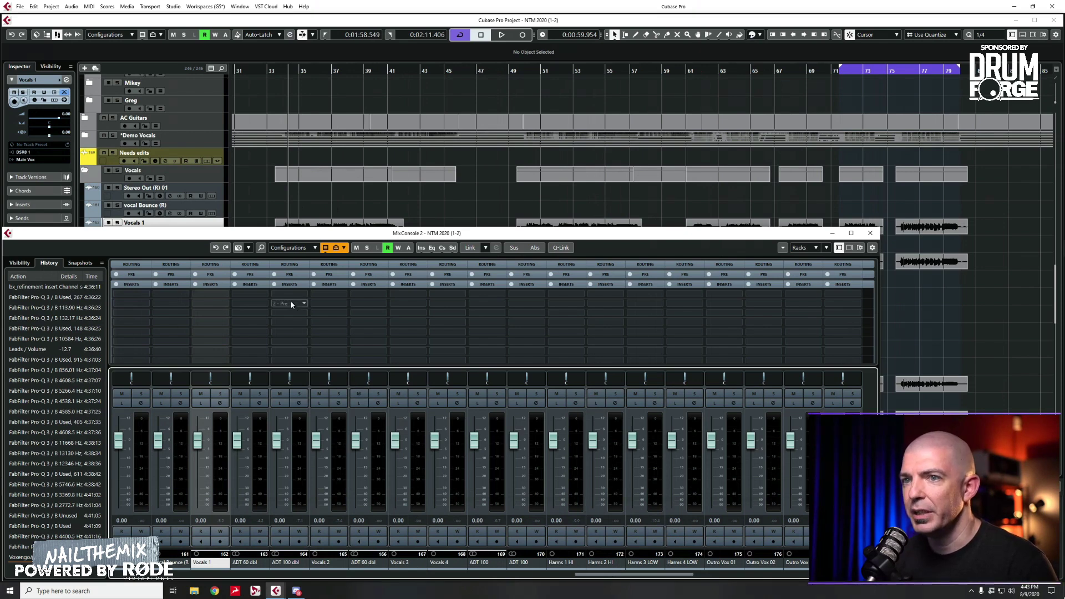
- Insert Slate Digital's Virtual Mix Rack in the first insert slot of the Vocals 1 channel
scroll(341, 204, down, 3)
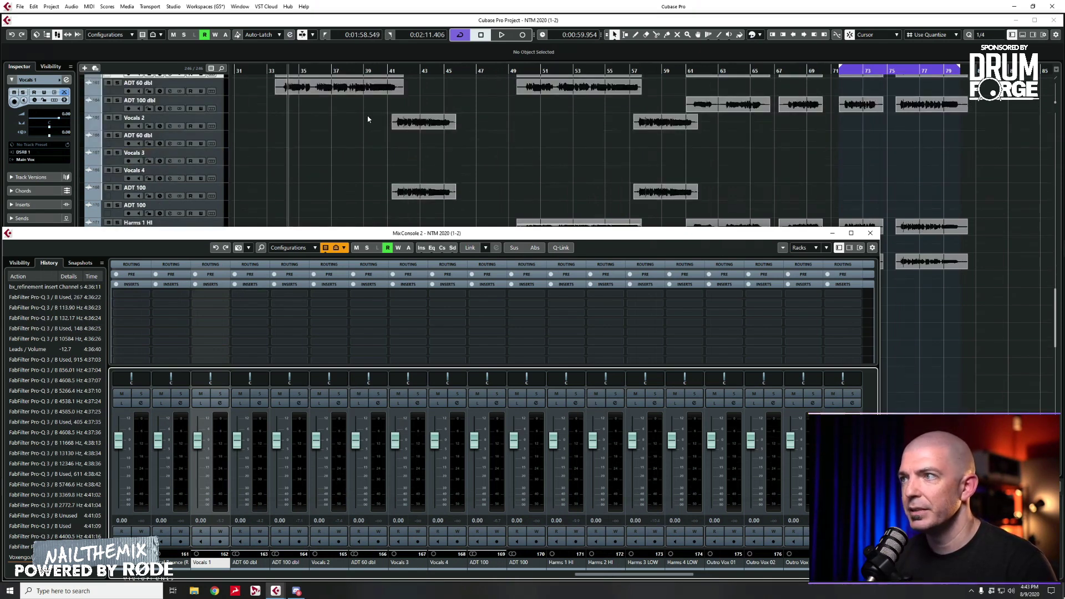
scroll(364, 201, up, 3)
click(249, 165)
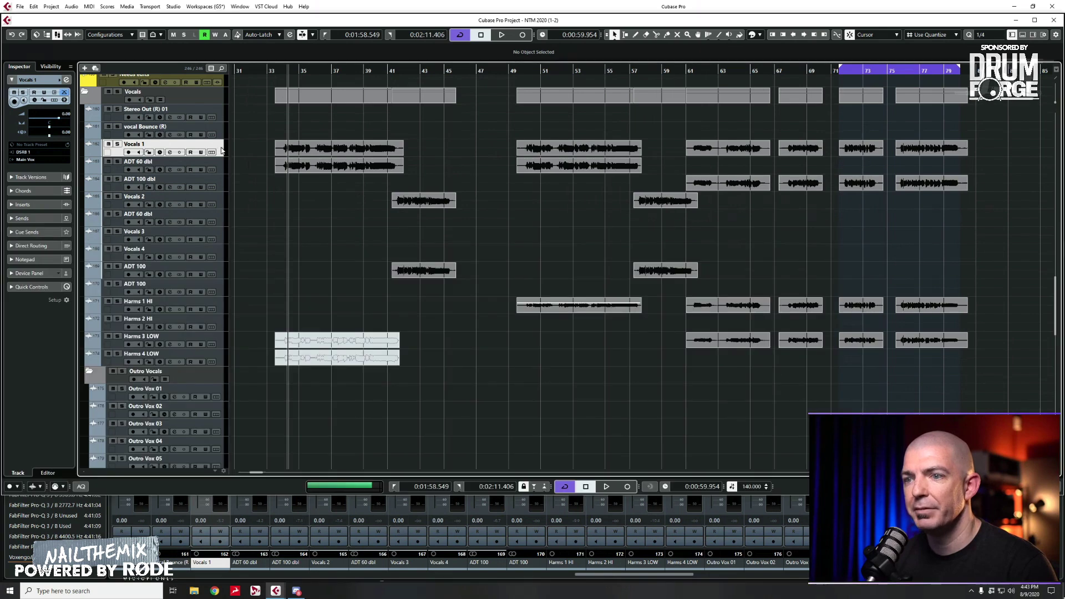
click(586, 575)
click(213, 295)
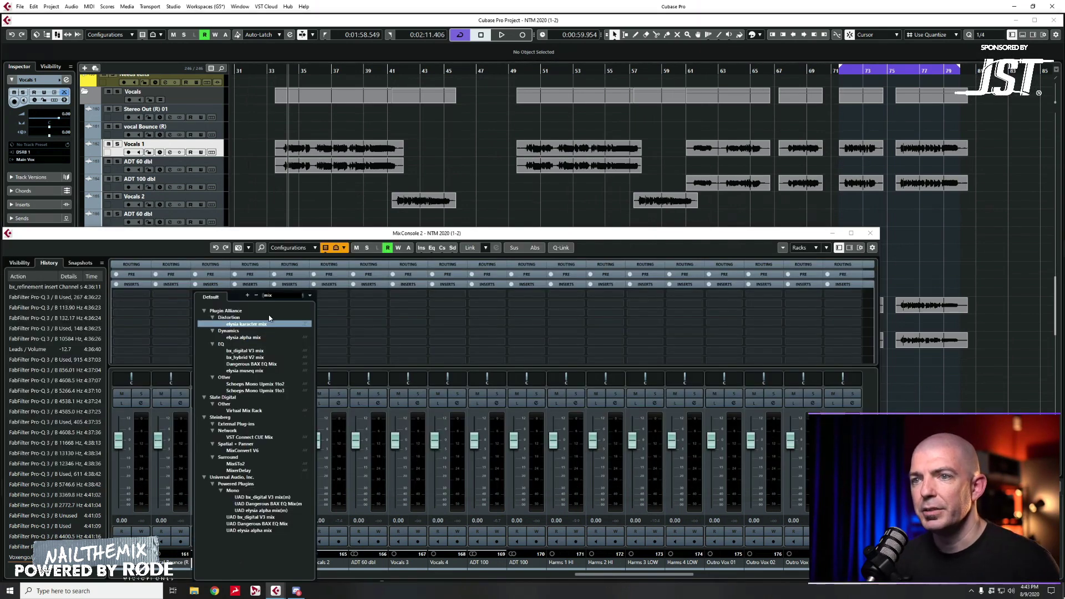
click(255, 411)
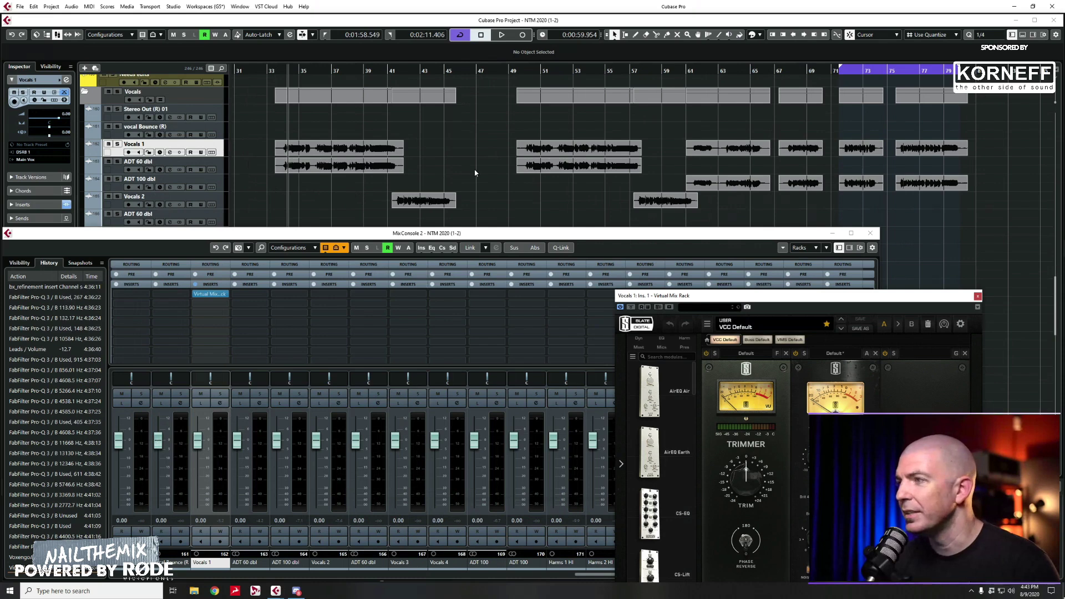
- Load the VMS Default preset in Virtual Mix Rack, choose the FG-251 microphone model and close the plug-in
drag(789, 299, 507, 212)
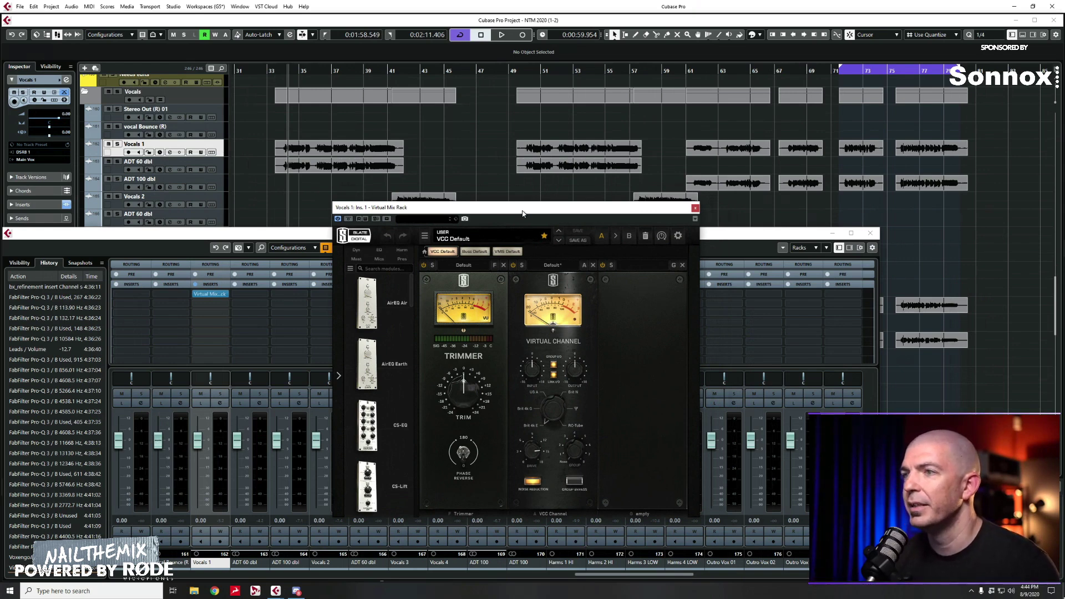
click(507, 251)
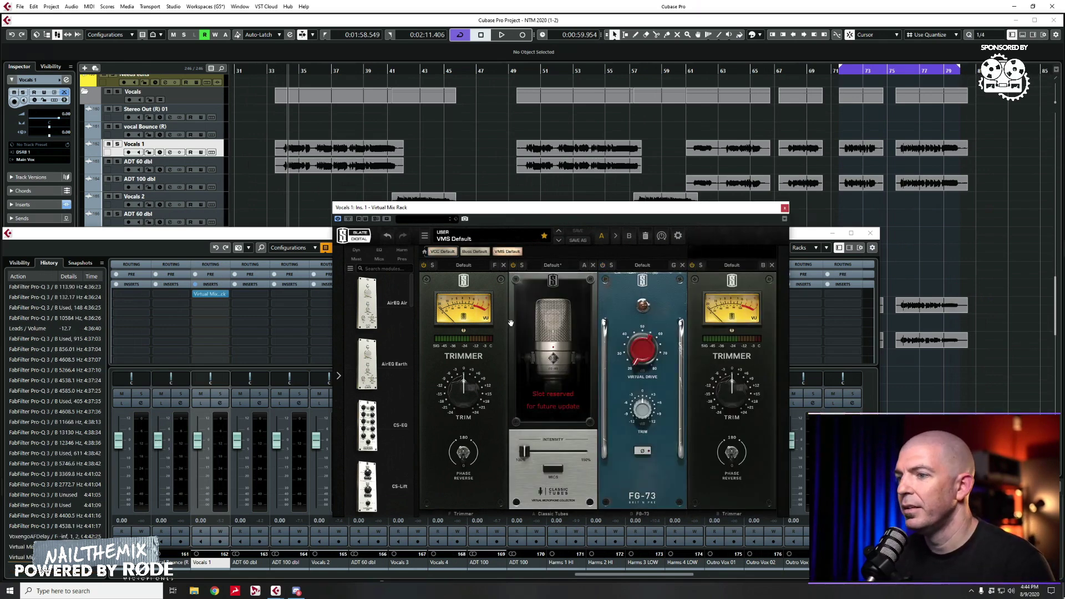
click(558, 473)
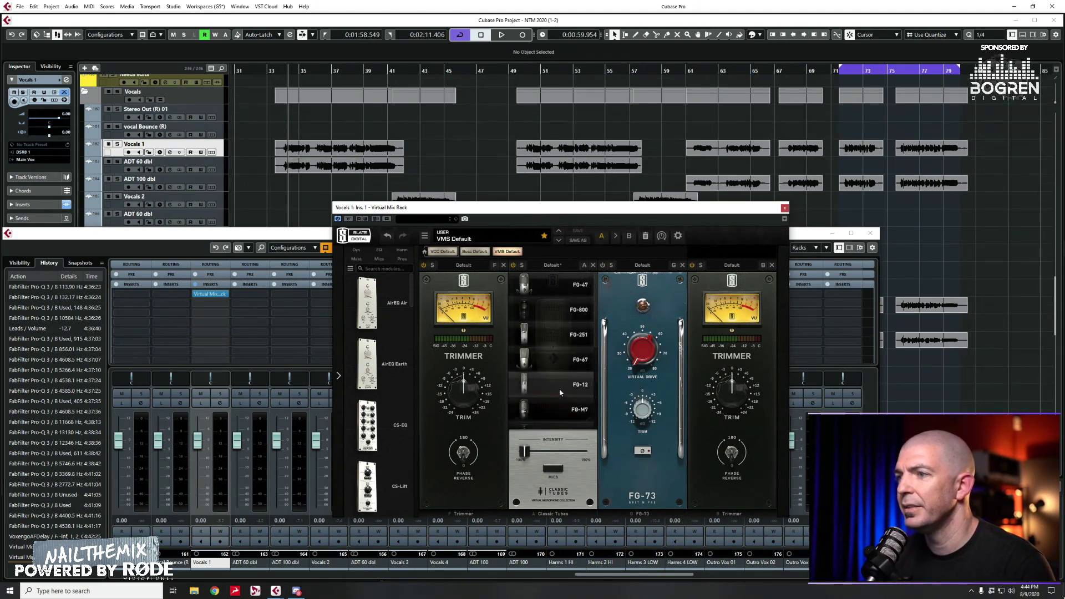
click(564, 336)
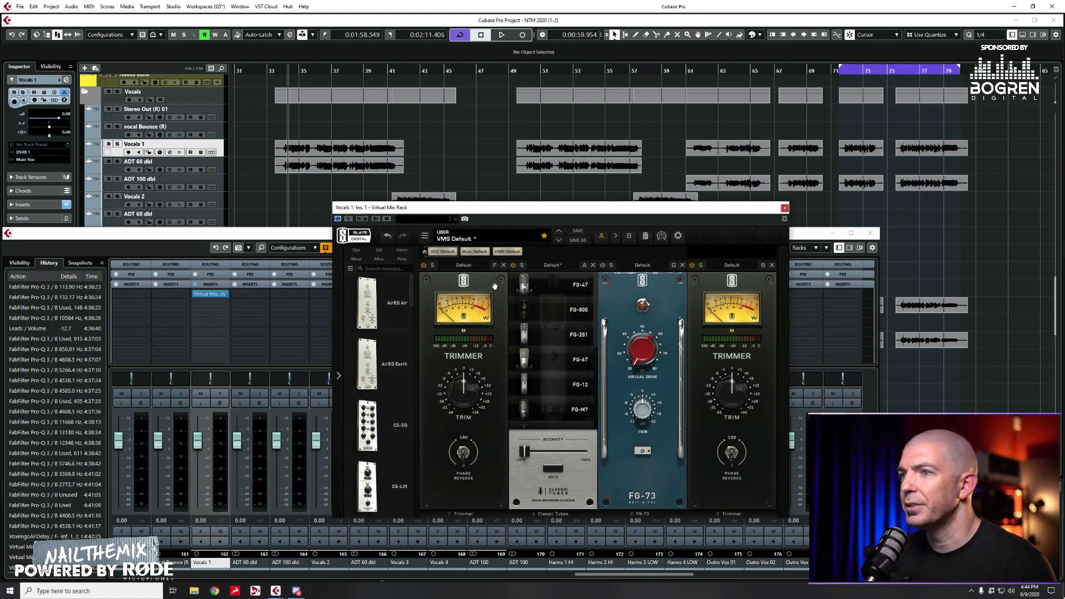
click(784, 208)
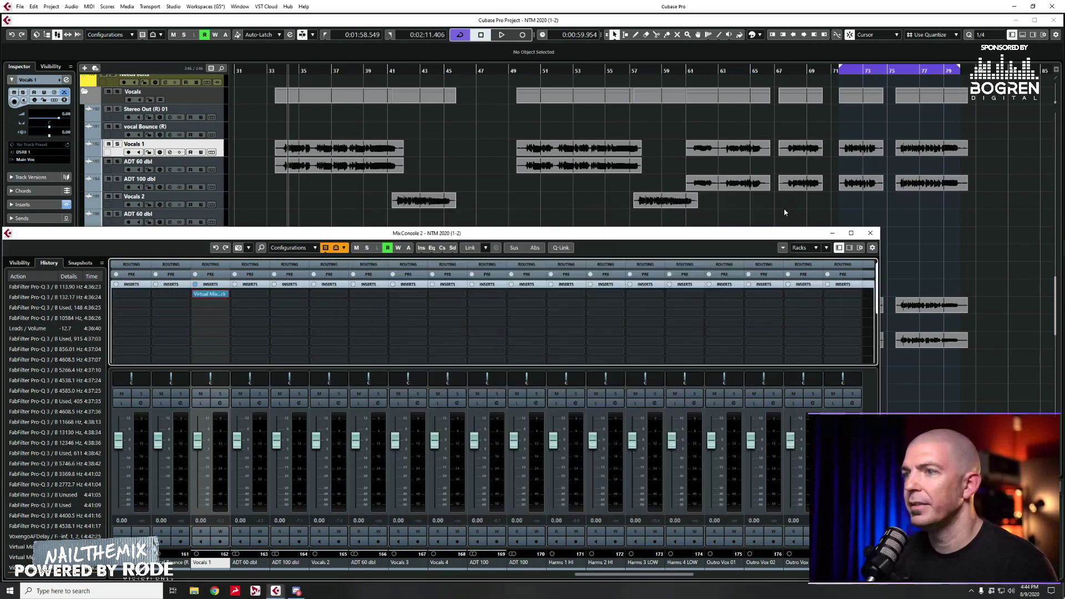
- Copy the Virtual Mix Rack and Virtual Tape Machines inserts from a solo guitar DI channel onto the Vocals 1 channel
scroll(536, 527, left, 5)
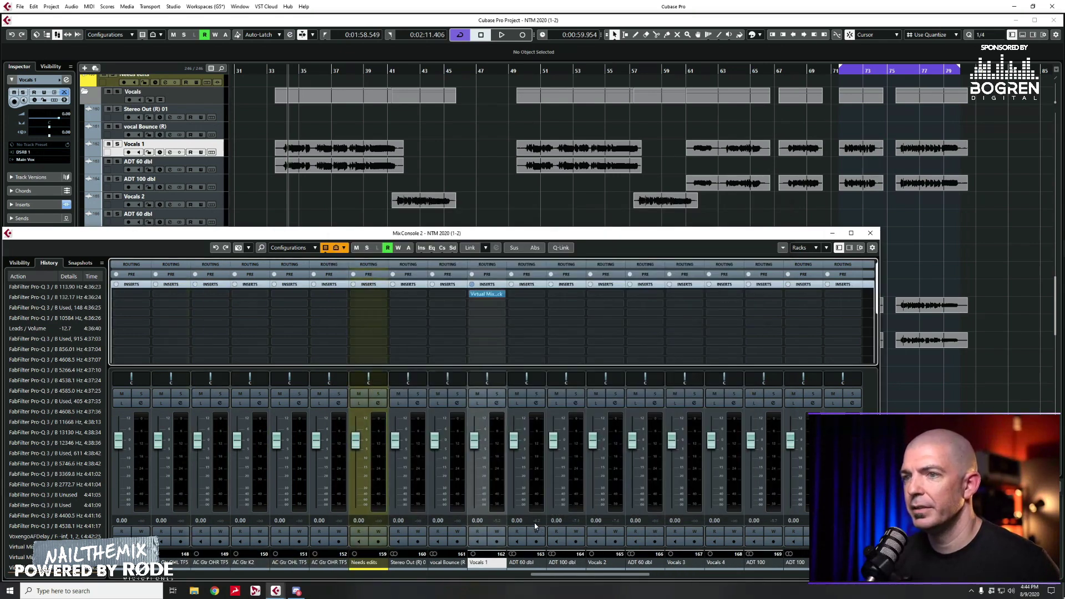
scroll(536, 526, left, 4)
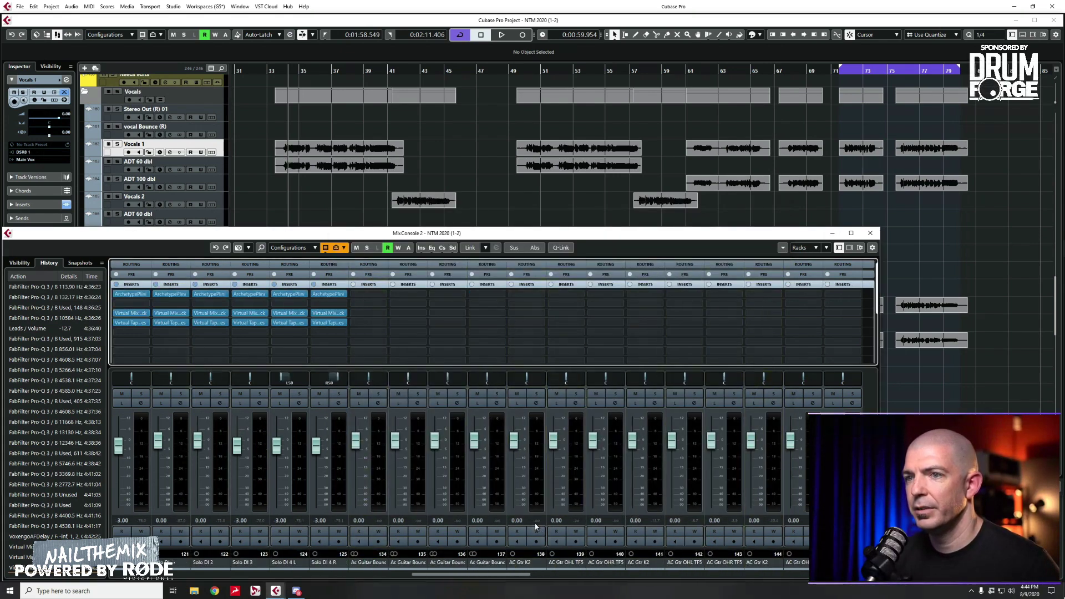
drag(413, 318, 843, 314)
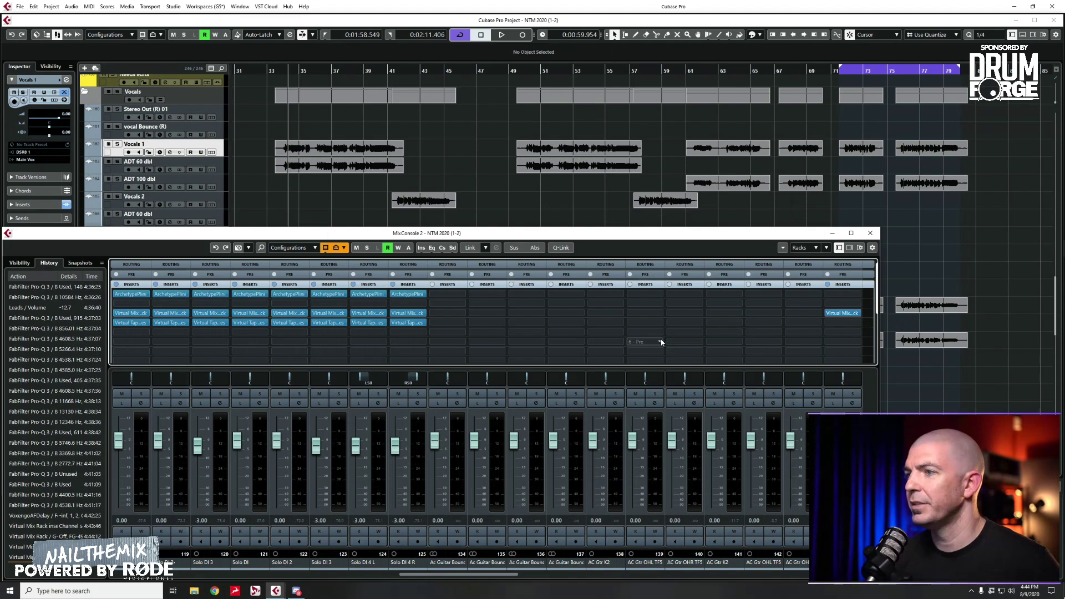
scroll(623, 508, right, 4)
drag(365, 315, 842, 304)
- Assign the Virtual Tape Machines insert on Vocals 1 to Group 4 and close it
click(685, 432)
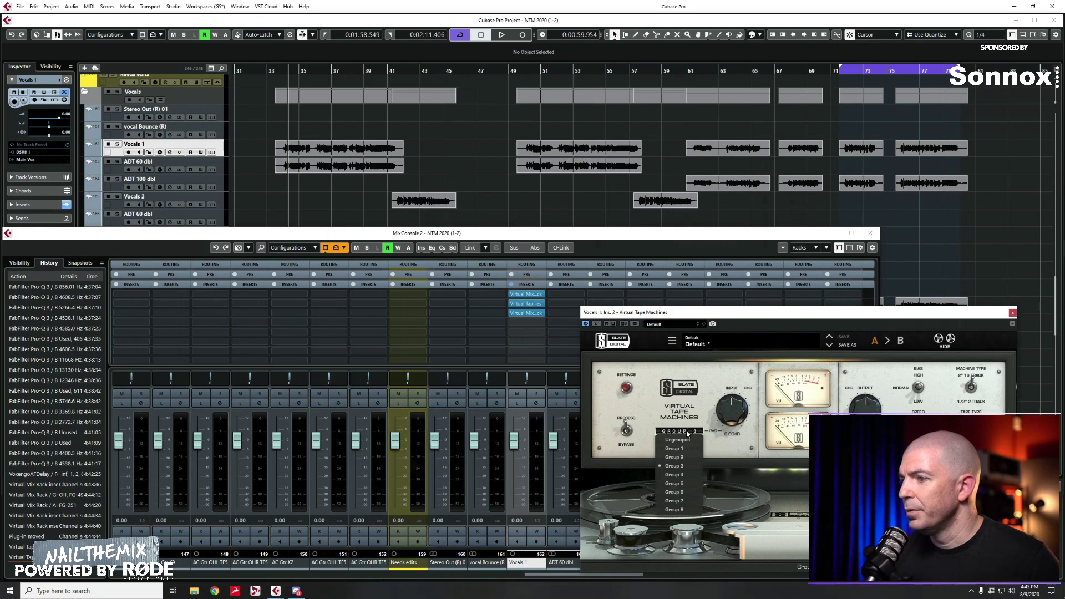
click(675, 474)
click(1012, 312)
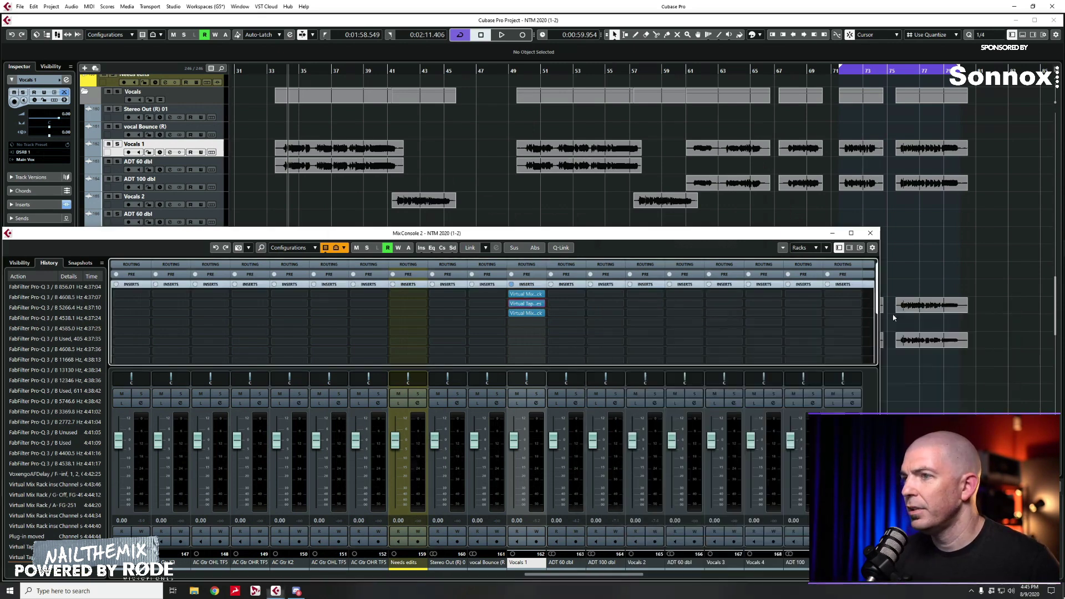
- Set the Trimmer's trim to 0.00 in the third-slot Virtual Mix Rack on Vocals 1 and close it
click(526, 313)
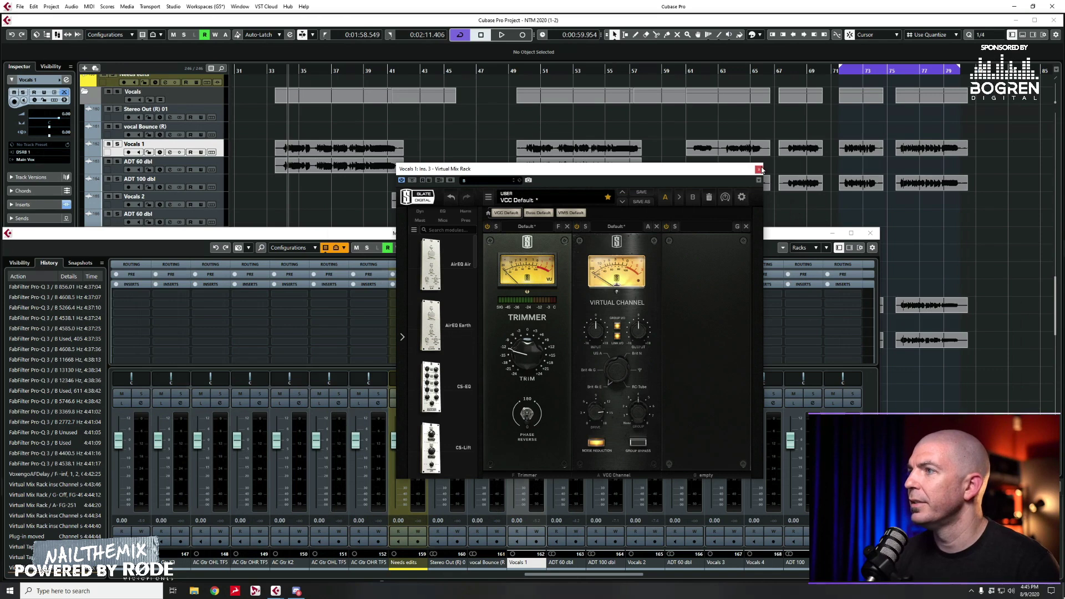
drag(517, 369, 531, 351)
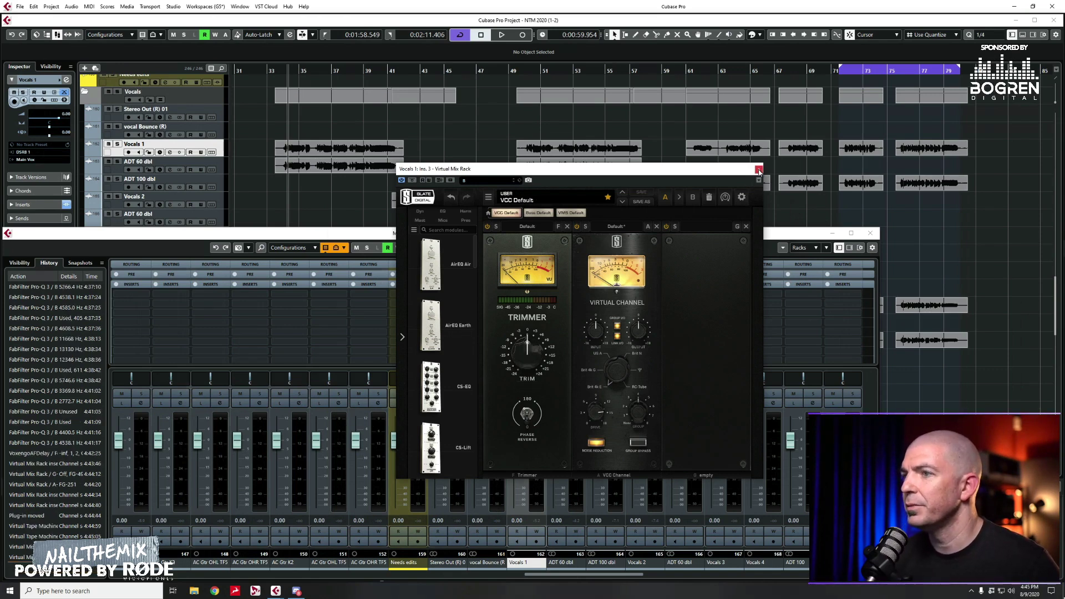
click(759, 170)
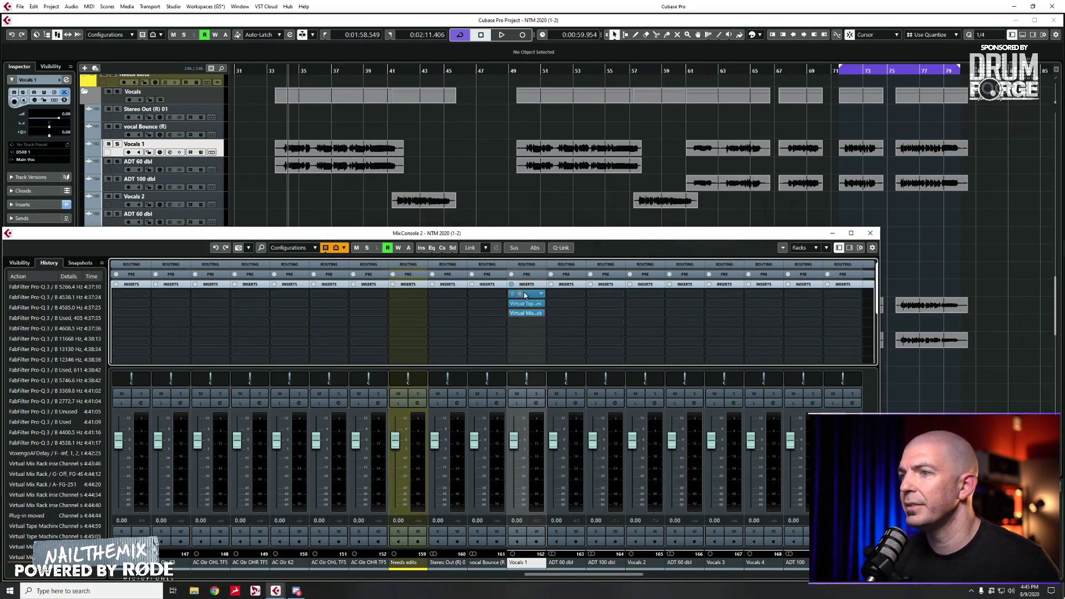
- Set the cycle range from 0:01:24.692 to 0:01:37.549 over the second Vocals 1 section and move the playhead to its start
key(F3)
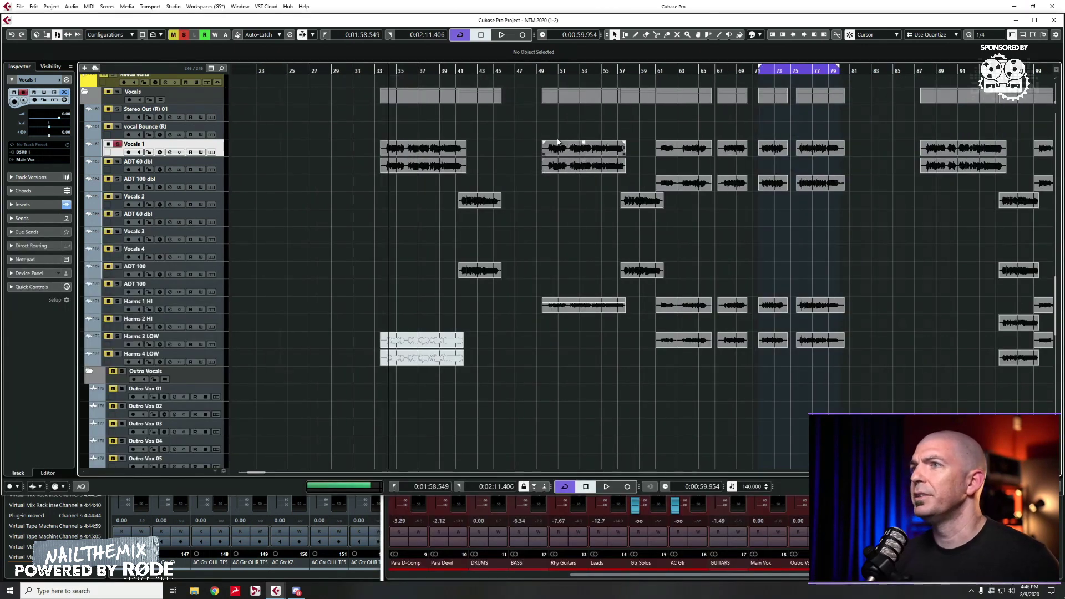
ctrl+click(545, 71)
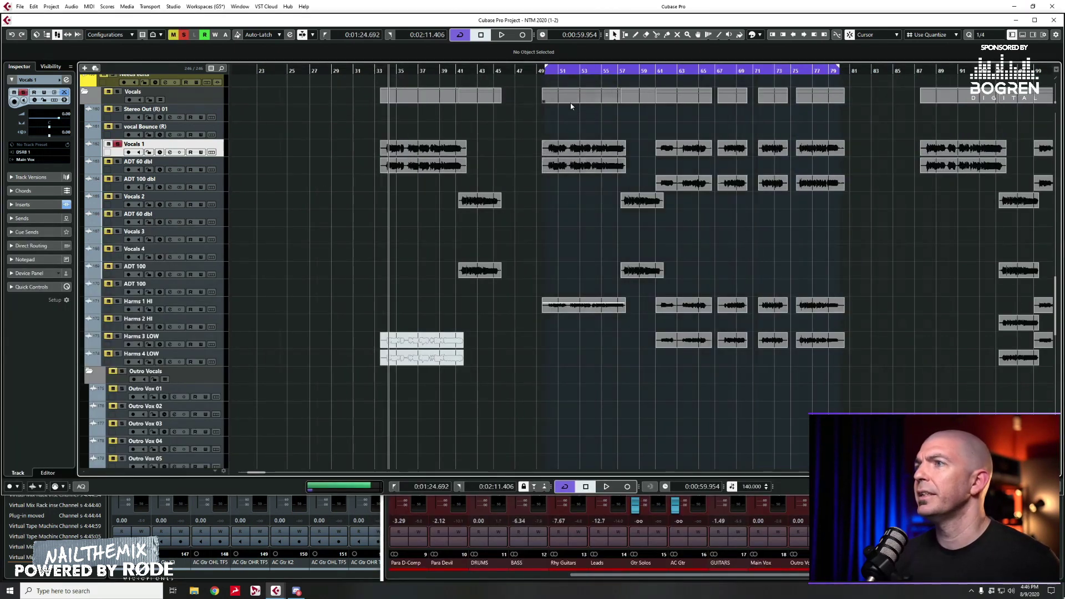
alt+click(624, 71)
scroll(623, 210, up, 3)
scroll(623, 210, down, 3)
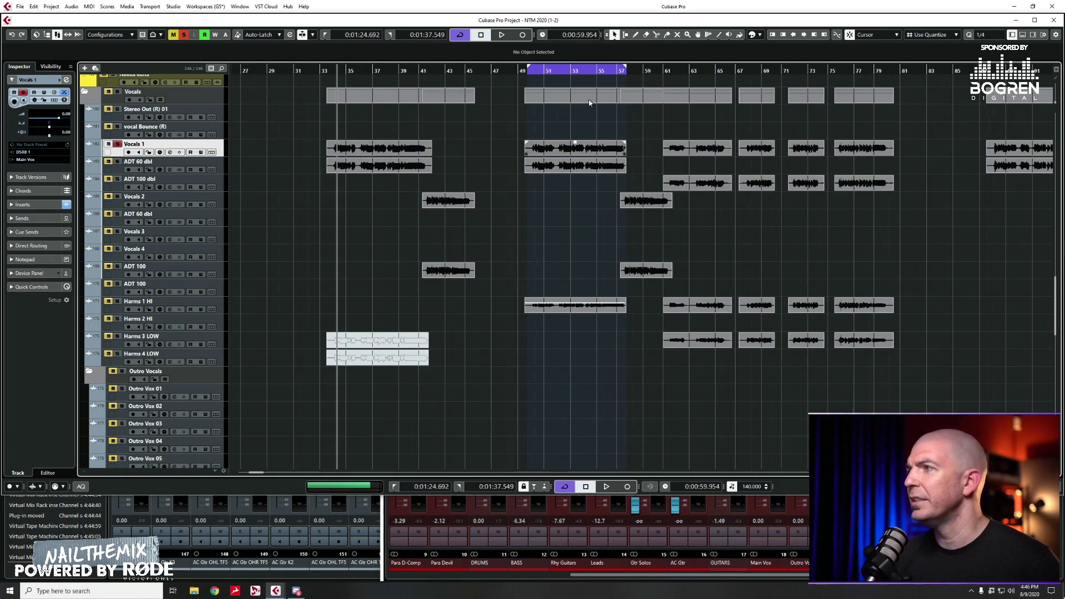
scroll(427, 188, up, 3)
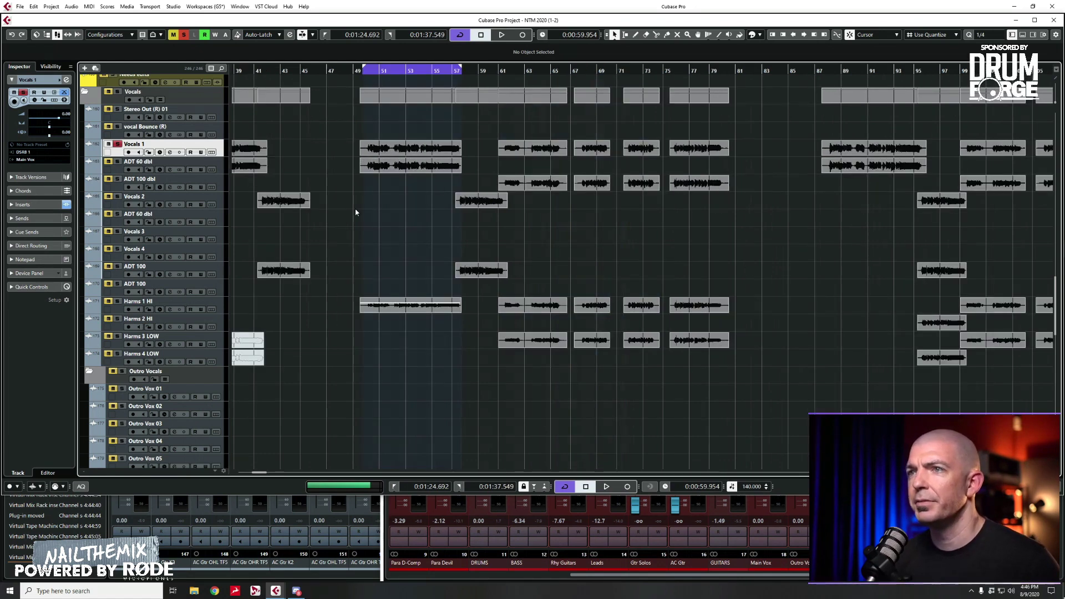
scroll(352, 212, up, 3)
key(KP_1)
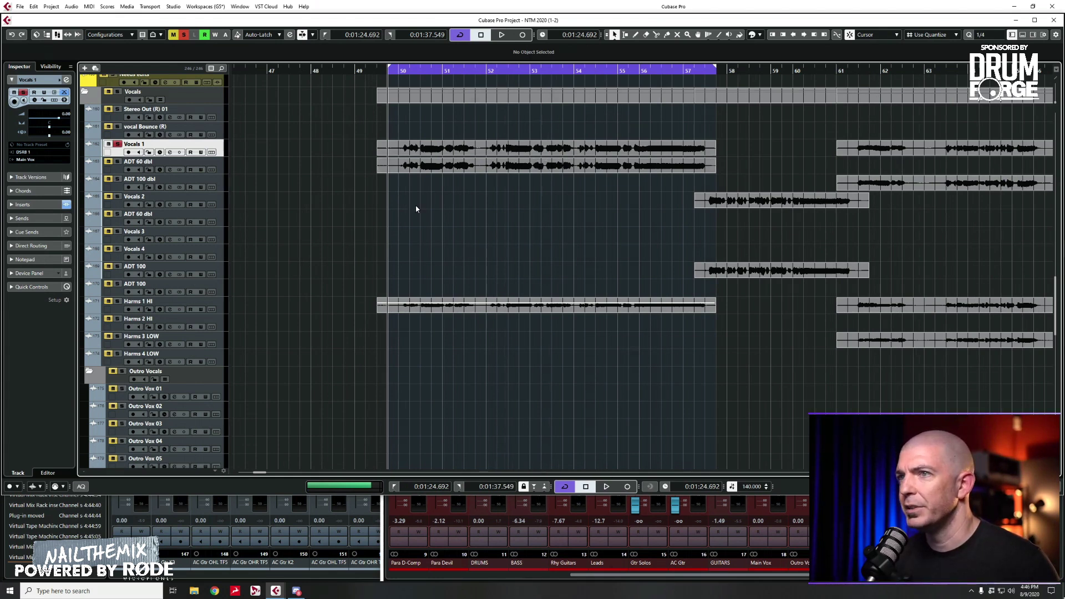
- Lower the Main Vox fader to about -7.09 dB during playback, with all mutes and solos cleared
key(space)
key(F3)
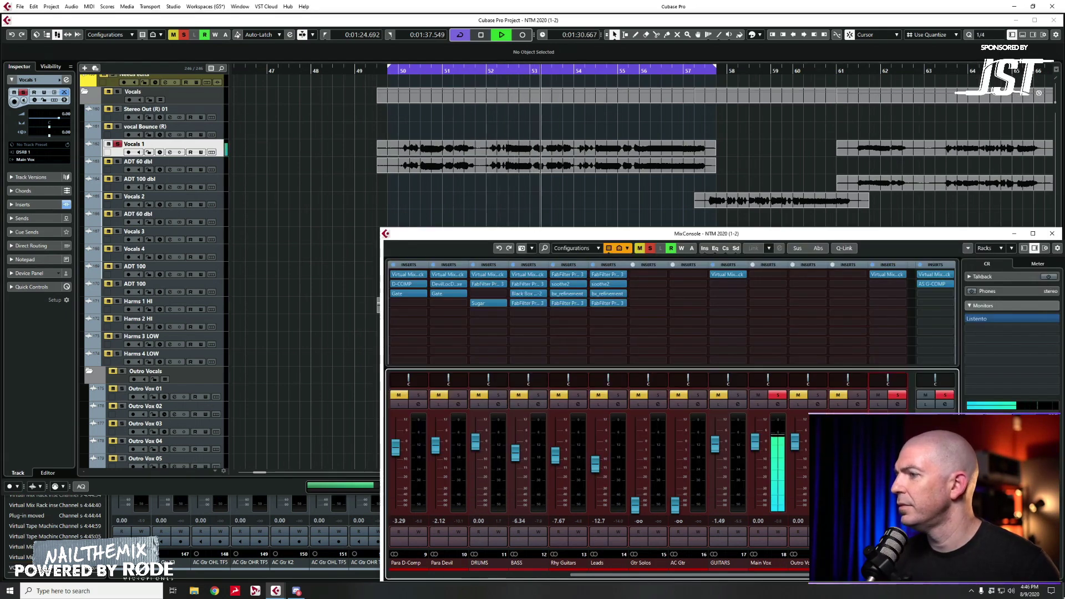
key(space)
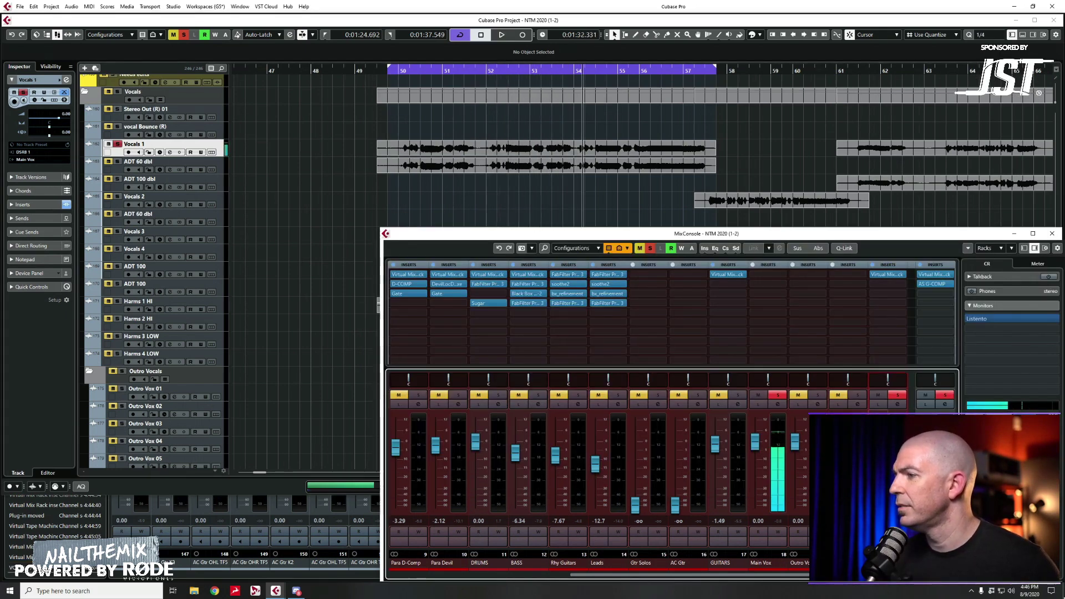
drag(755, 442, 756, 474)
key(space)
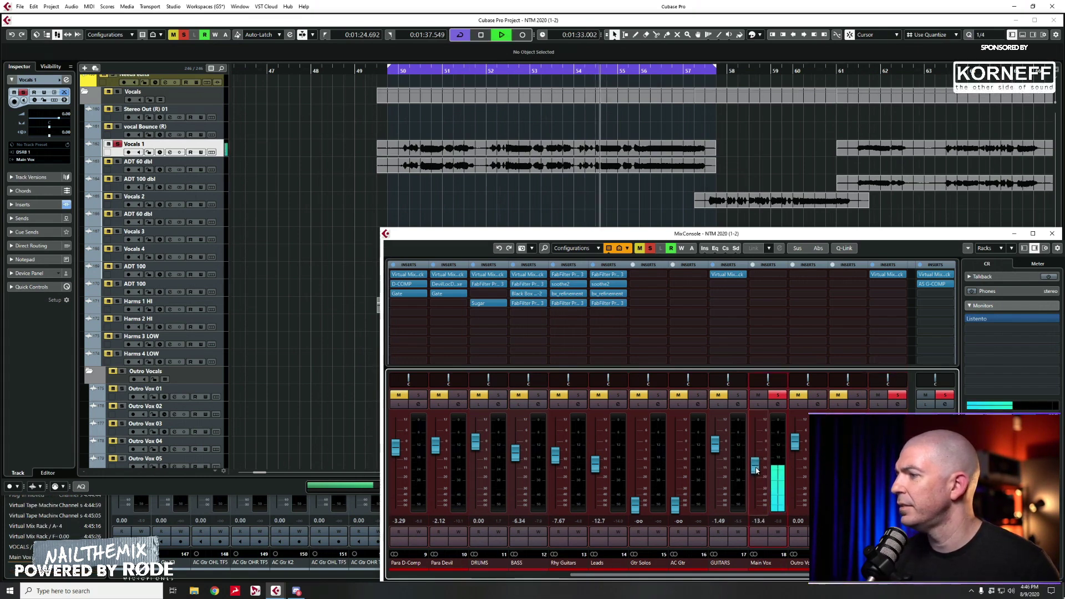
key(alt+m)
key(alt+s)
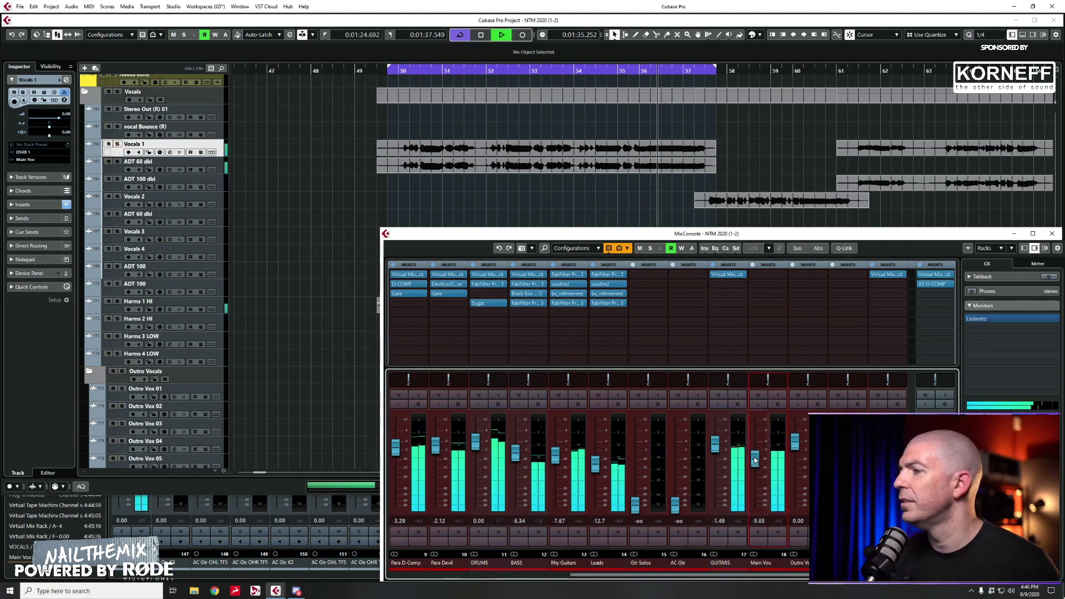
drag(755, 471, 755, 456)
key(space)
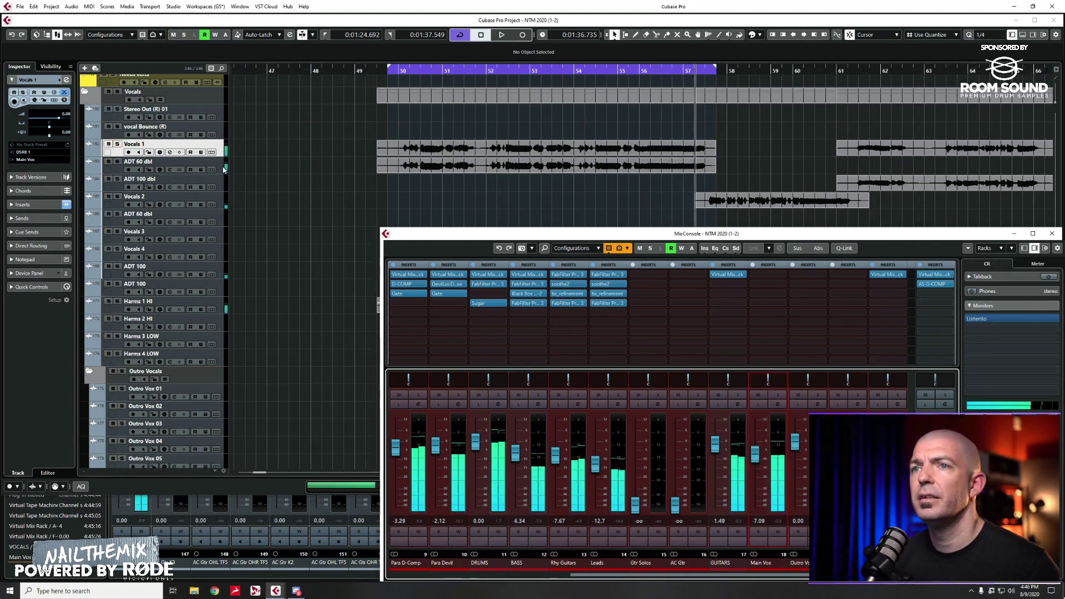
- Disable the vocal tracks from ADT 60 dbl through Harms 4 LOW
click(274, 171)
scroll(309, 254, down, 3)
shift+click(221, 203)
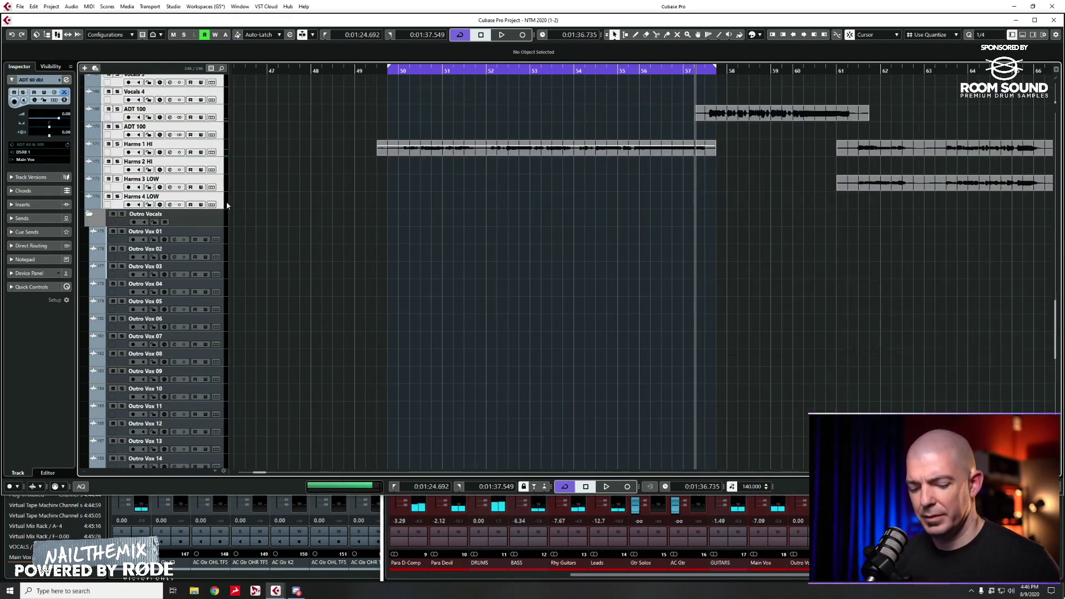
scroll(232, 206, up, 6)
scroll(232, 207, up, 1)
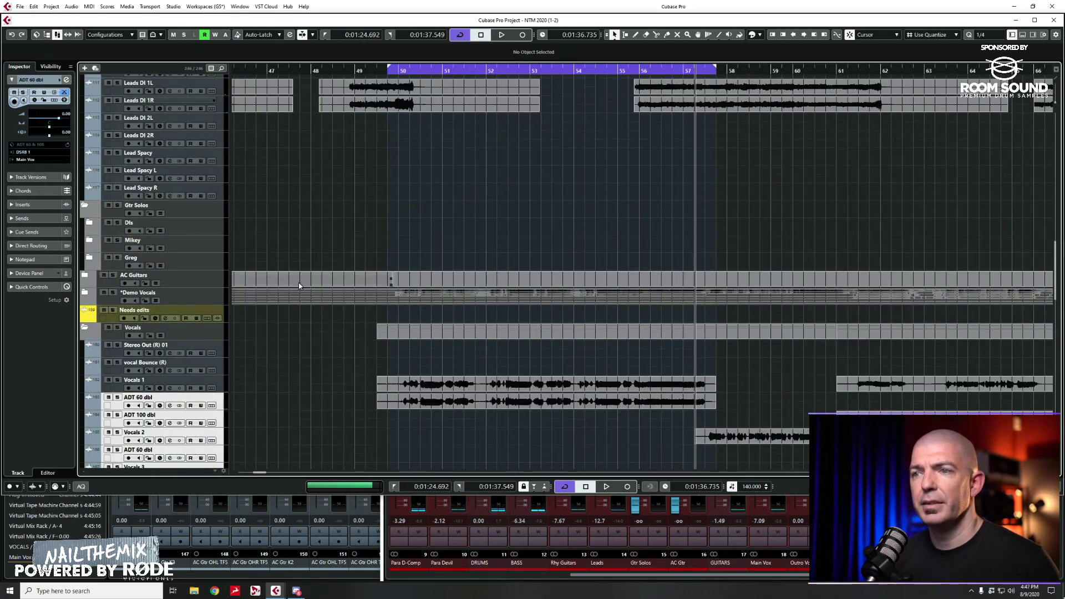
scroll(298, 282, down, 2)
click(430, 226)
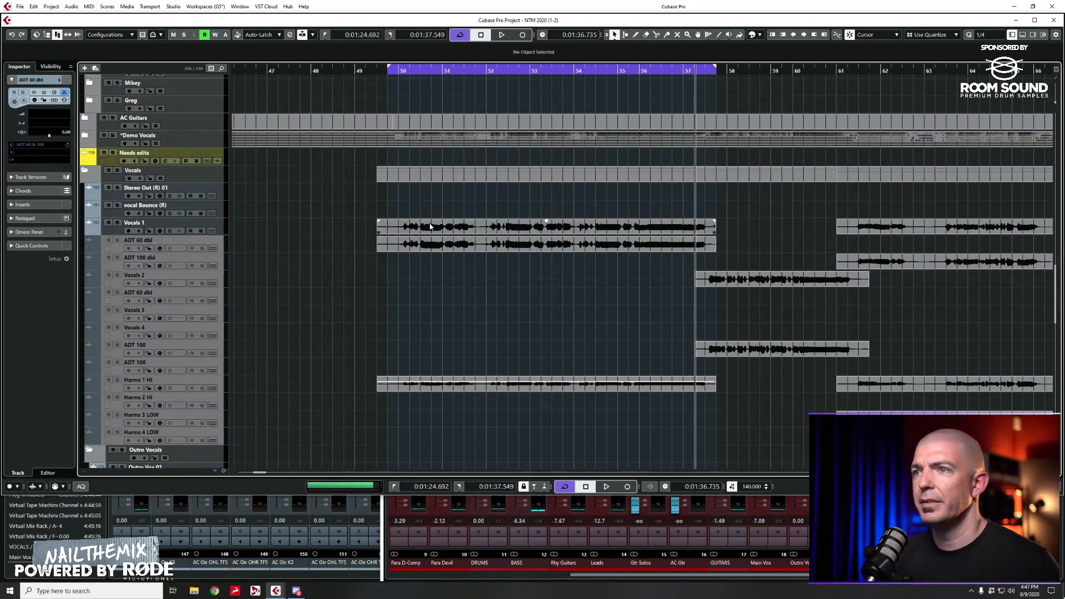
- Play the mix from near bar 50 to hear Vocals 1 without its doubles and harmonies
click(404, 202)
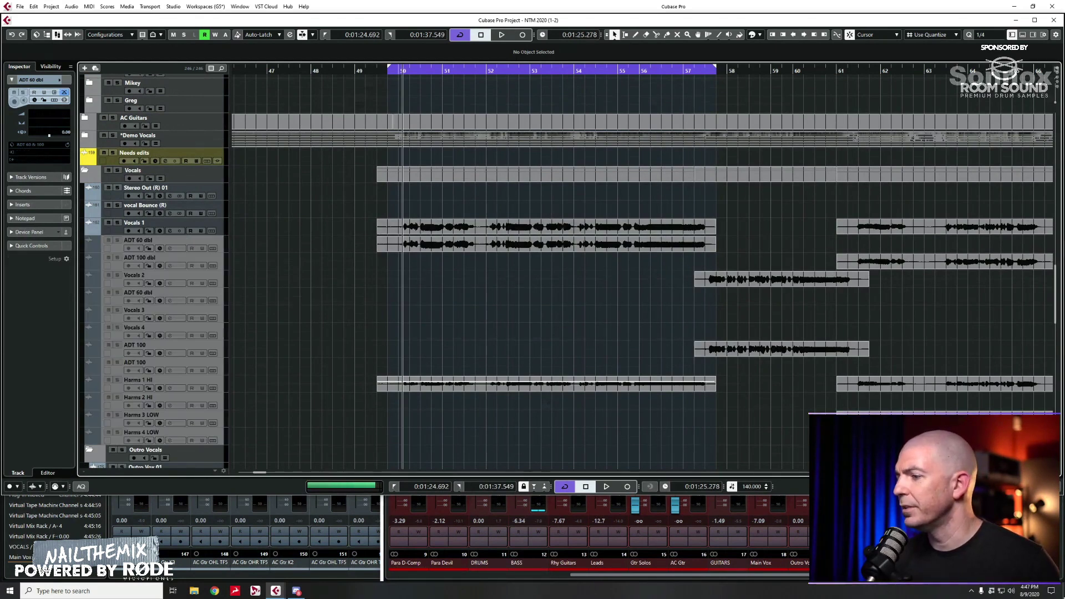
key(F3)
key(space)
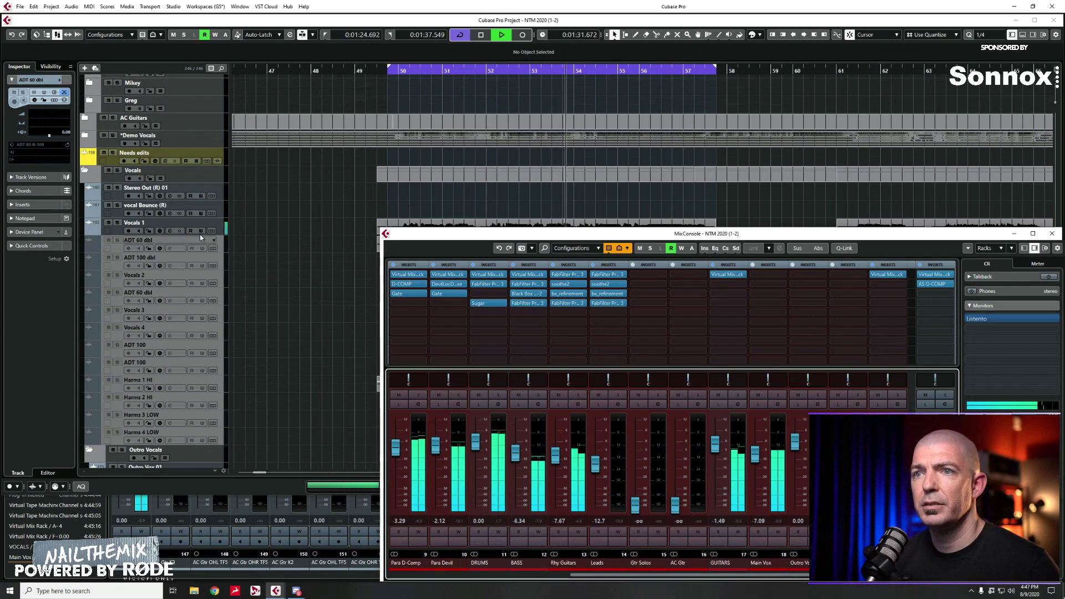
key(space)
- Select the Vocals 1 track, resume playback and solo its channel in MixConsole 2
click(176, 225)
key(g)
scroll(474, 311, right, 5)
scroll(469, 300, left, 5)
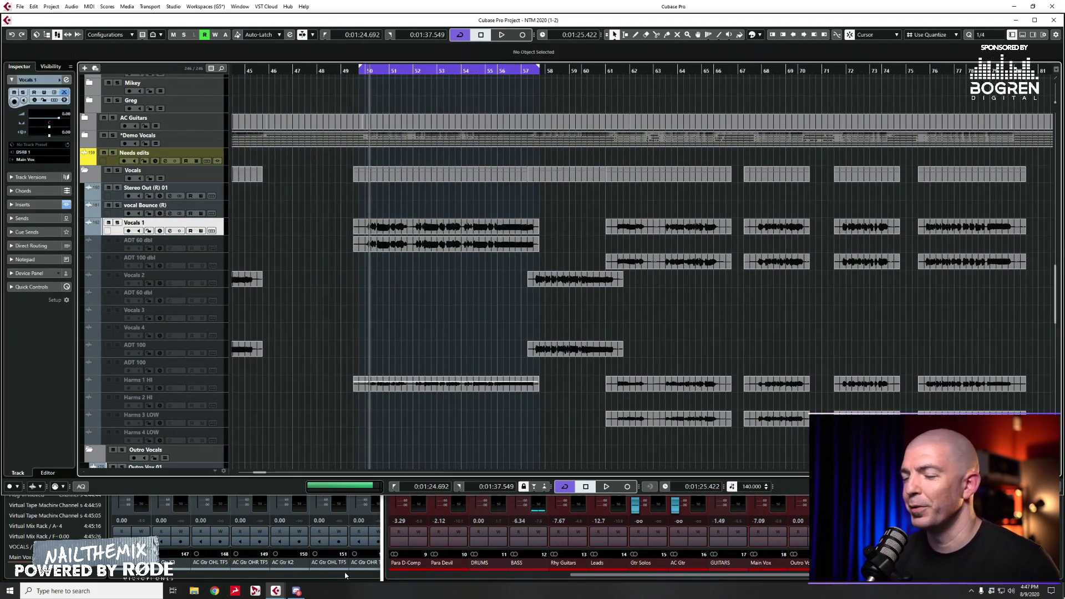
key(space)
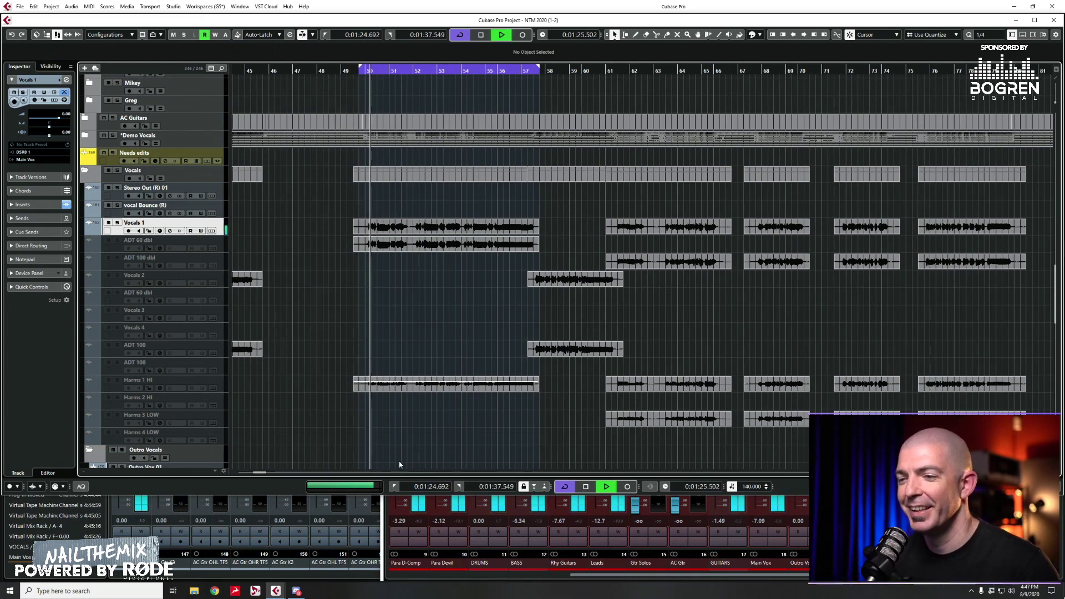
click(150, 576)
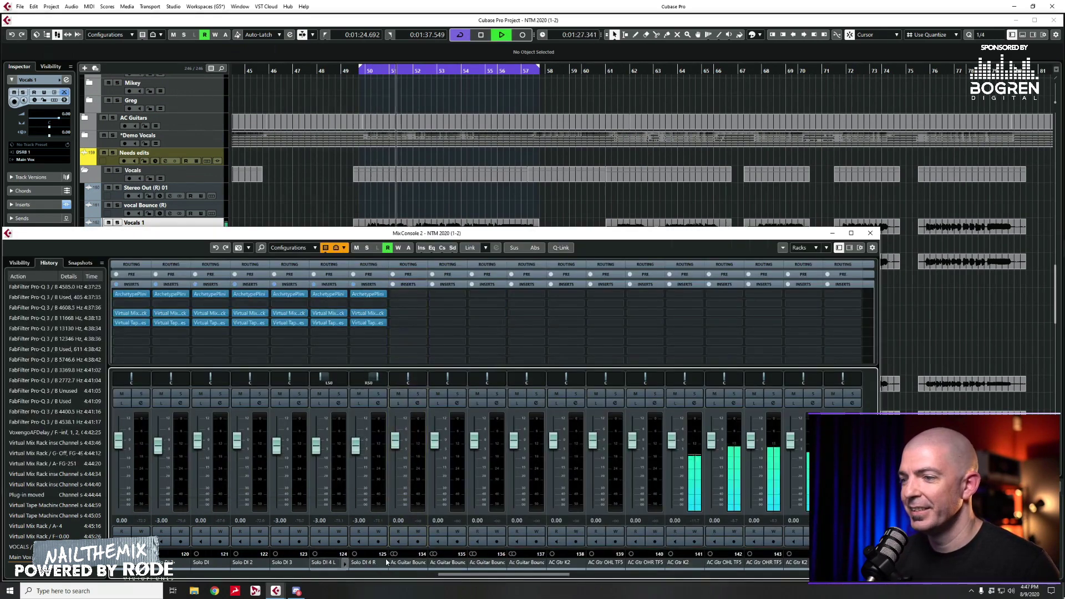
drag(486, 575, 610, 575)
click(576, 393)
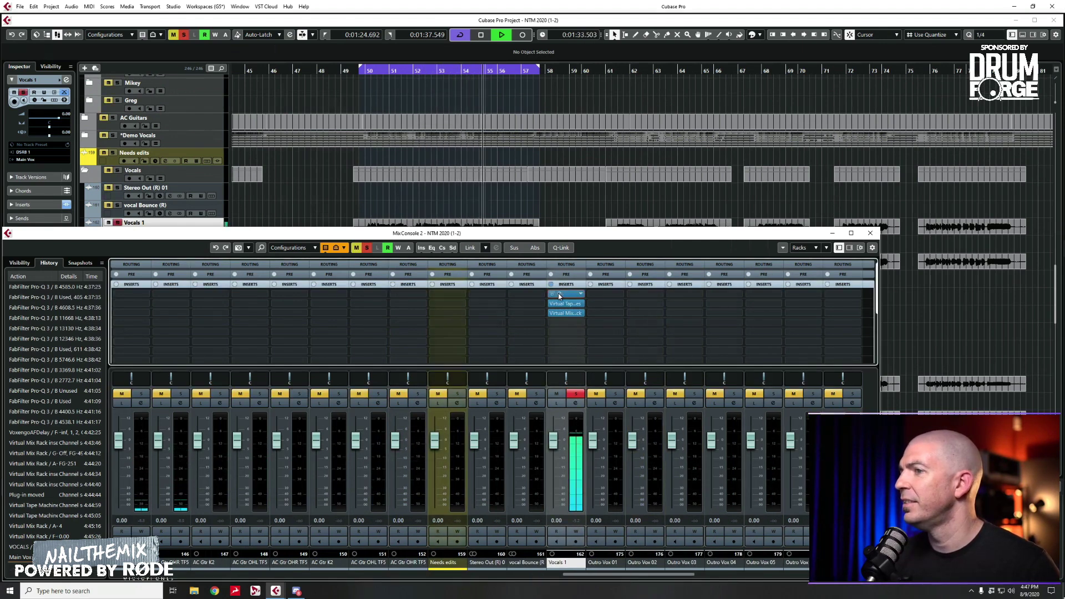
- Choose the FG-251 microphone in the Classic Tubes module of the first Virtual Mix Rack on Vocals 1
click(566, 294)
drag(599, 211, 556, 104)
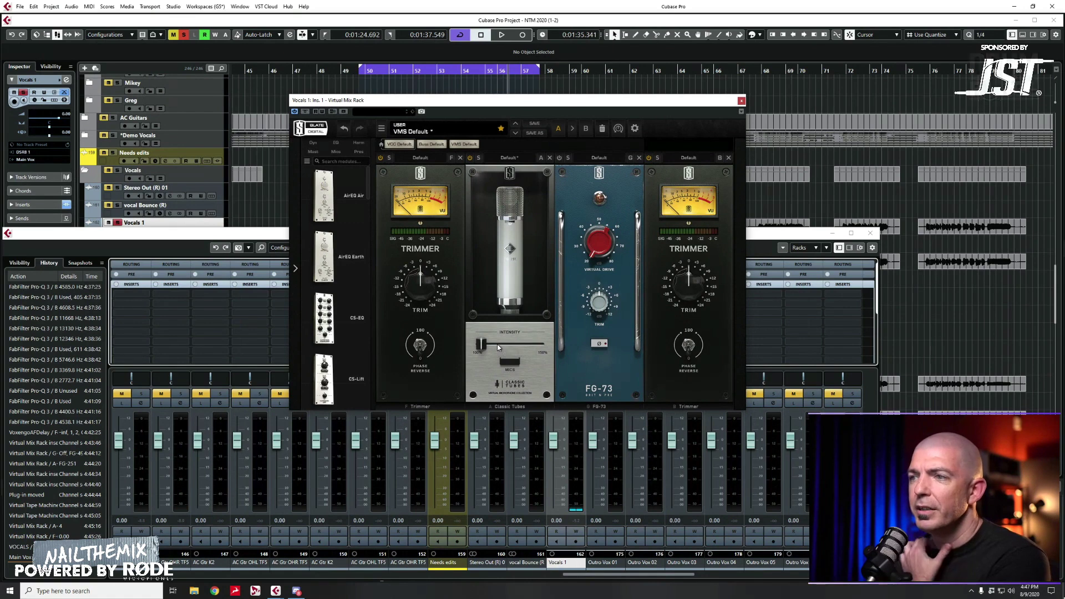
click(508, 363)
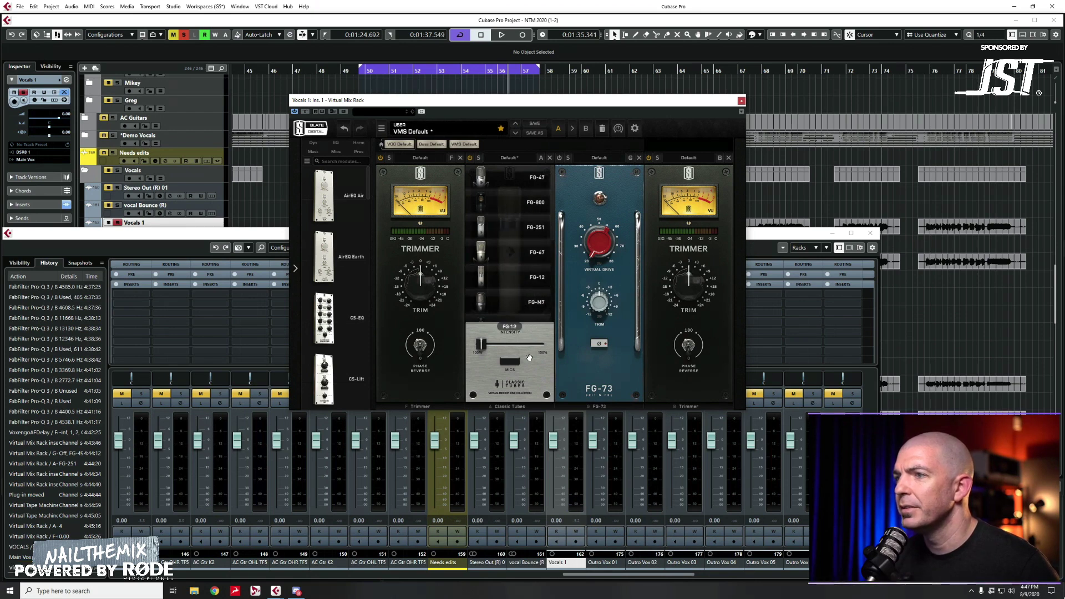
scroll(522, 264, down, 3)
scroll(521, 264, down, 3)
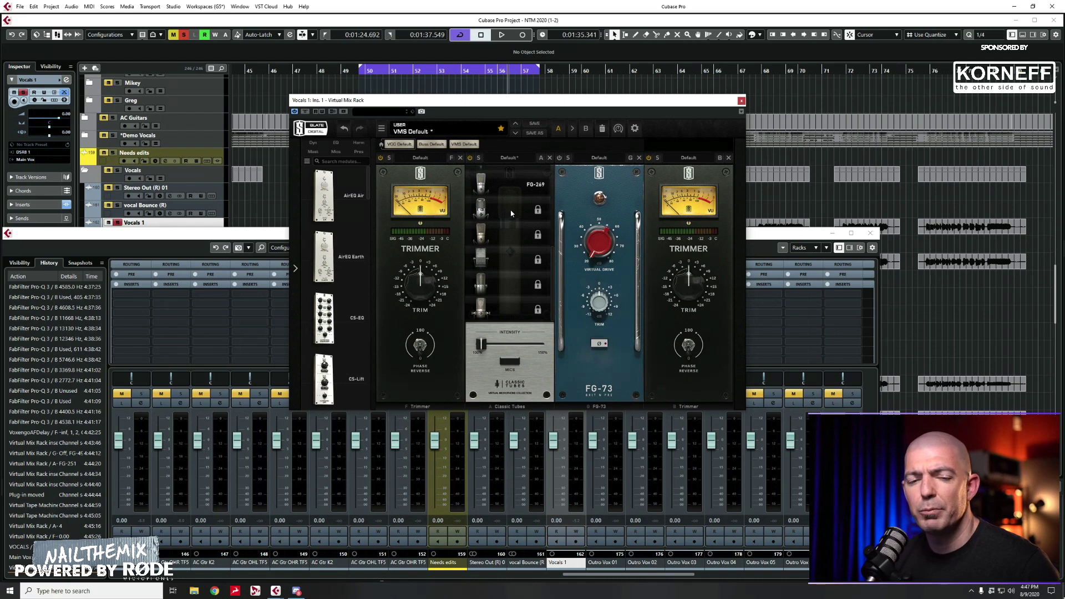
scroll(517, 225, up, 5)
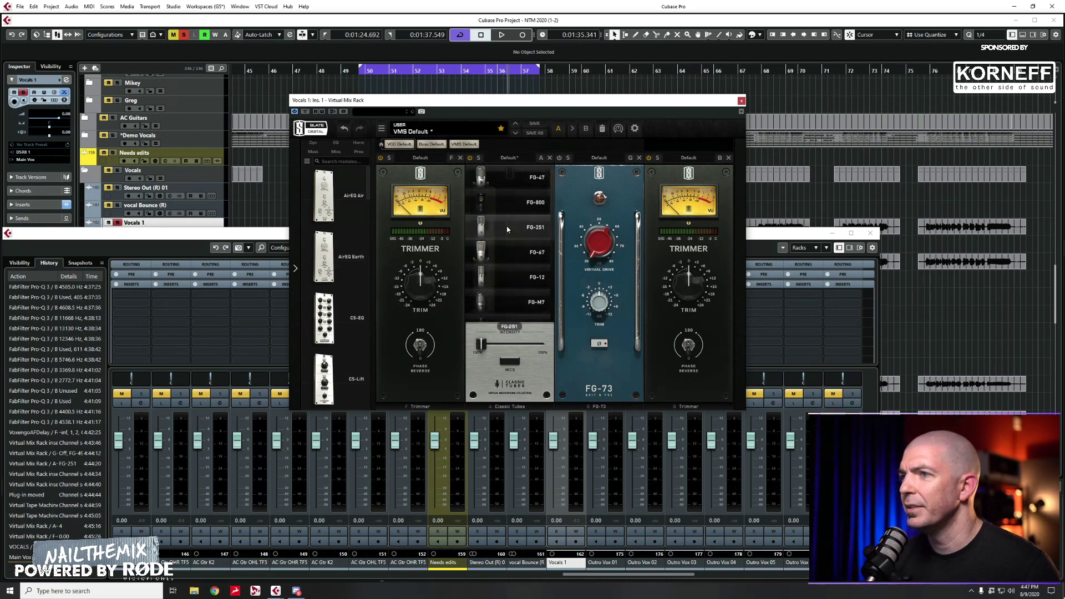
click(507, 229)
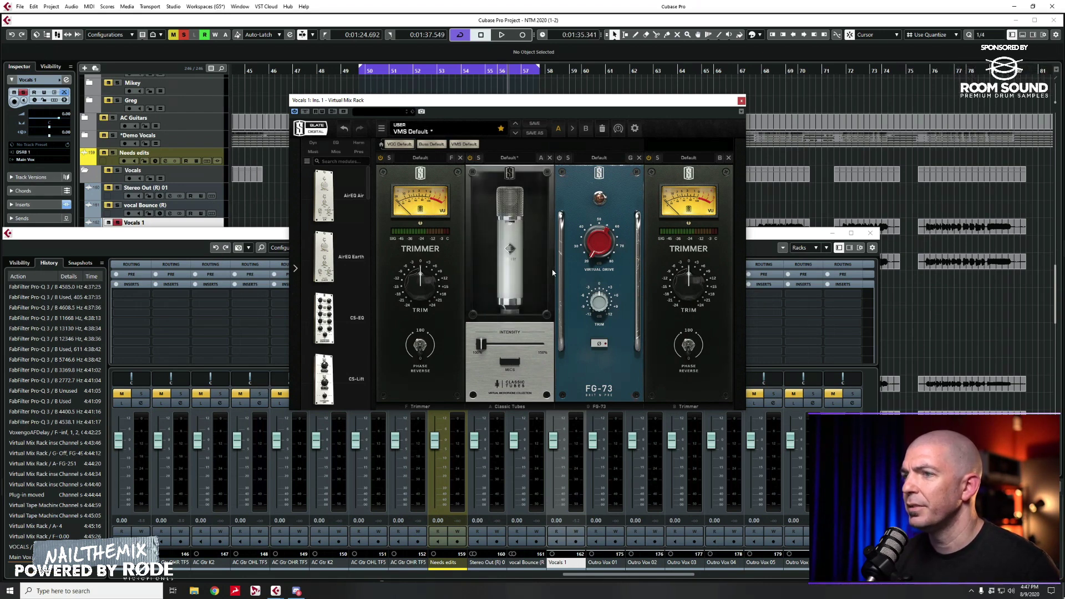
- Play Vocals 1 from around bar 61 and set the cycle range from 0:01:42.263 to 0:01:50.835 over that section
key(space)
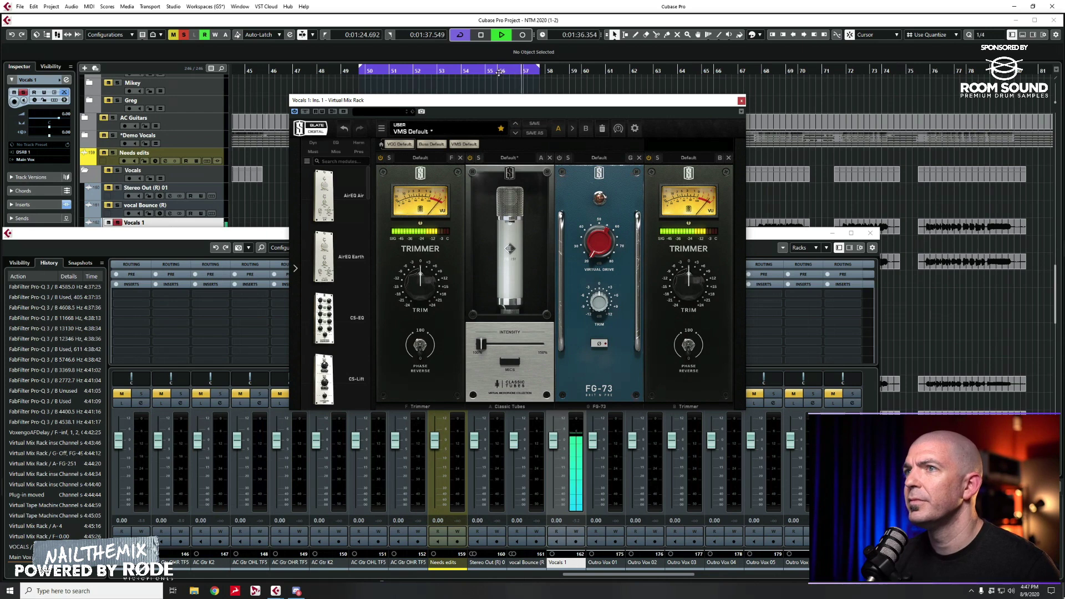
key(space)
key(F3)
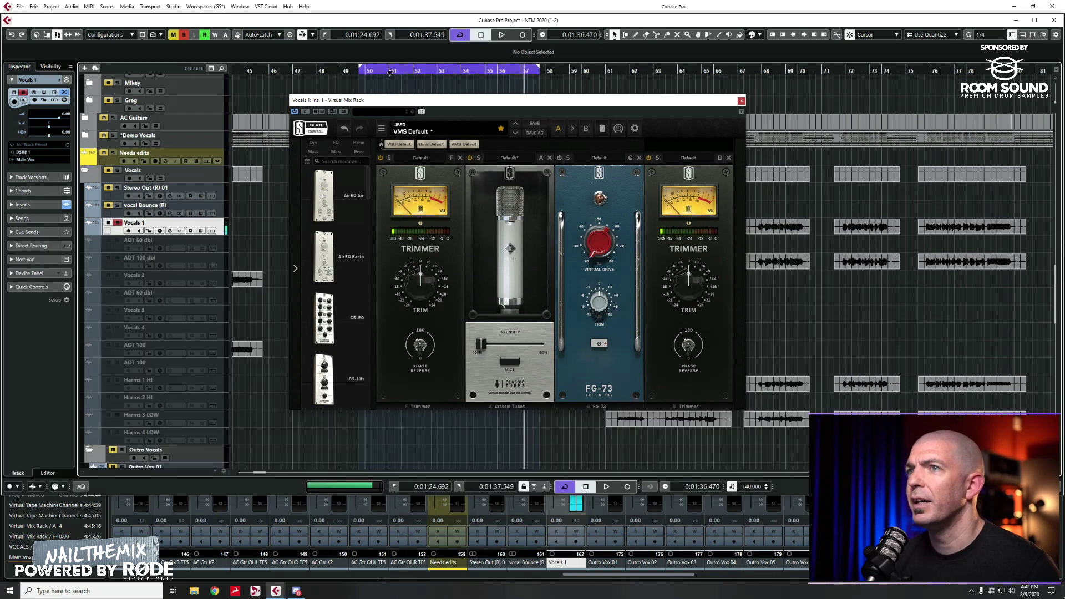
click(741, 100)
click(620, 208)
key(space)
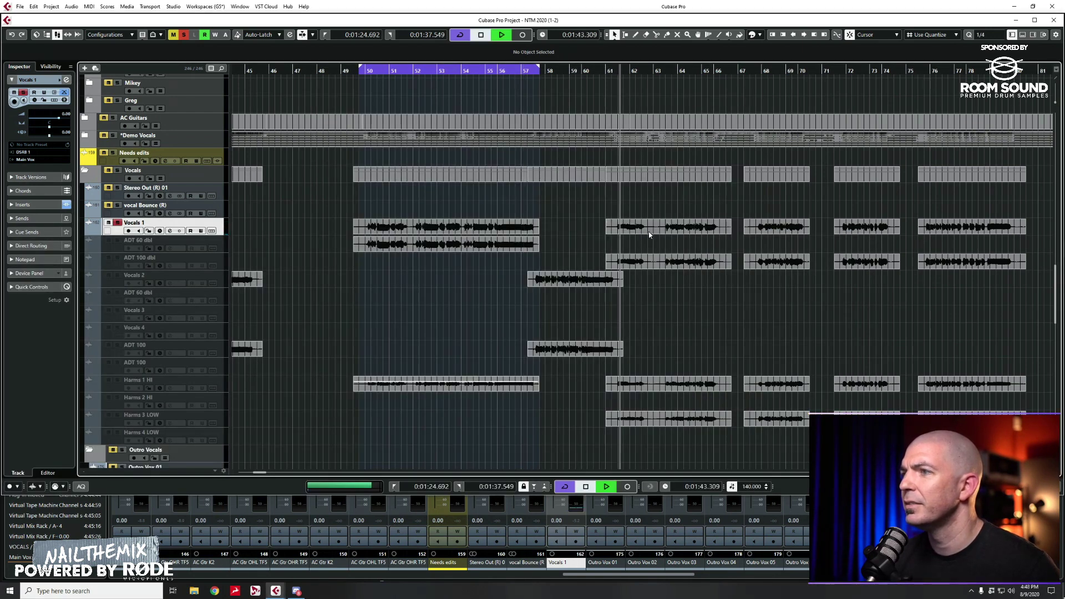
key(g)
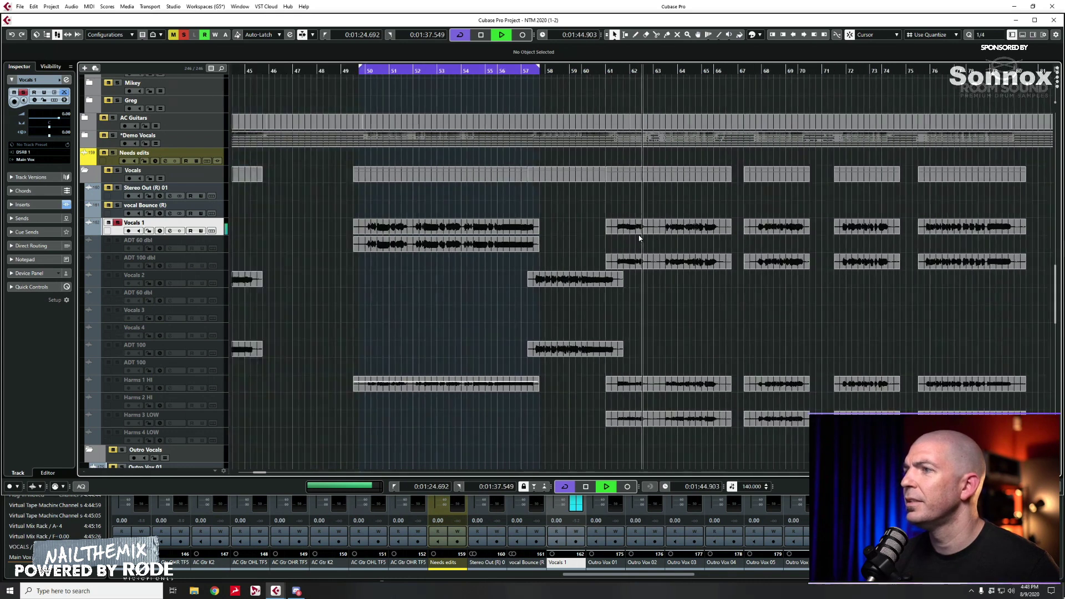
scroll(639, 238, right, 3)
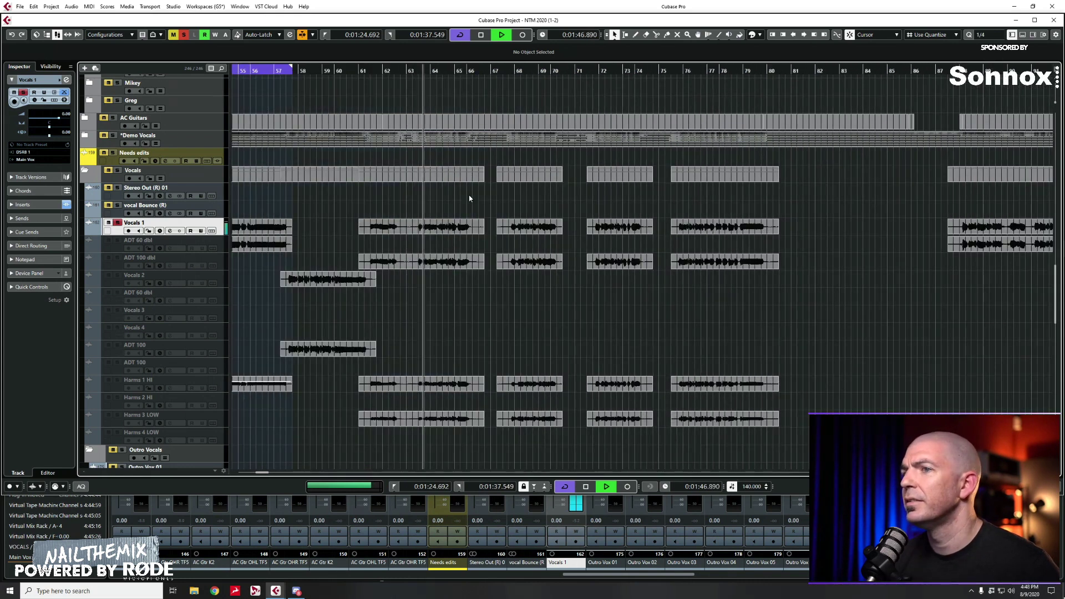
drag(361, 70, 480, 73)
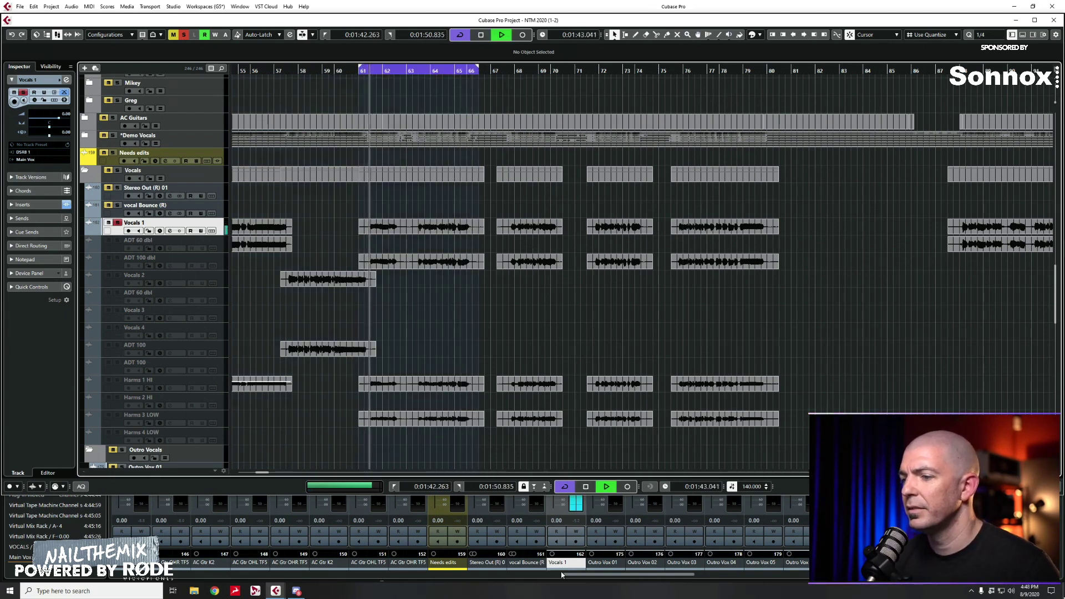
- Audition the FG-12, FG-M7, FG-800 and FG-800M microphones in the Vocals 1 Virtual Mix Rack, then settle on FG-251
key(F3)
click(560, 294)
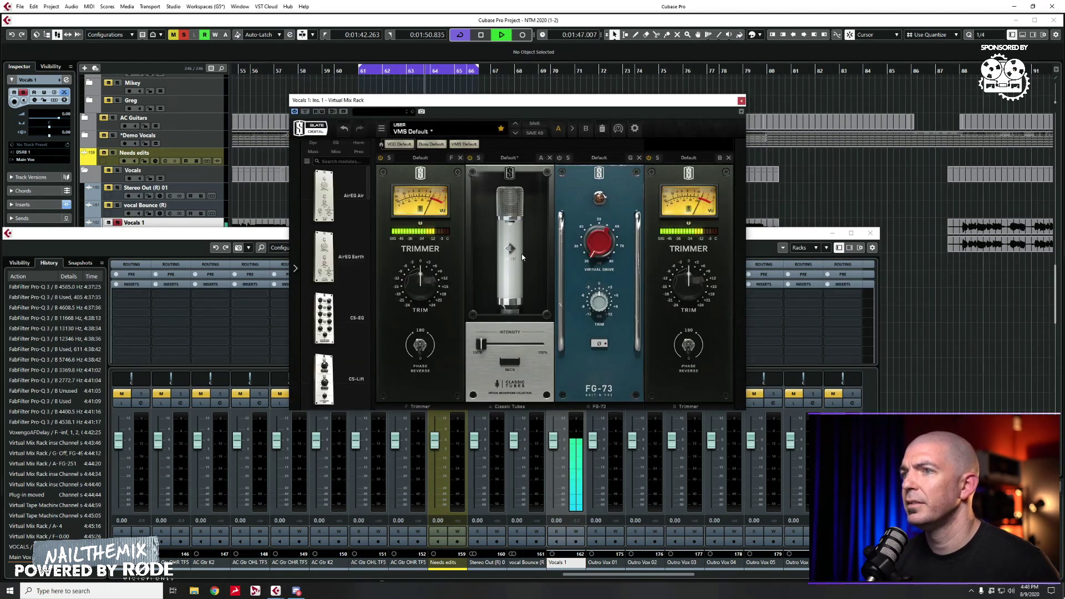
click(509, 361)
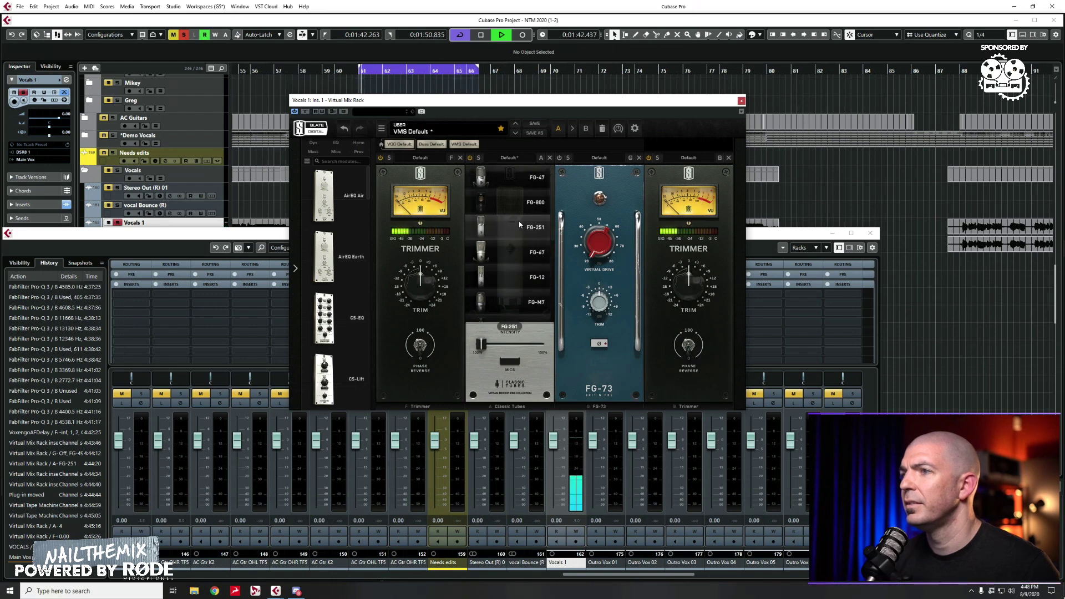
click(507, 281)
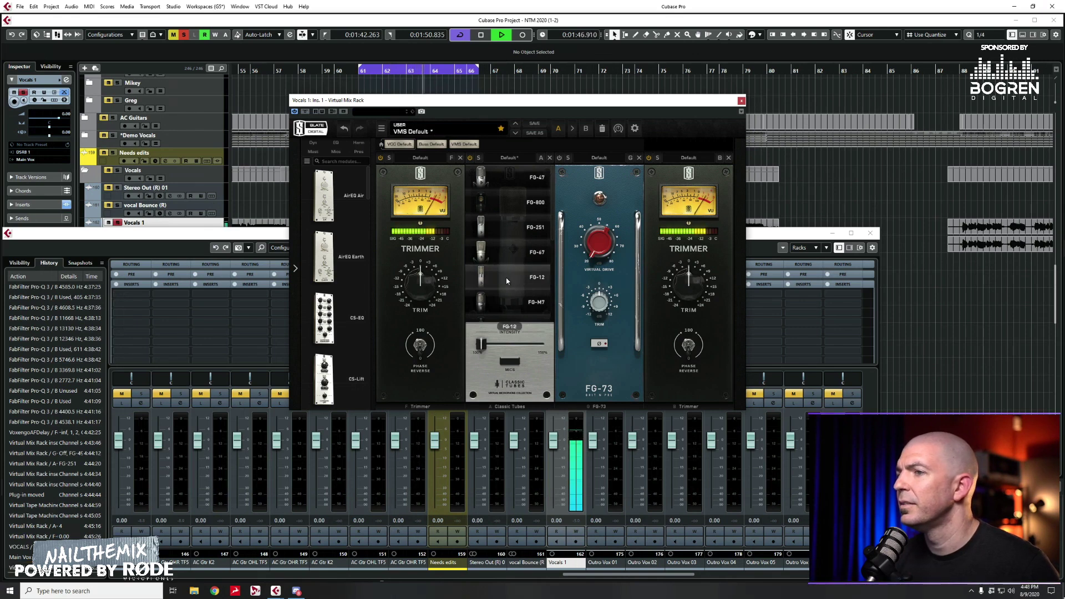
click(517, 309)
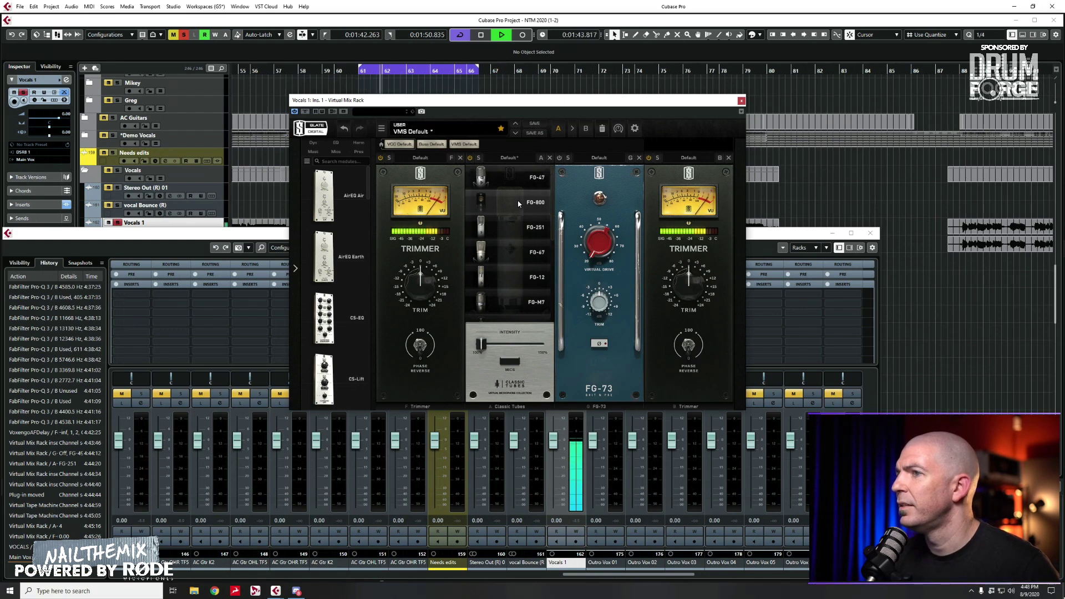
click(518, 205)
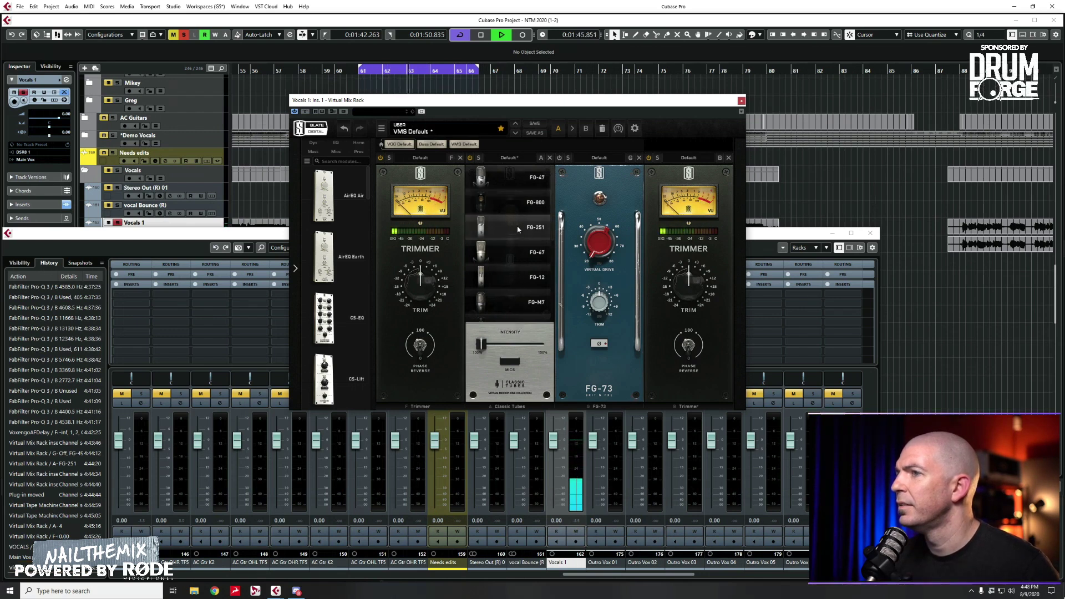
scroll(518, 238, down, 2)
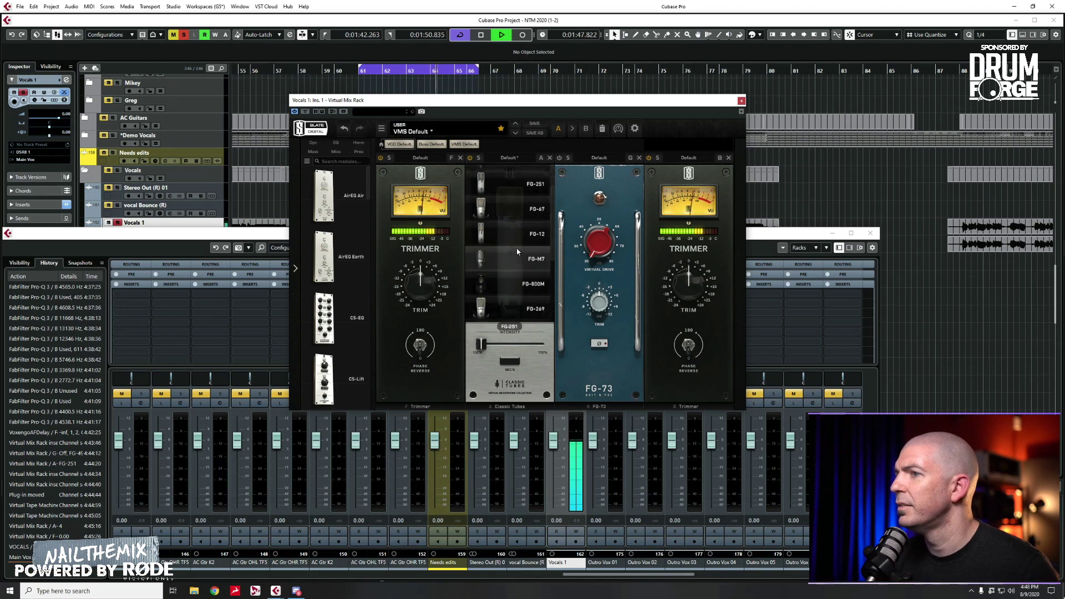
click(515, 284)
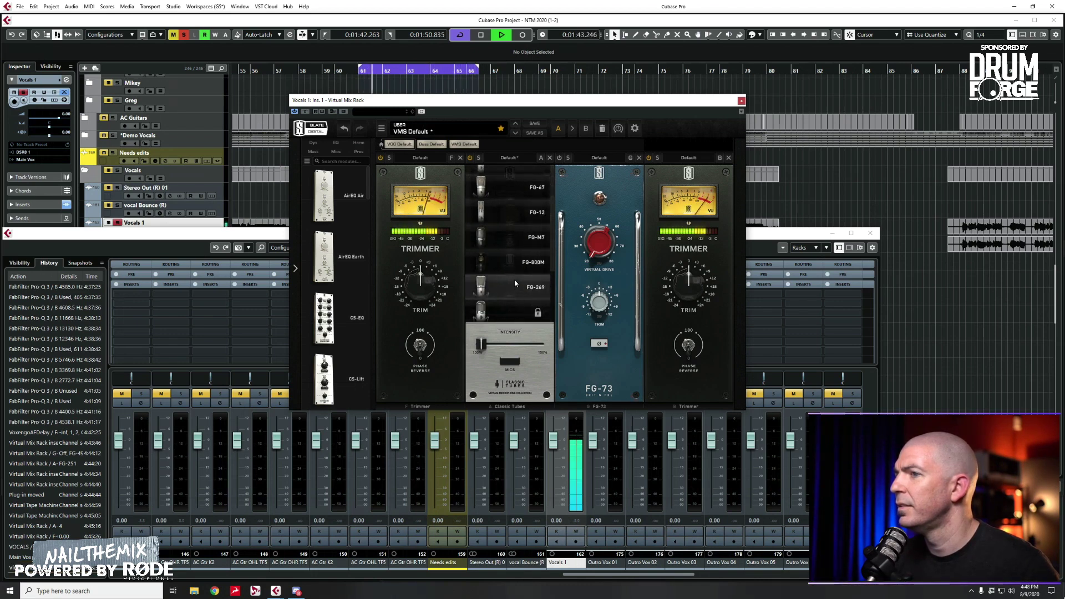
scroll(515, 284, up, 1)
click(515, 210)
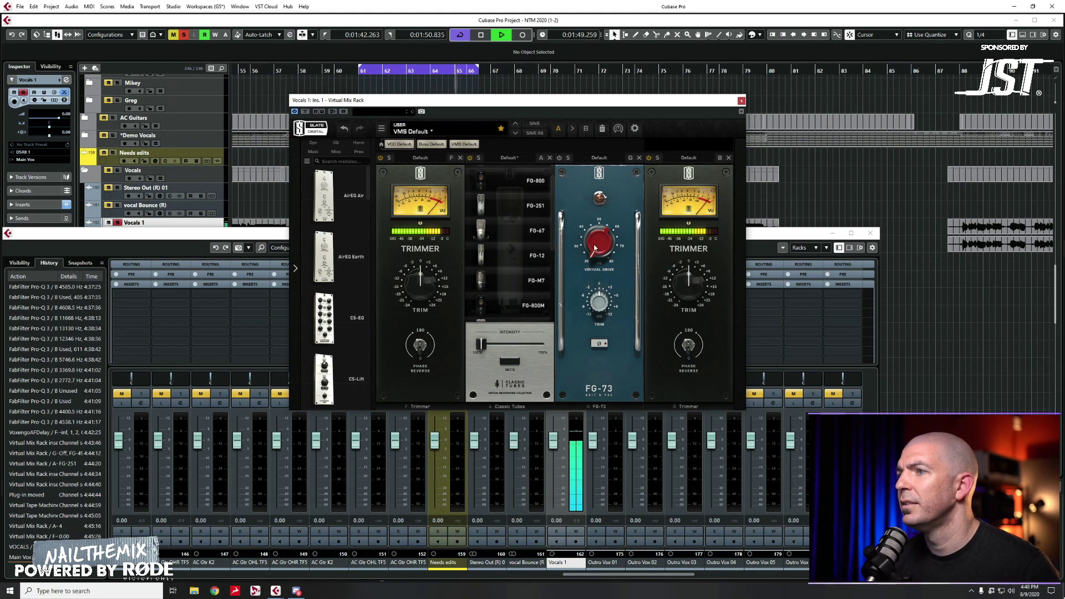
click(516, 362)
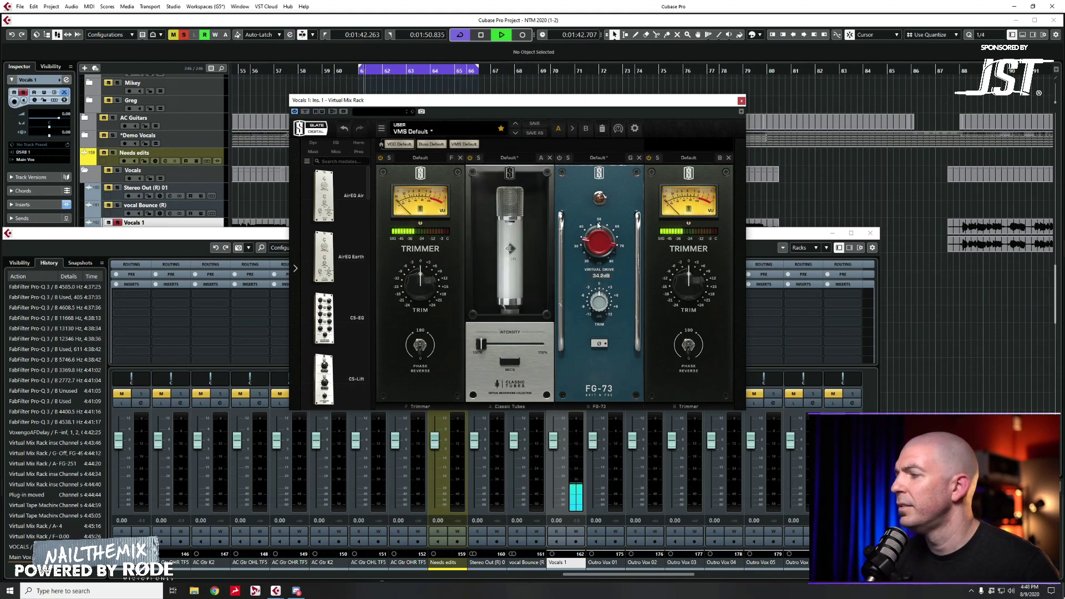
- Set the FG-73 preamp's Virtual Drive to about 35.5 dB during playback, stop and close the Virtual Mix Rack
drag(599, 239, 595, 206)
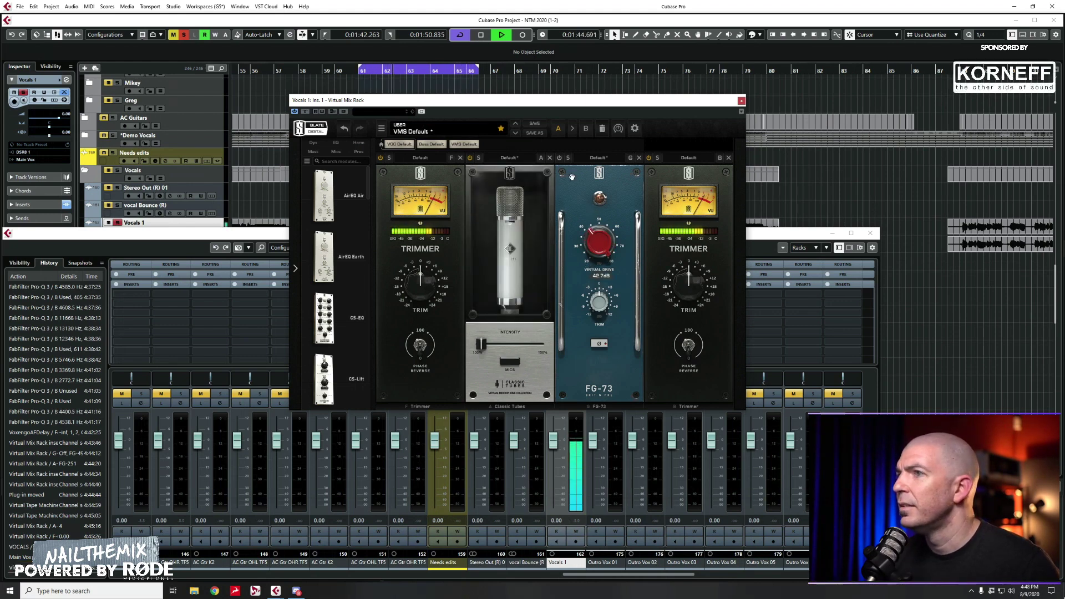
mouse_move(593, 231)
mouse_down()
mouse_move(586, 218)
mouse_move(583, 244)
mouse_up()
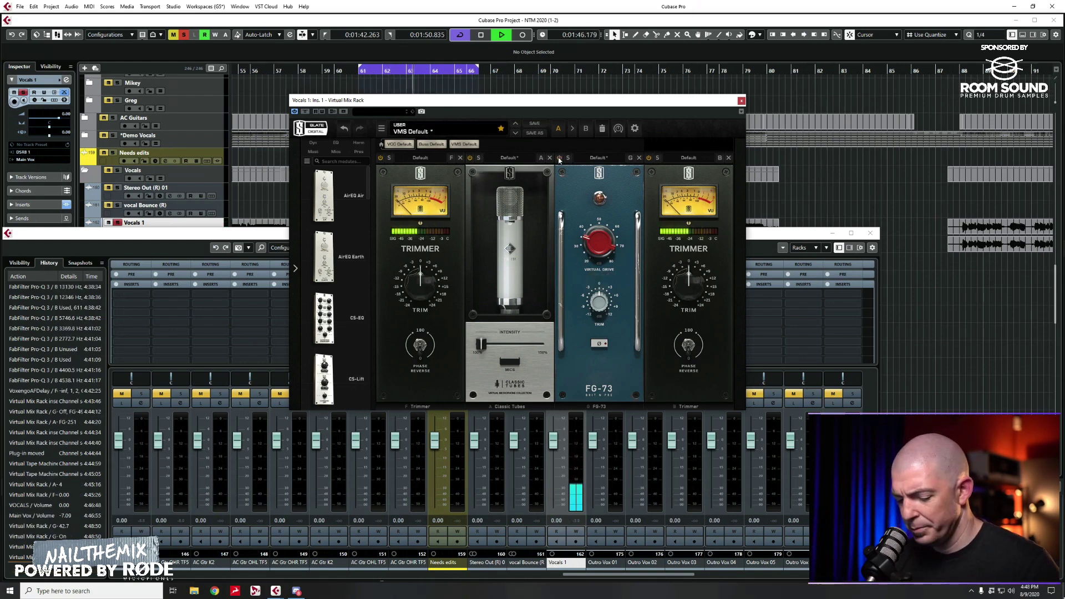
drag(586, 243, 591, 243)
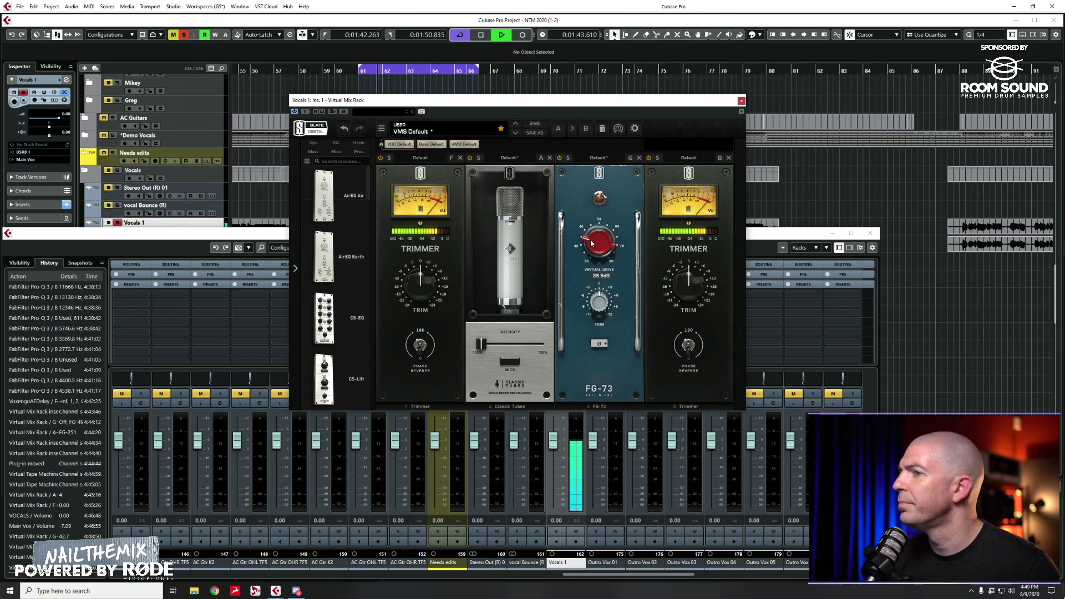
key(space)
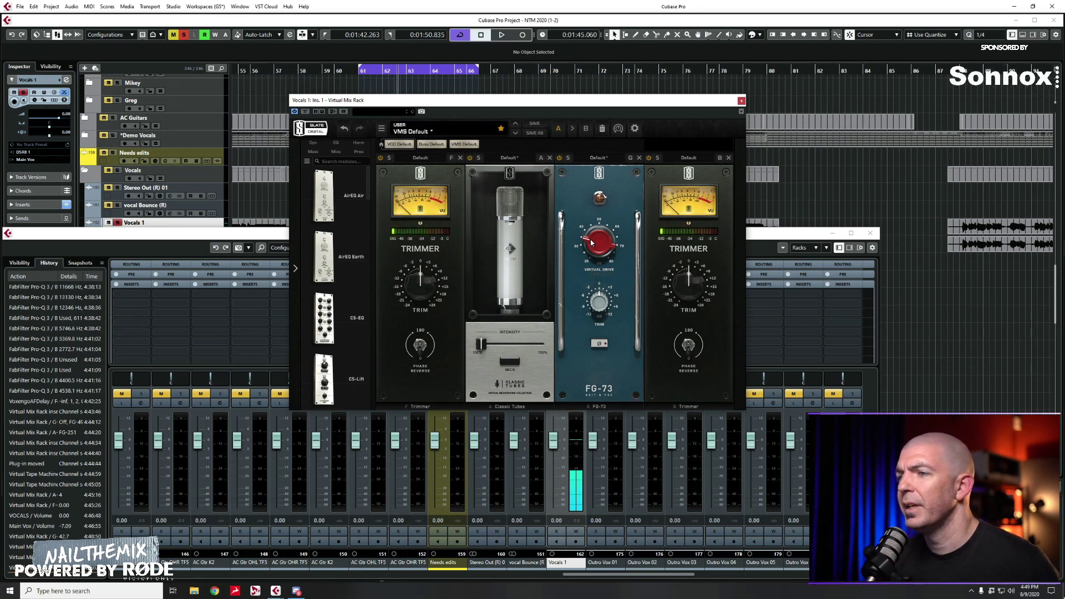
mouse_move(520, 344)
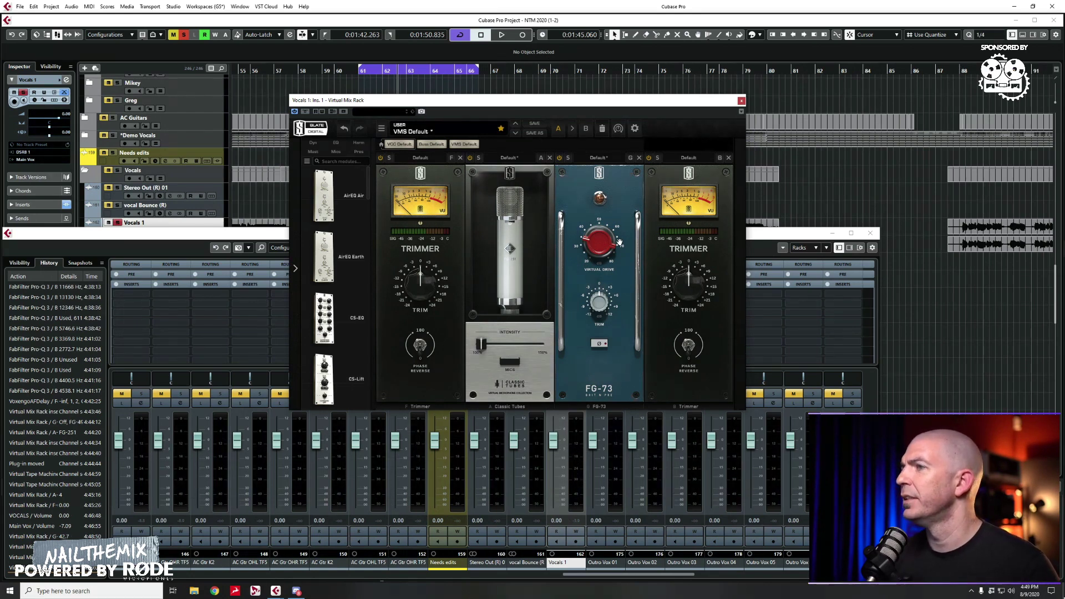
click(741, 101)
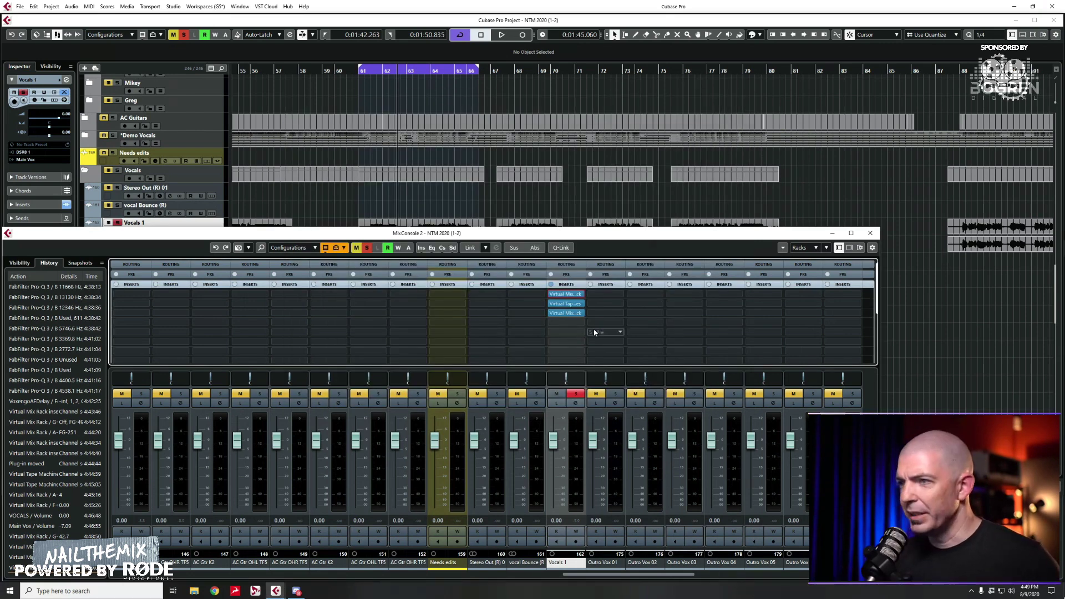
- Re-enable the disabled vocal tracks from ADT 60 dbl through Harms 4 LOW and select Vocals 1
scroll(463, 502, right, 7)
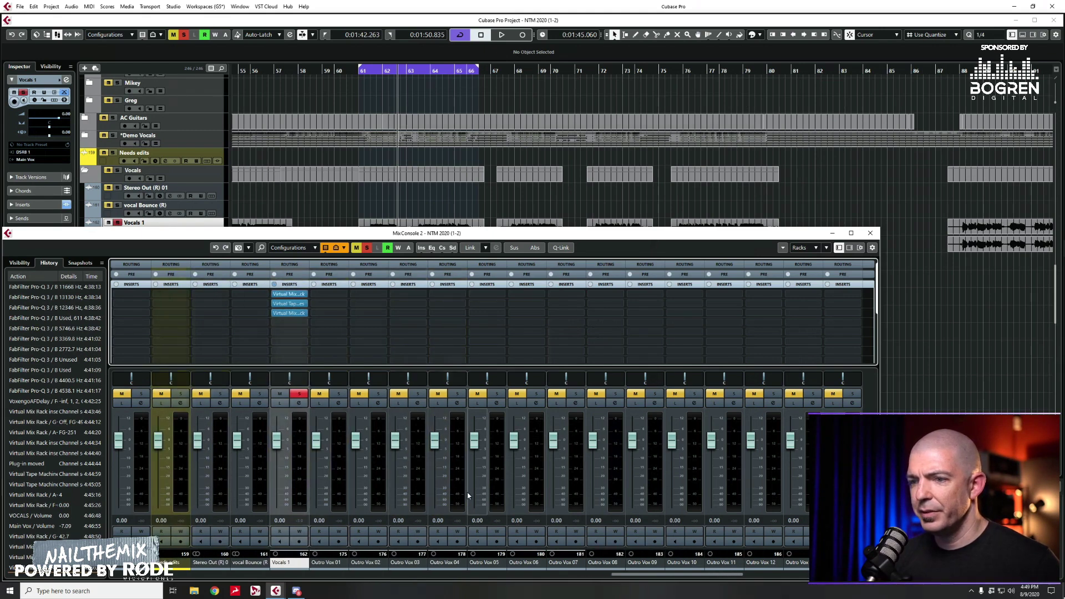
click(259, 27)
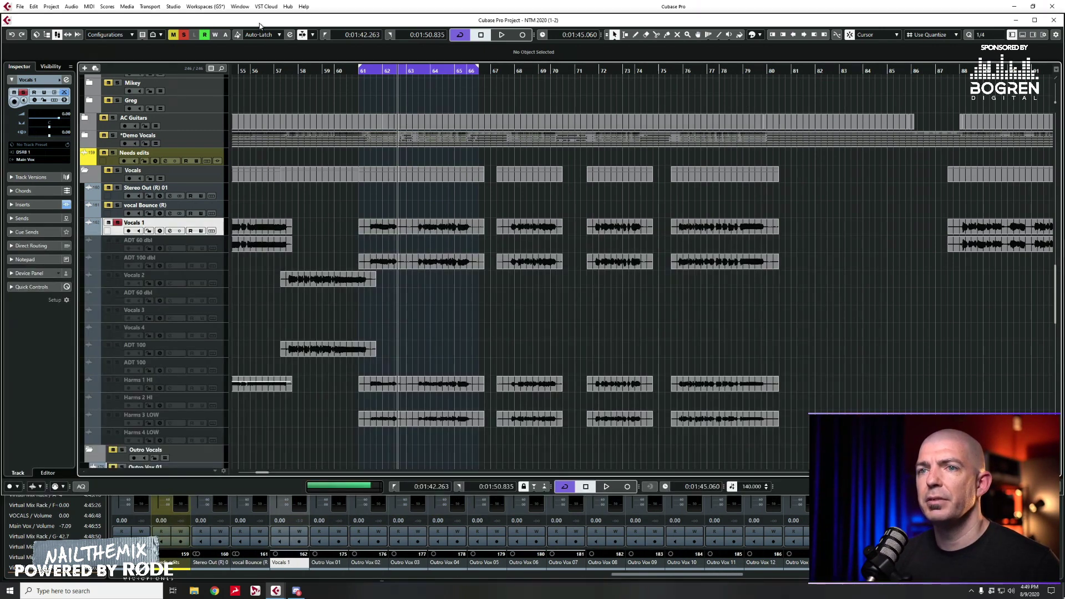
click(220, 246)
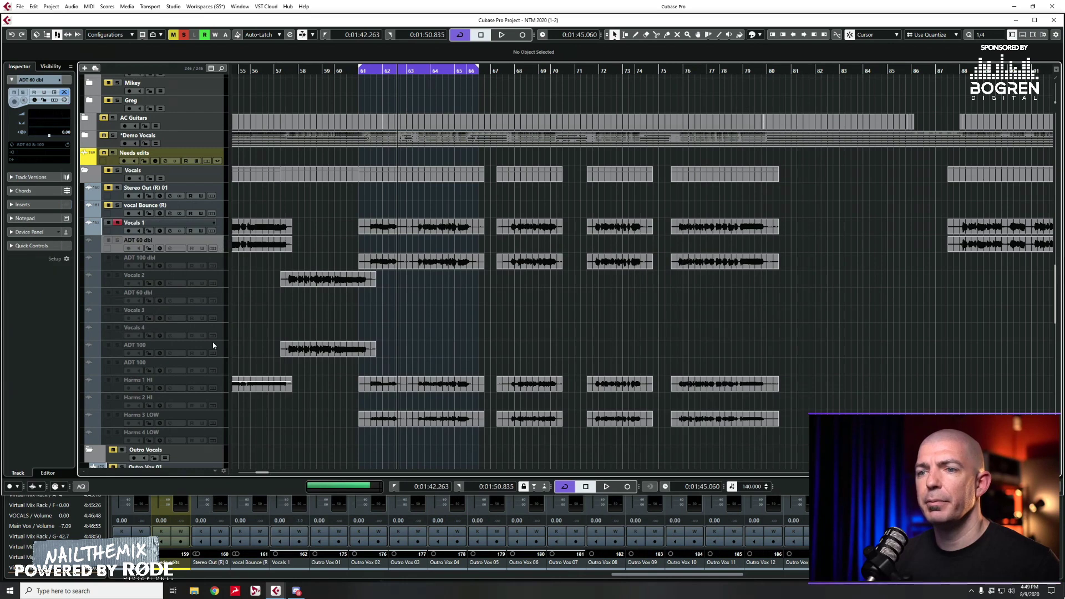
shift+click(225, 437)
key(shift+d)
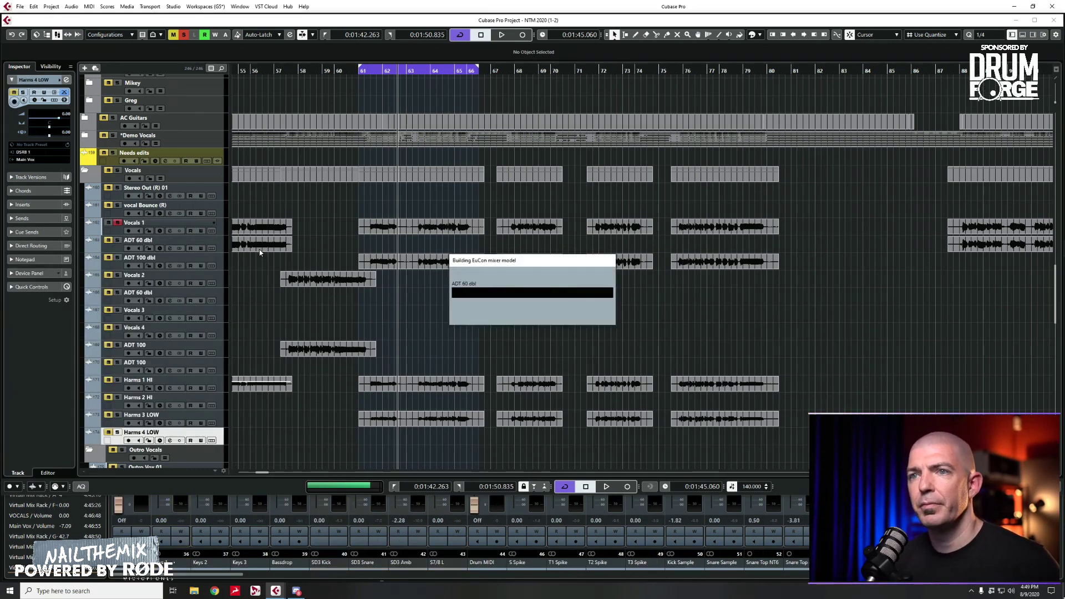
click(222, 232)
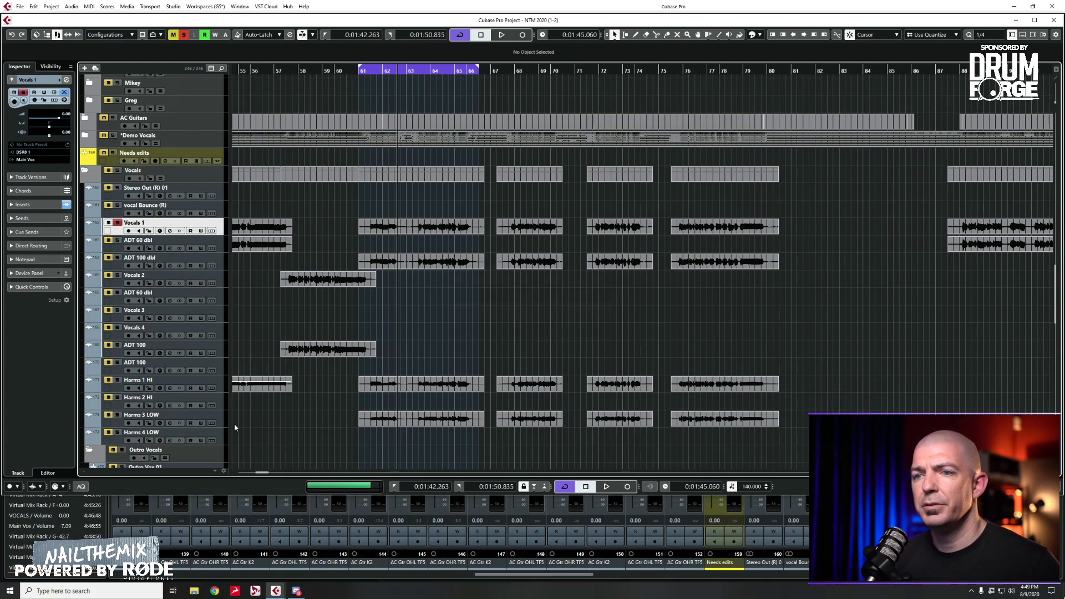
- Select the vocal tracks from Vocals 1 through Harms 4 LOW and bring up their channels in the MixConsole
shift+click(224, 437)
key(F3)
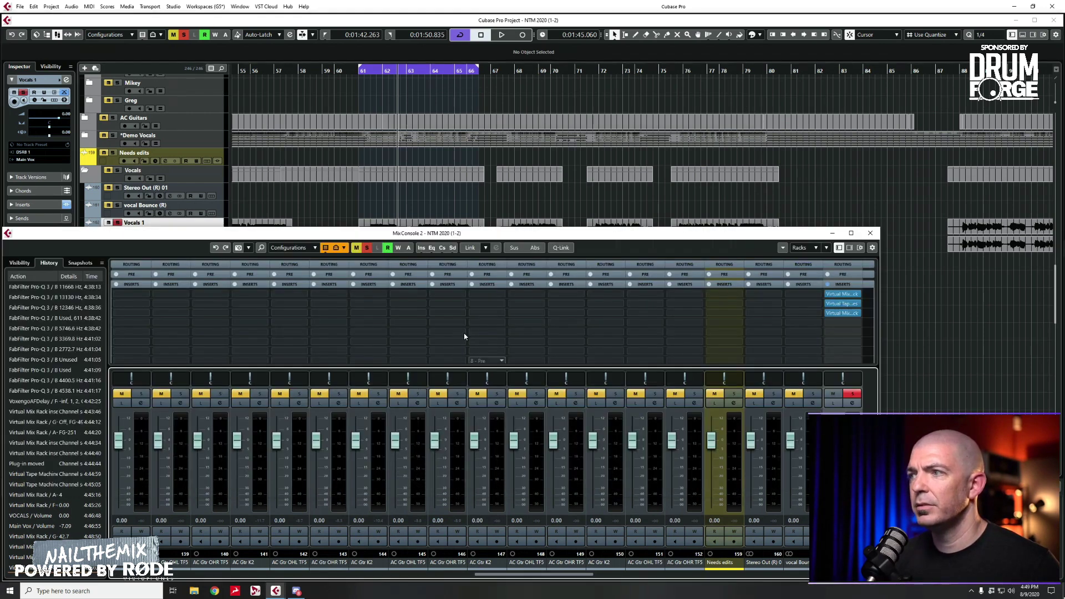
scroll(725, 408, right, 10)
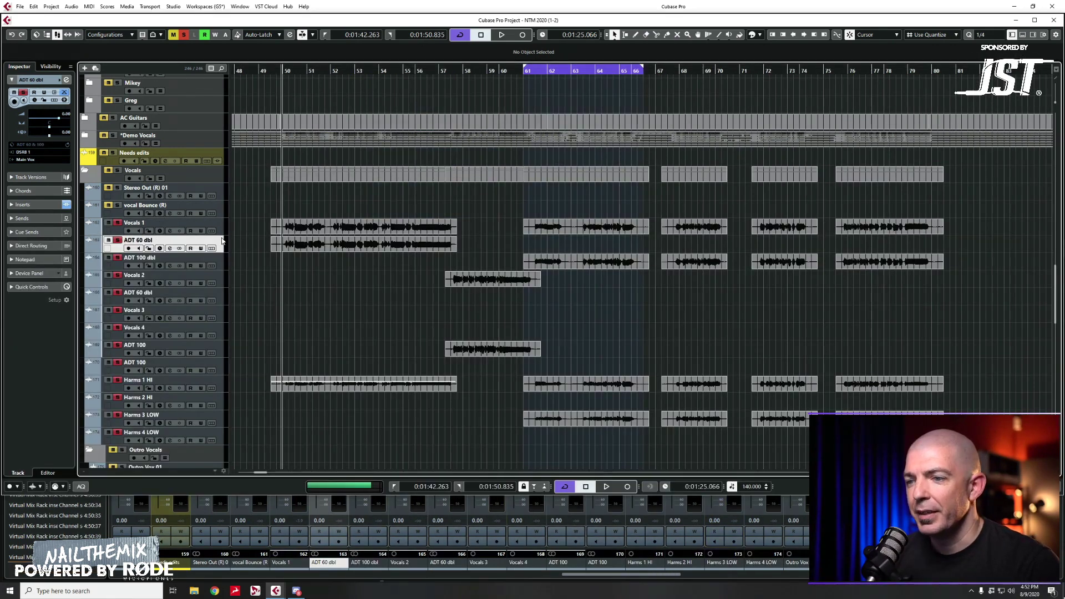
- Review the vocal channels' insert chains in the MixConsole, then play the vocals from about bar 50 and stop
key(F3)
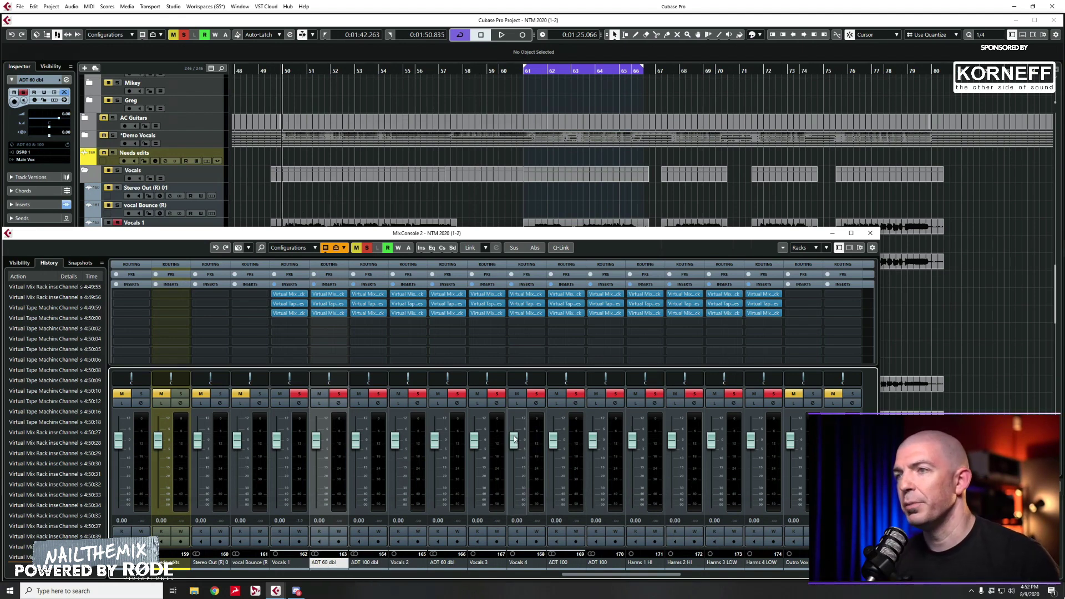
key(F3)
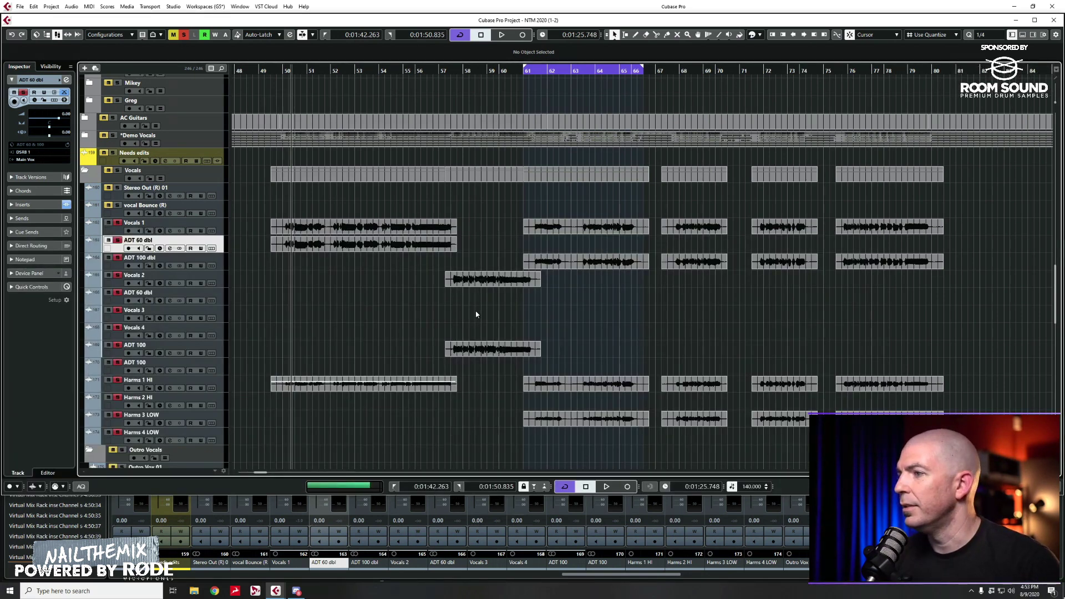
key(space)
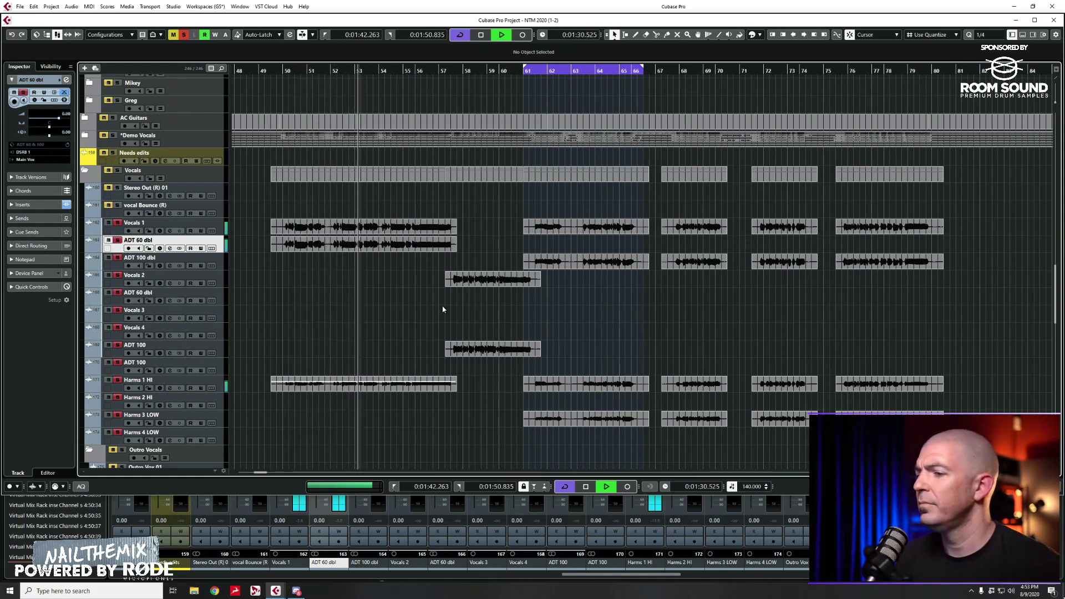
key(space)
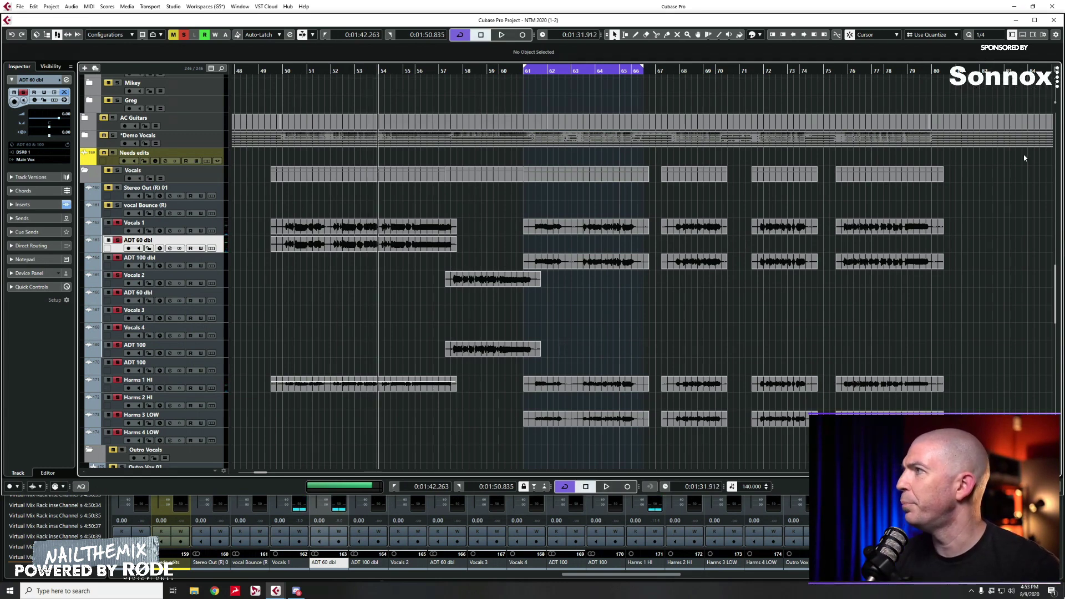
- Show the Media rack and browse to the Multi category of the track presets
click(1033, 35)
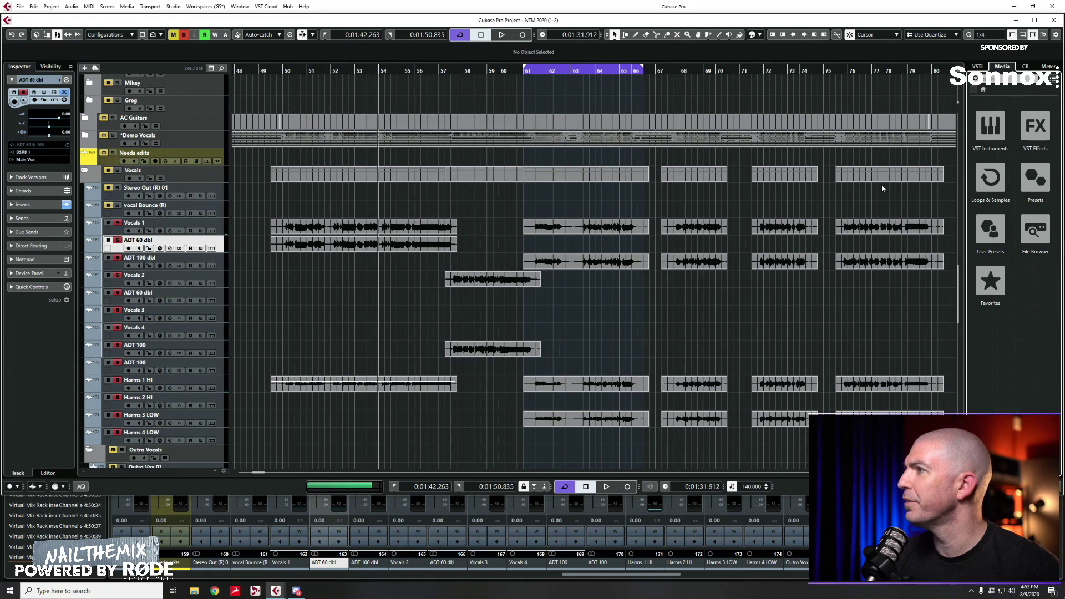
click(991, 286)
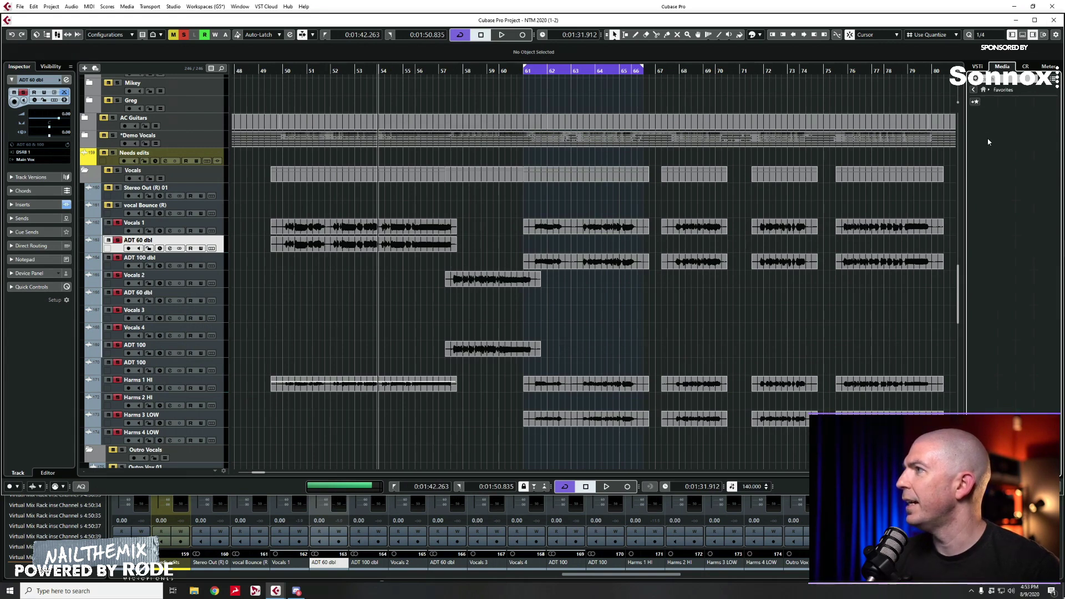
click(974, 90)
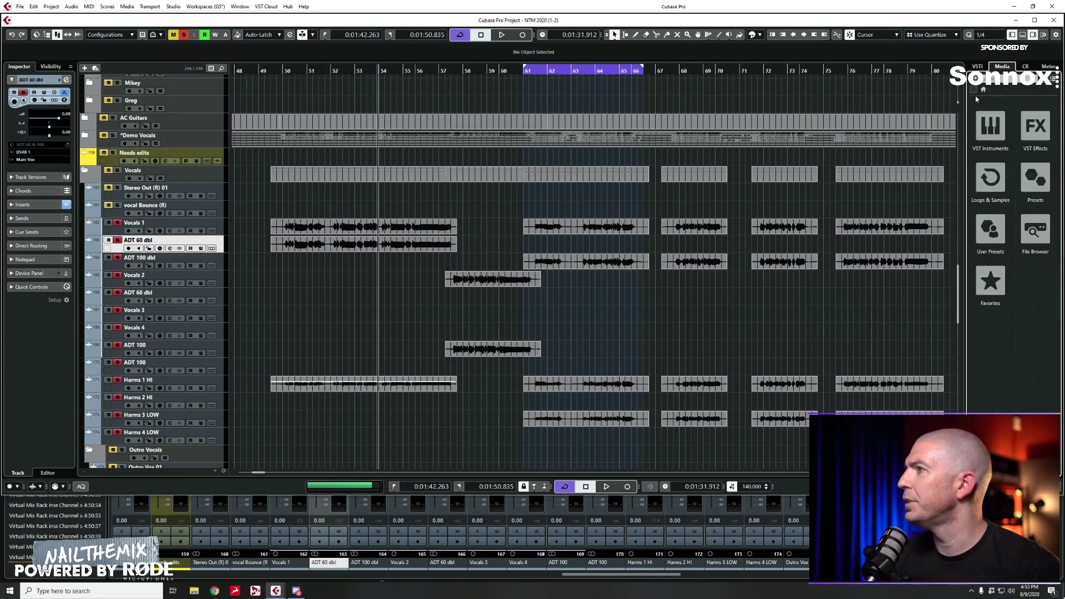
click(989, 219)
click(990, 127)
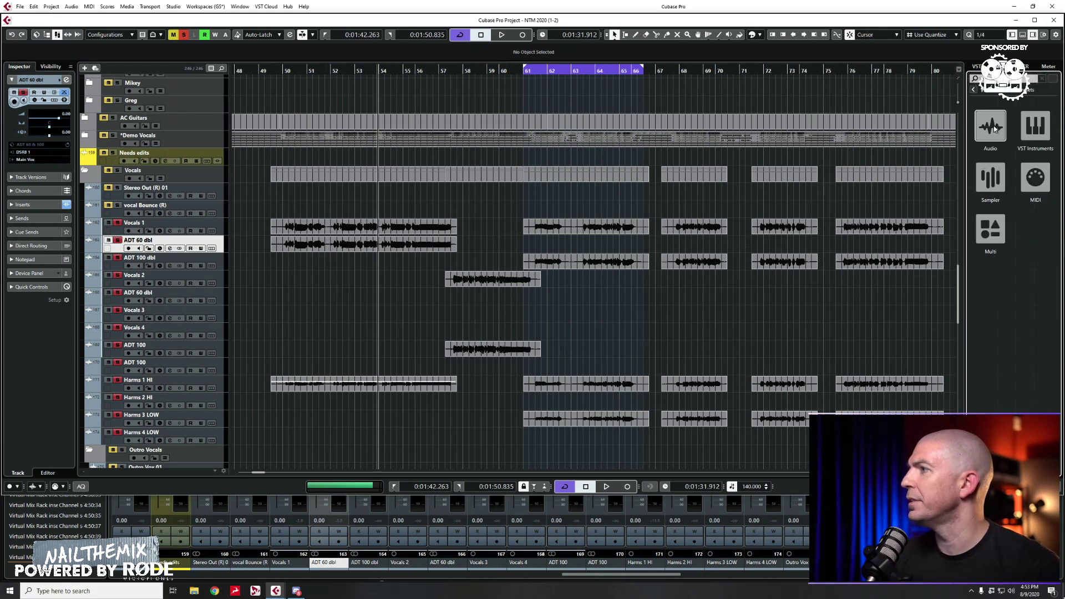
click(988, 231)
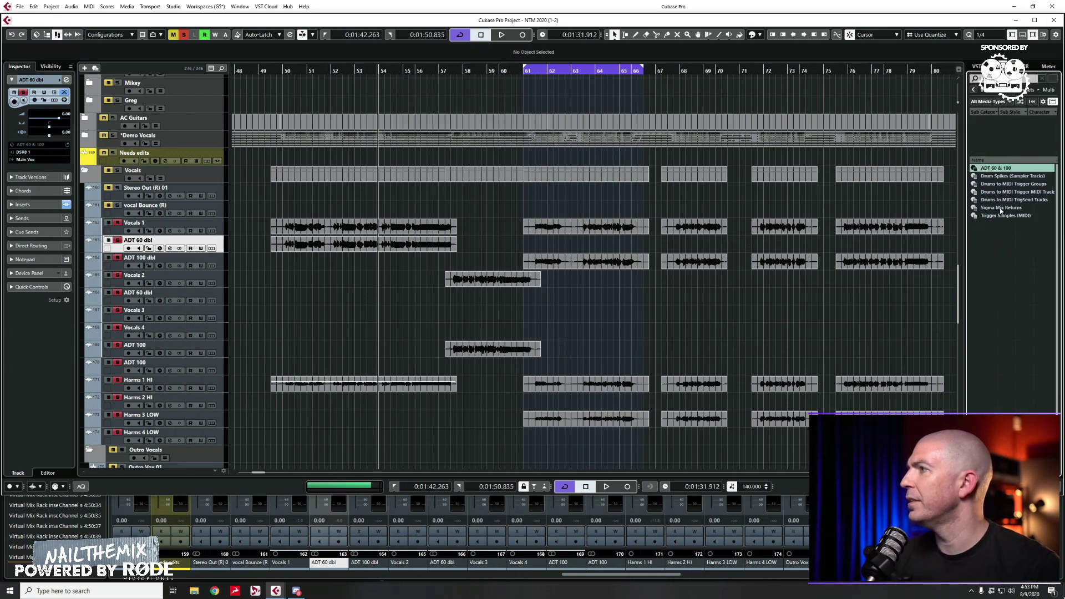
- Add tracks from the ADT 60 & 100 preset to the project and move all four below Harms 4 LOW
drag(974, 170, 324, 392)
mouse_move(212, 423)
mouse_down()
mouse_move(188, 447)
mouse_move(203, 415)
mouse_up()
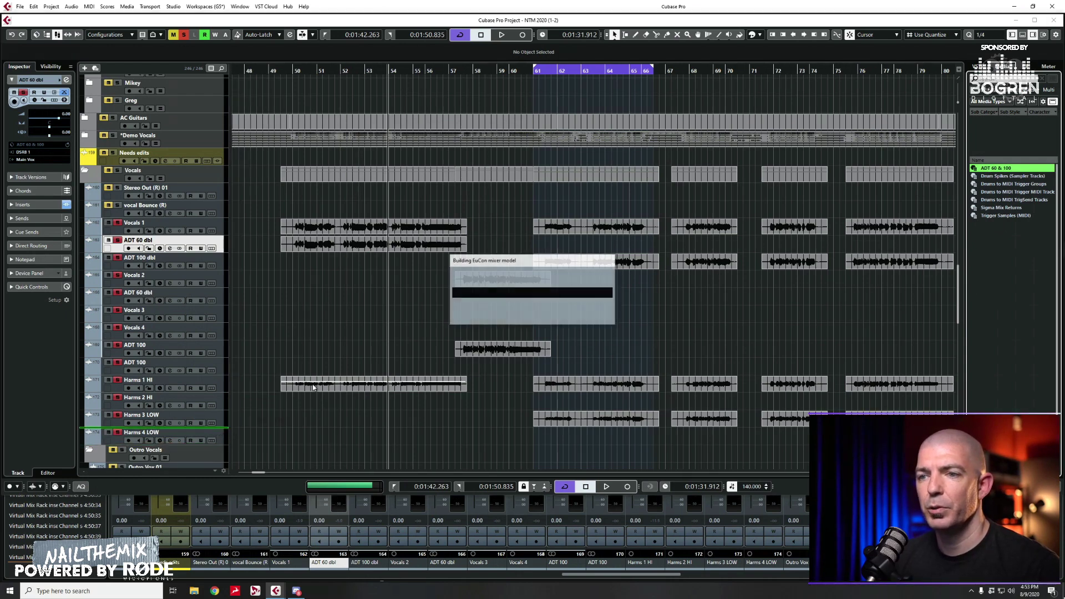
scroll(240, 273, down, 5)
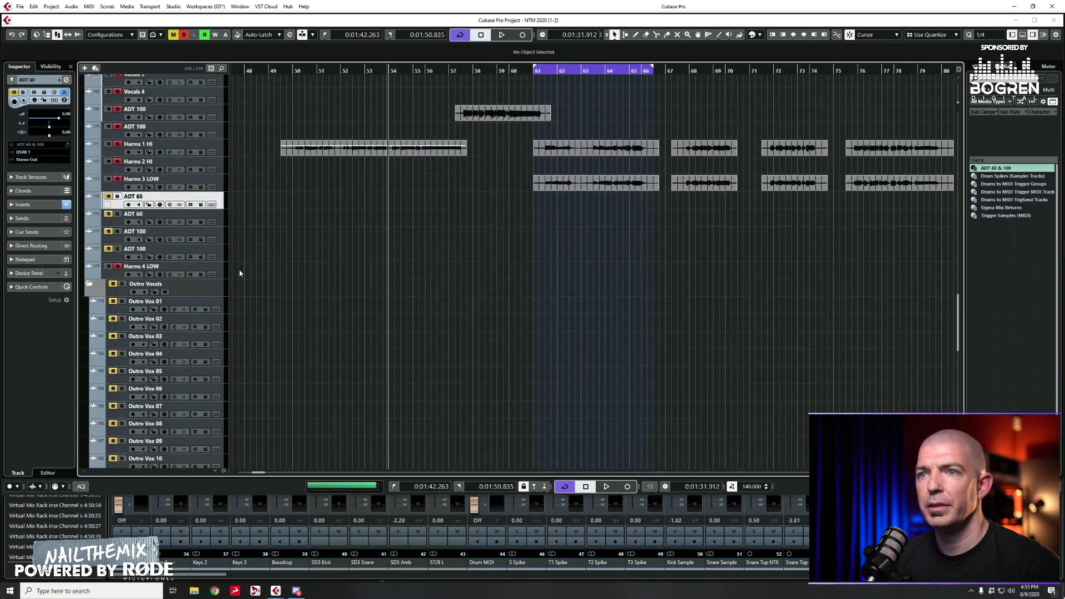
click(223, 253)
shift+click(220, 200)
drag(220, 199, 216, 272)
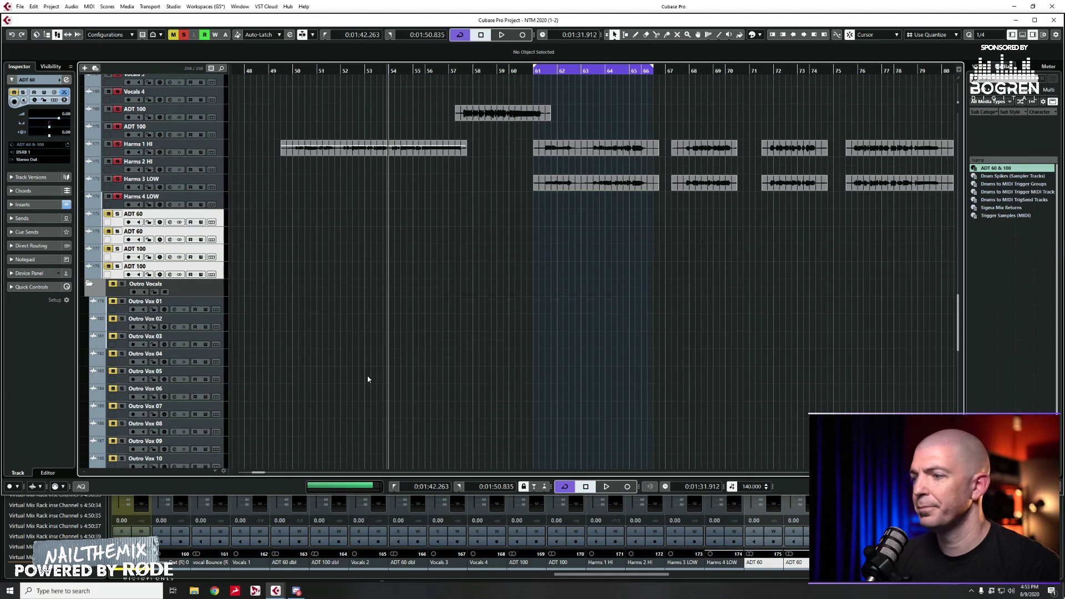
- Move the Reel ADT and S1 Imager inserts from the imported ADT 60 and ADT 100 channels onto ADT 60 dbl and ADT 100 dbl
key(F3)
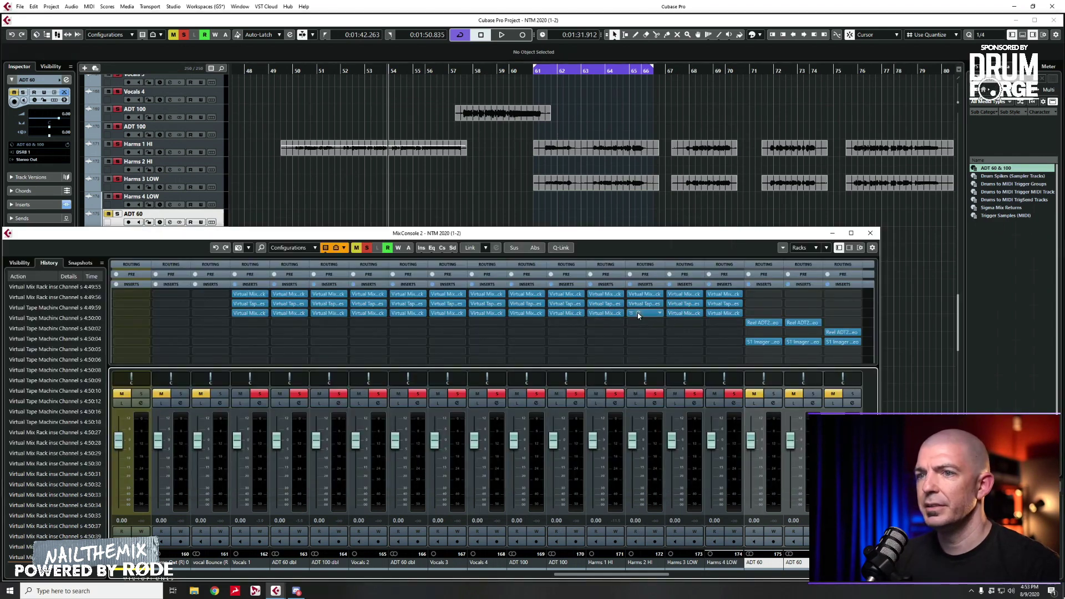
drag(765, 322, 287, 331)
drag(763, 341, 283, 348)
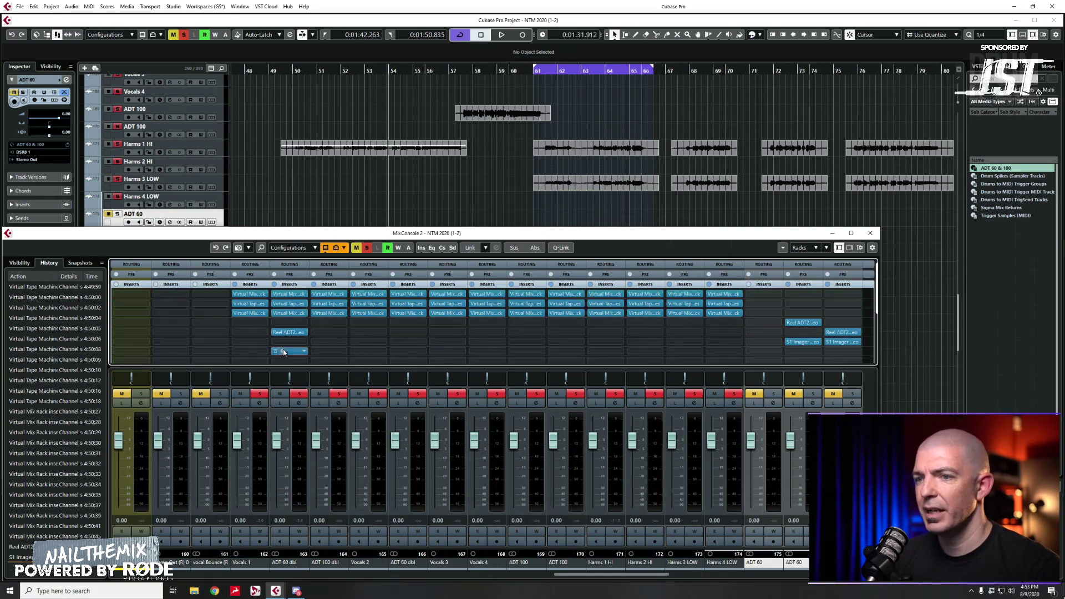
drag(604, 576, 608, 575)
drag(802, 332, 284, 351)
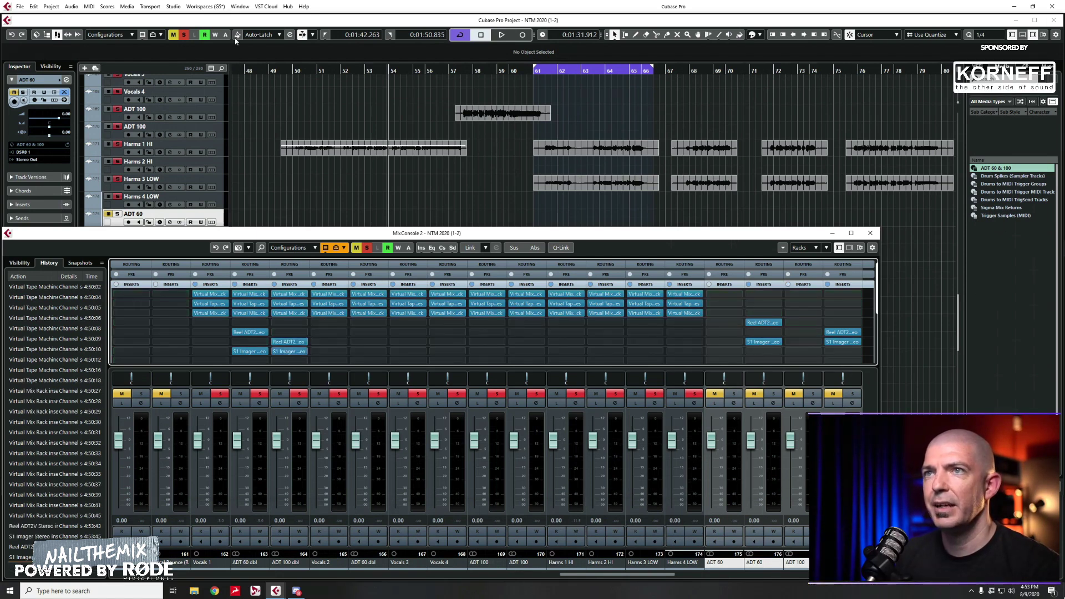
- Delete the four imported ADT 60 and ADT 100 tracks below Harms 4 LOW
click(235, 23)
click(220, 202)
click(220, 218)
shift+click(221, 266)
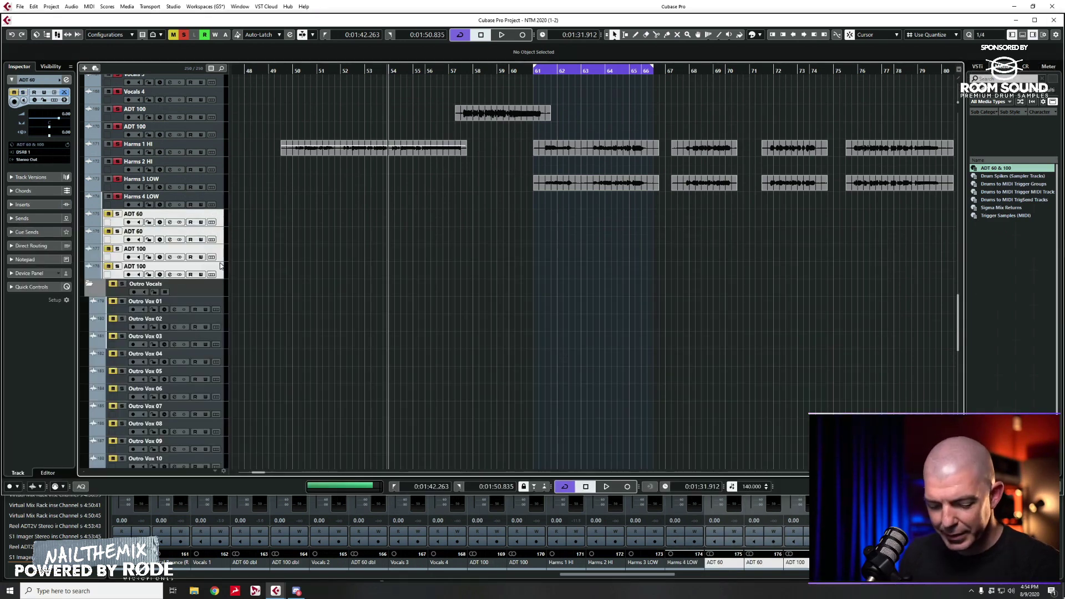
key(Delete)
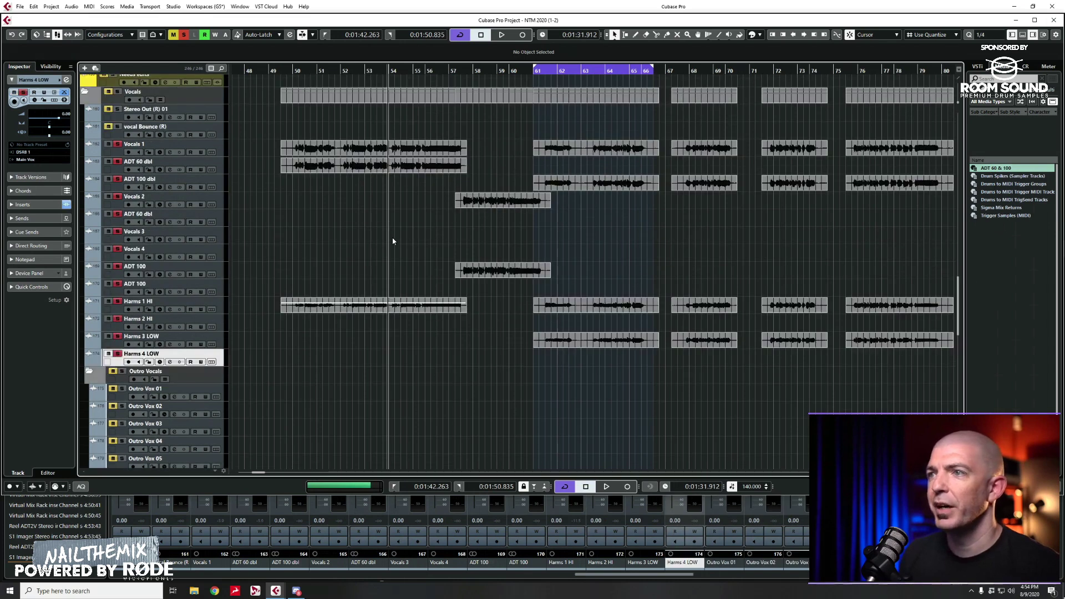
- Copy the Reel ADT and S1 Imager inserts to the second ADT 60 dbl channel and both ADT 100 channels
click(305, 238)
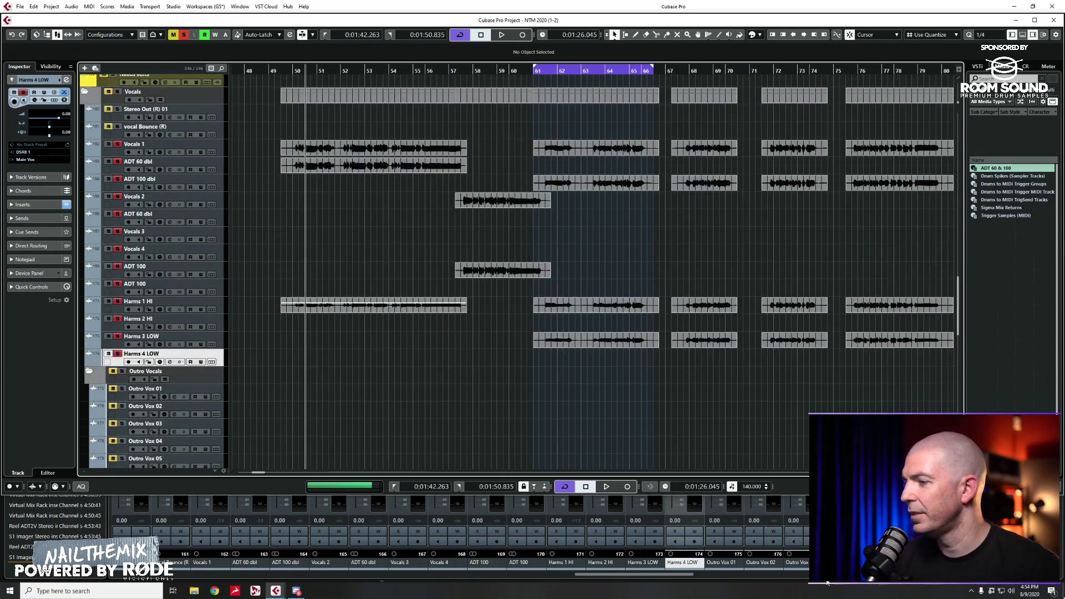
key(F3)
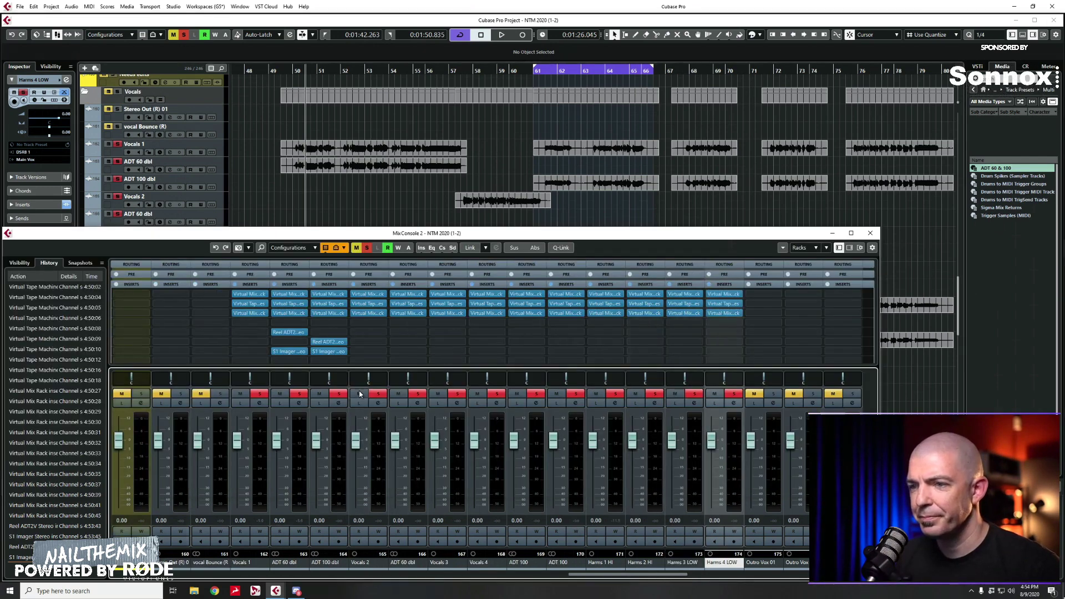
drag(284, 331, 408, 332)
drag(284, 354, 413, 353)
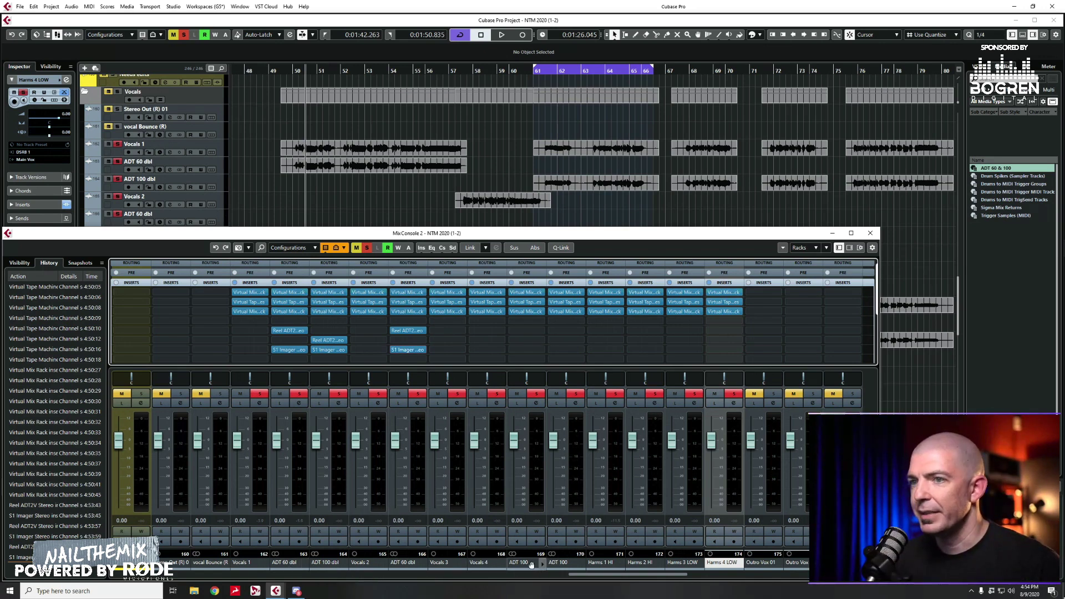
drag(333, 340, 565, 340)
drag(526, 349, 565, 349)
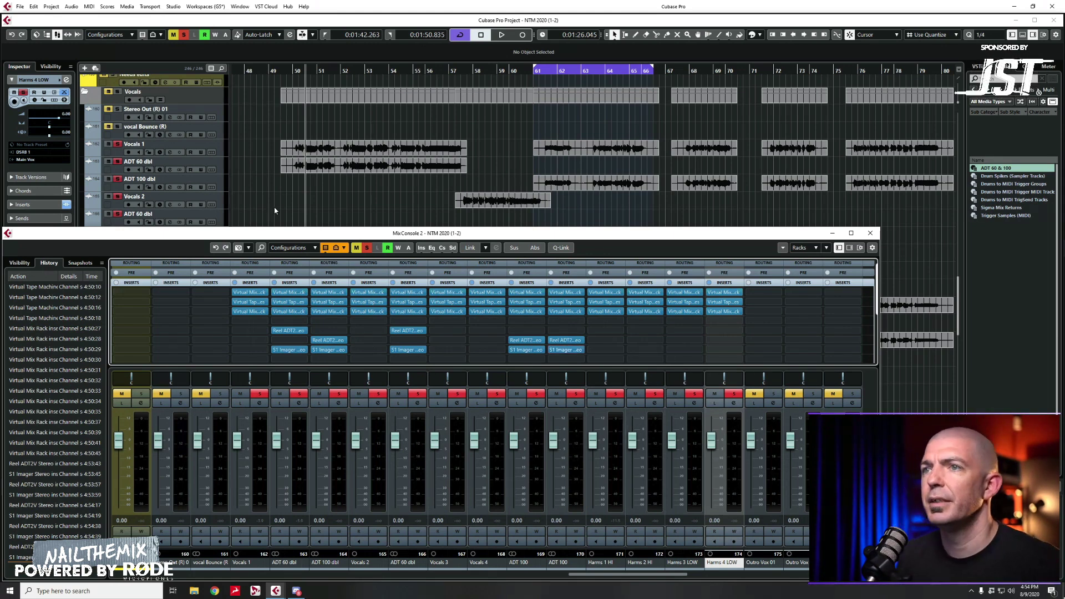
- Play the vocals from about bar 50, mute the first Harms 1 HI event, and return to the Object Selection tool
click(310, 192)
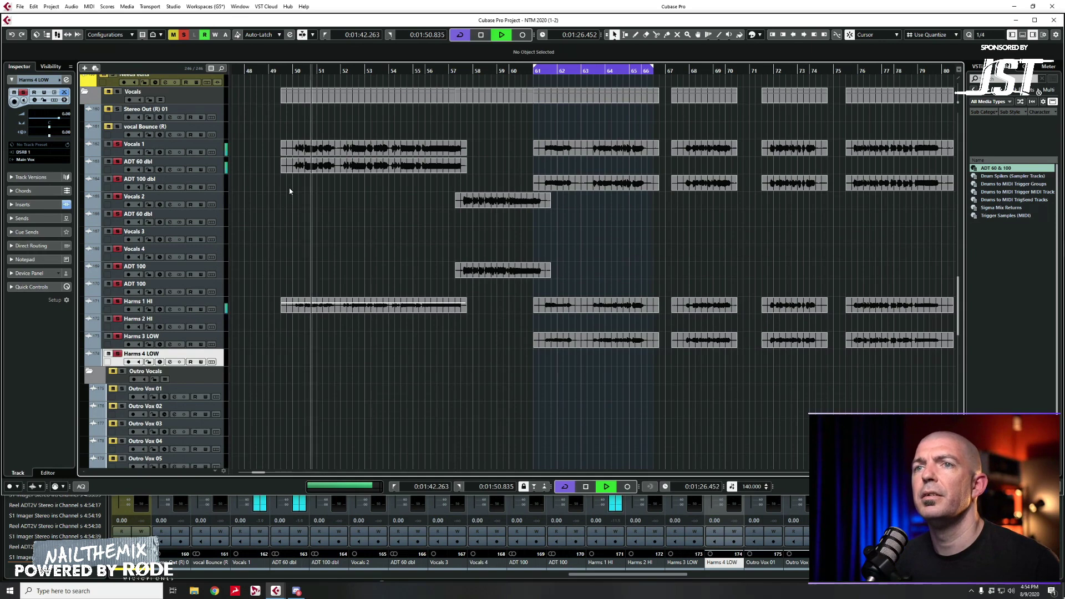
key(space)
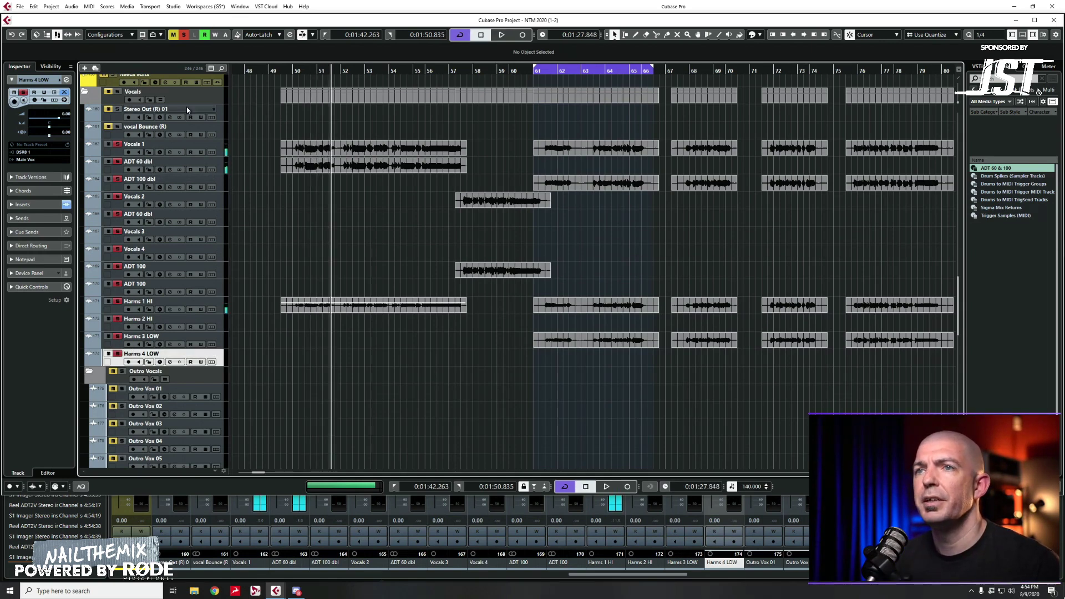
right_click(325, 231)
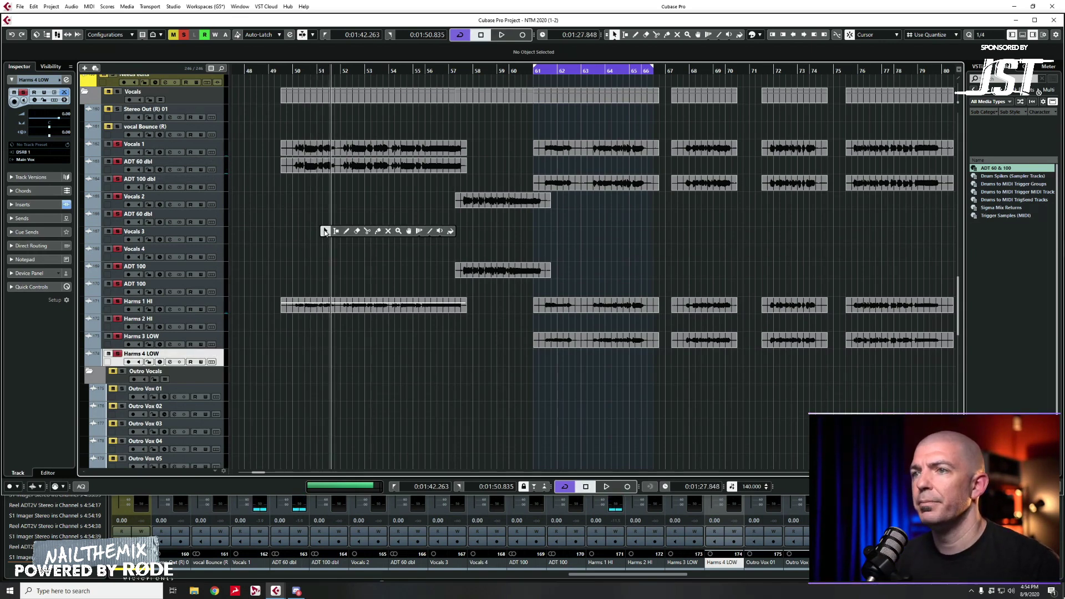
click(388, 231)
click(387, 305)
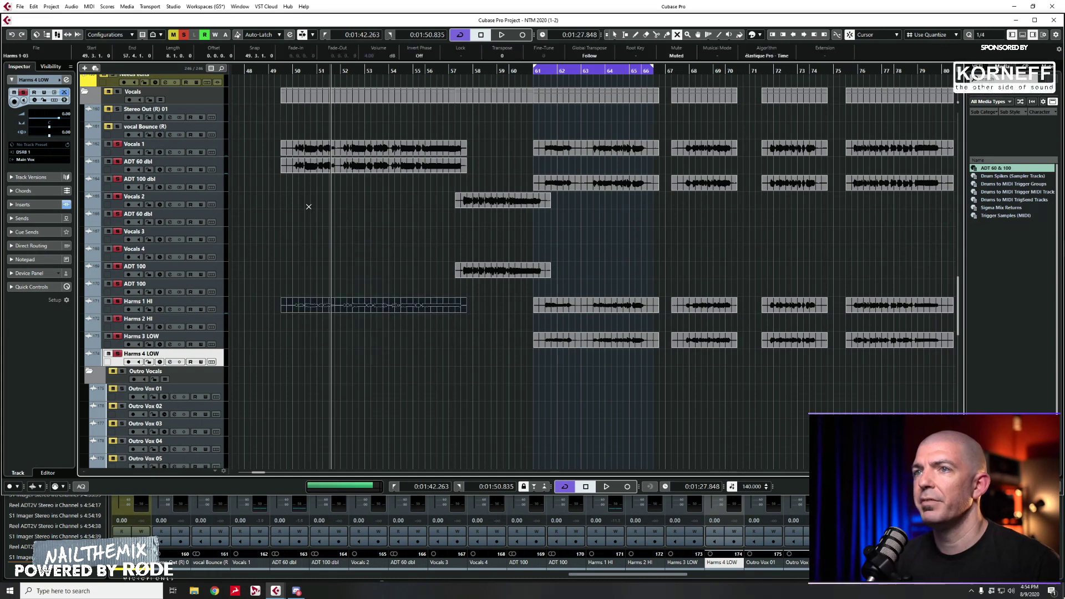
click(287, 122)
right_click(288, 124)
click(294, 134)
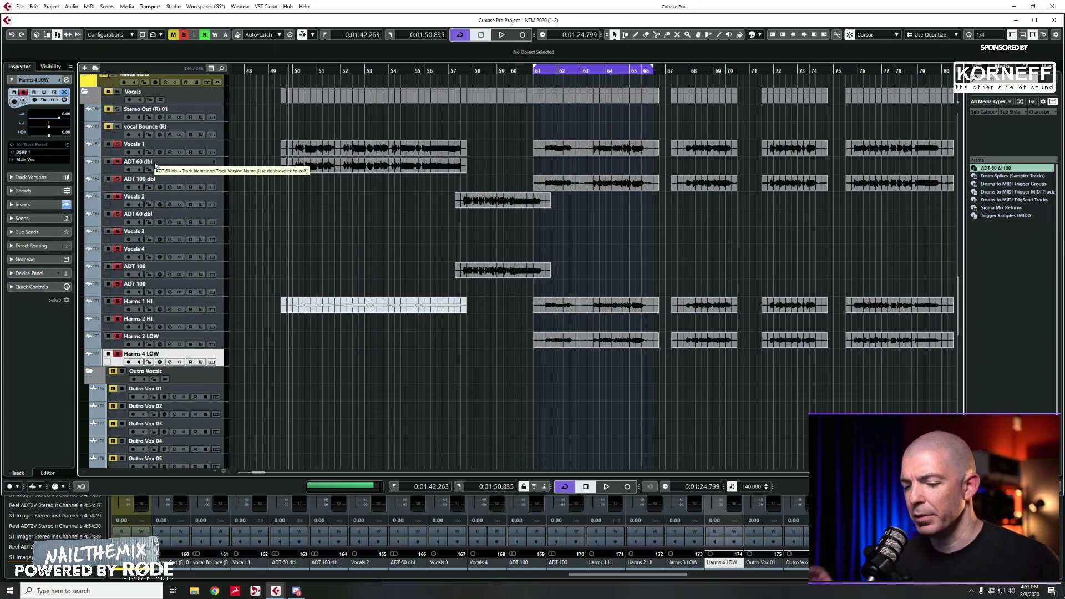
- Play the verse vocals with the ADT 60 dbl track selected, show its channel in the MixConsole, and stop playback
key(space)
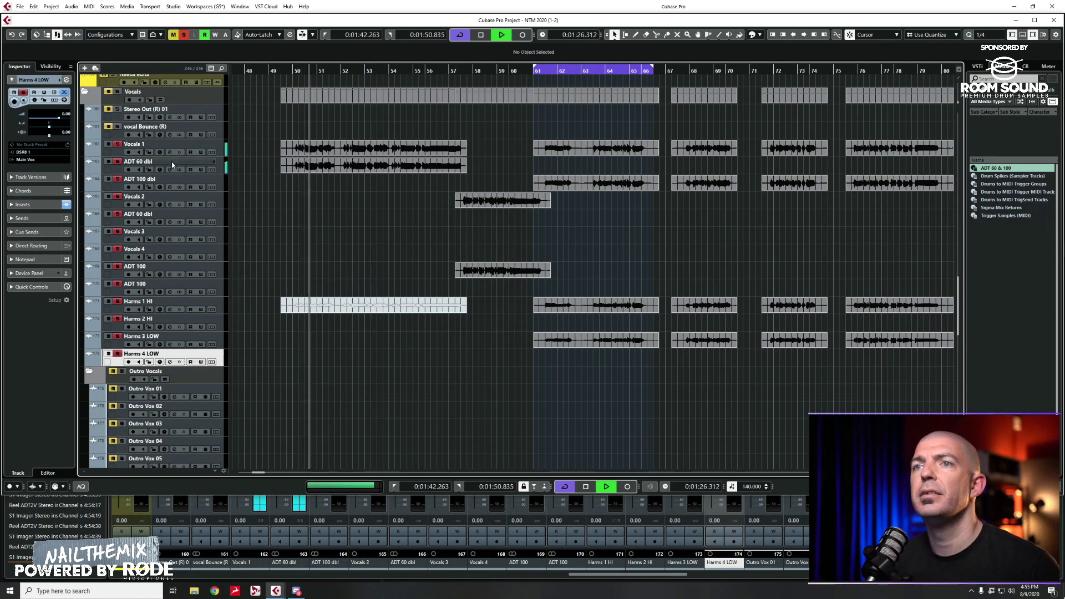
click(172, 165)
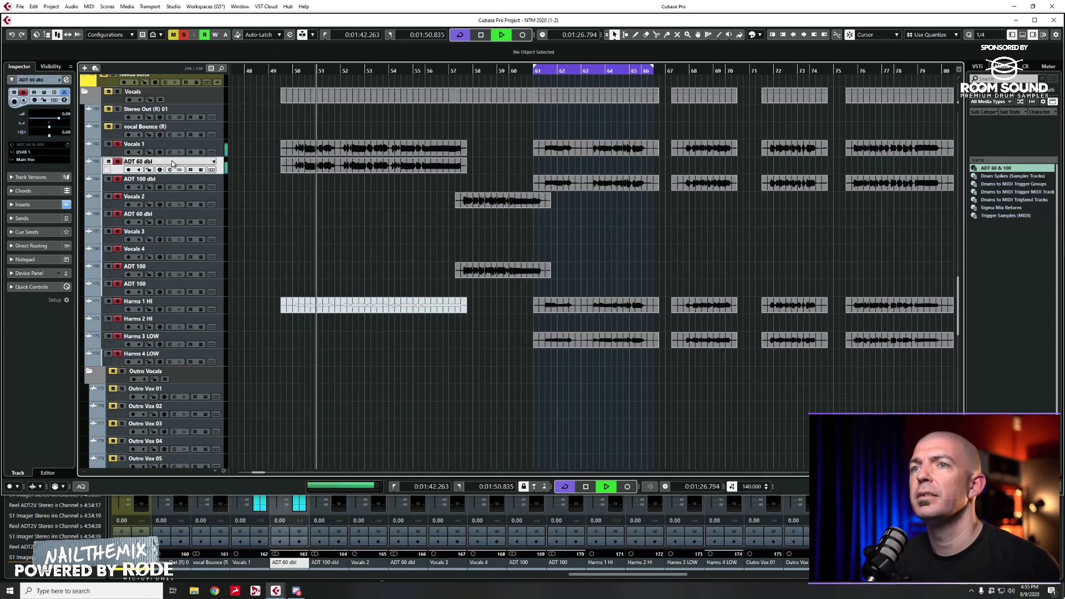
click(594, 578)
key(space)
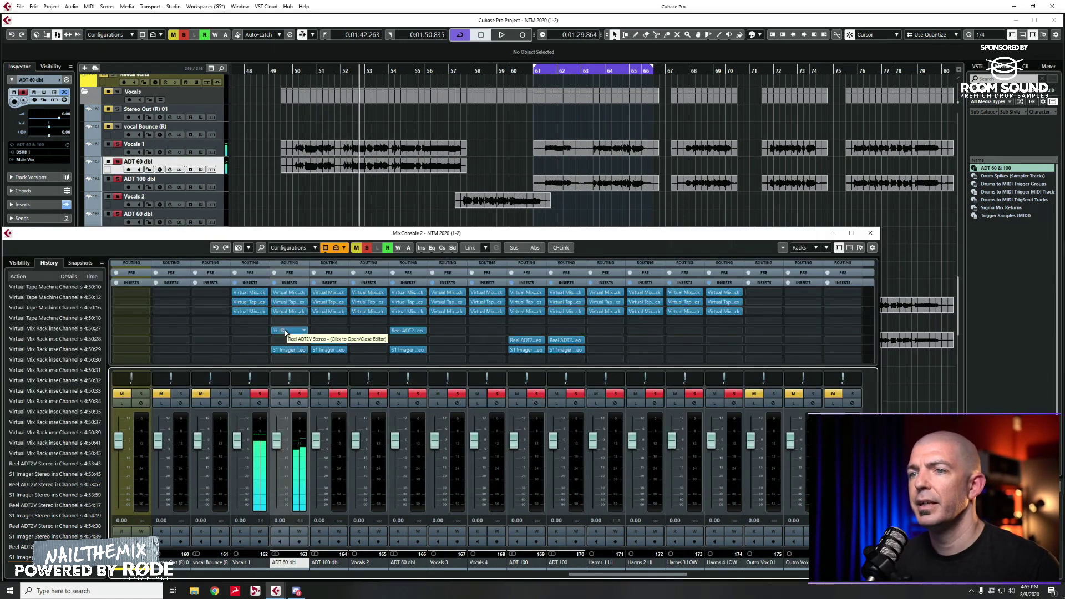
- Examine the Reel ADT settings on ADT 60 dbl, close them, and open the S1 Imager to inspect its stereo width
click(286, 332)
drag(785, 300, 478, 104)
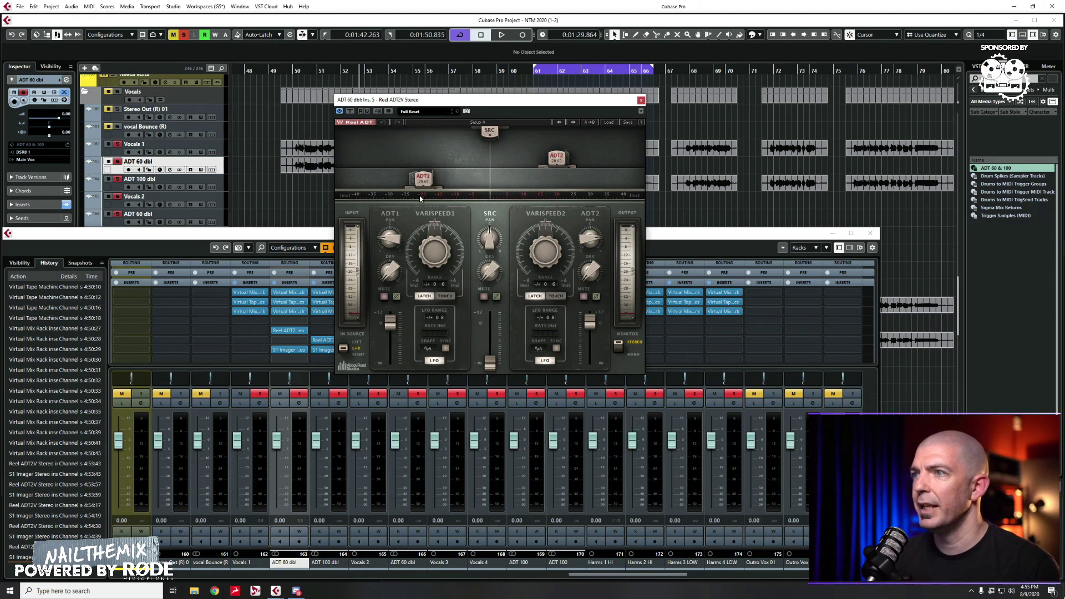
click(640, 100)
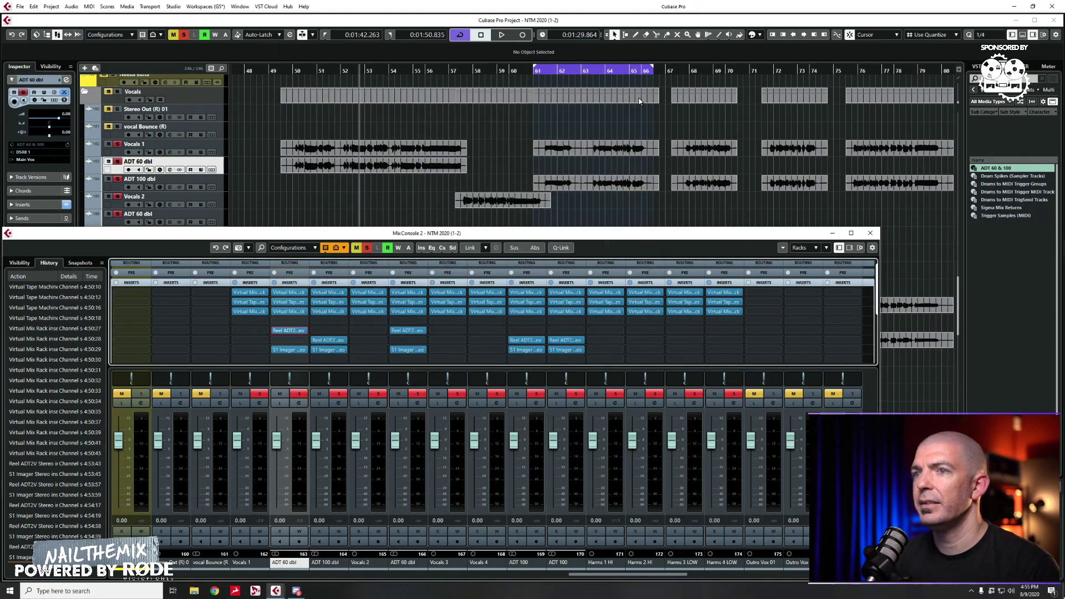
click(282, 351)
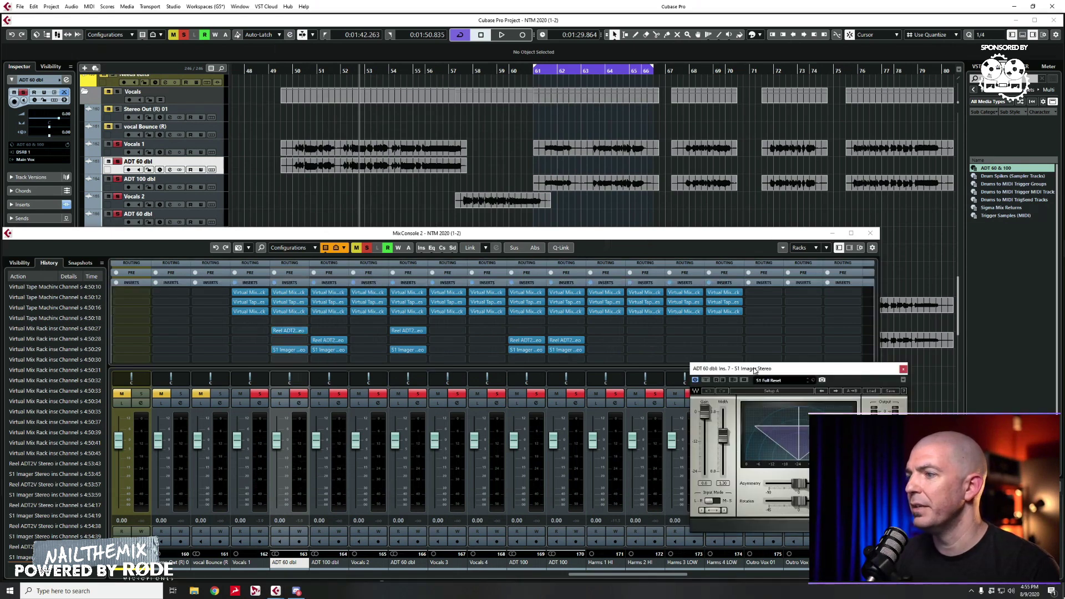
drag(754, 370, 535, 239)
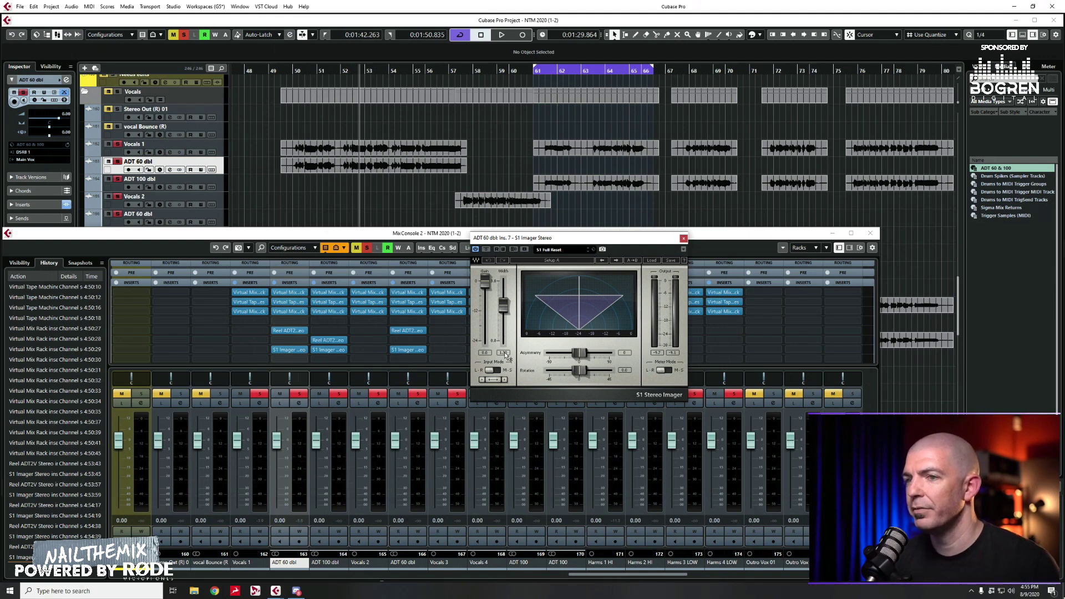
- Play the verse vocals briefly in the Project window, stop, and unmute the Harms 1 HI event ending near bar 57
key(F3)
key(space)
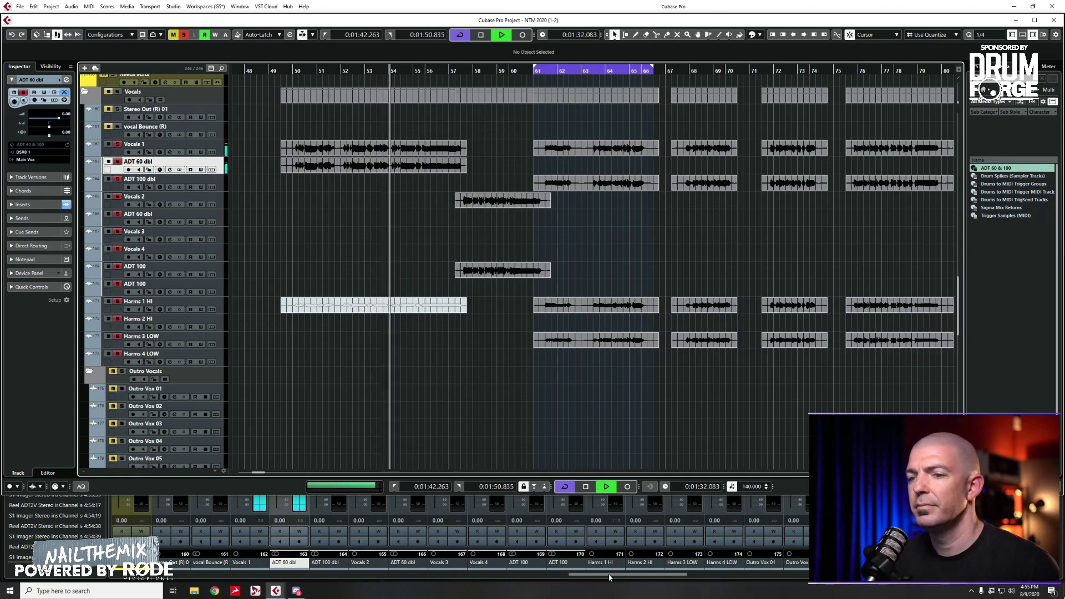
key(space)
right_click(366, 272)
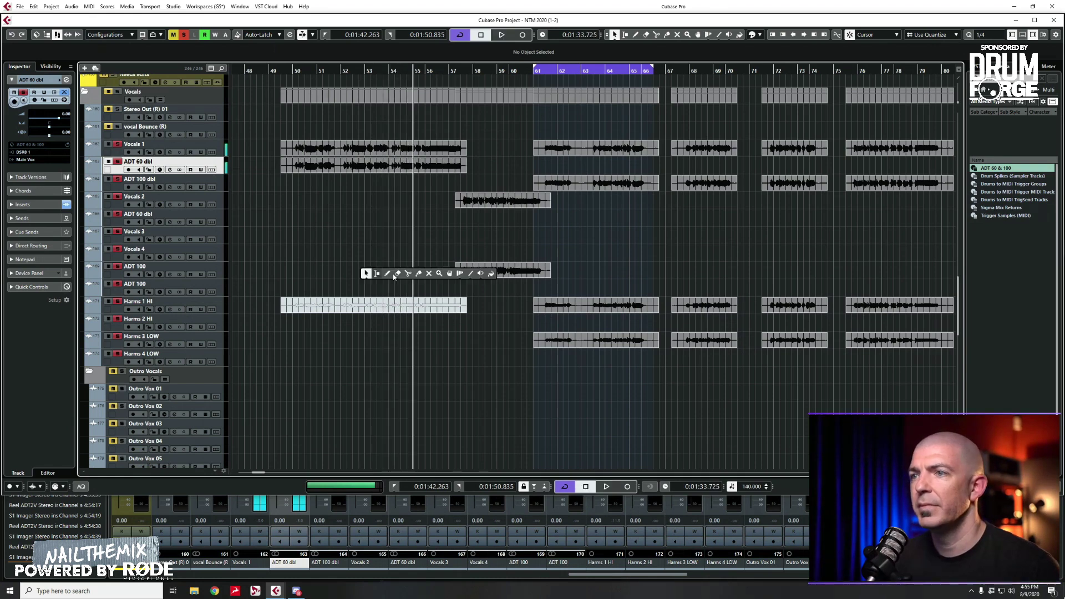
click(429, 274)
click(428, 305)
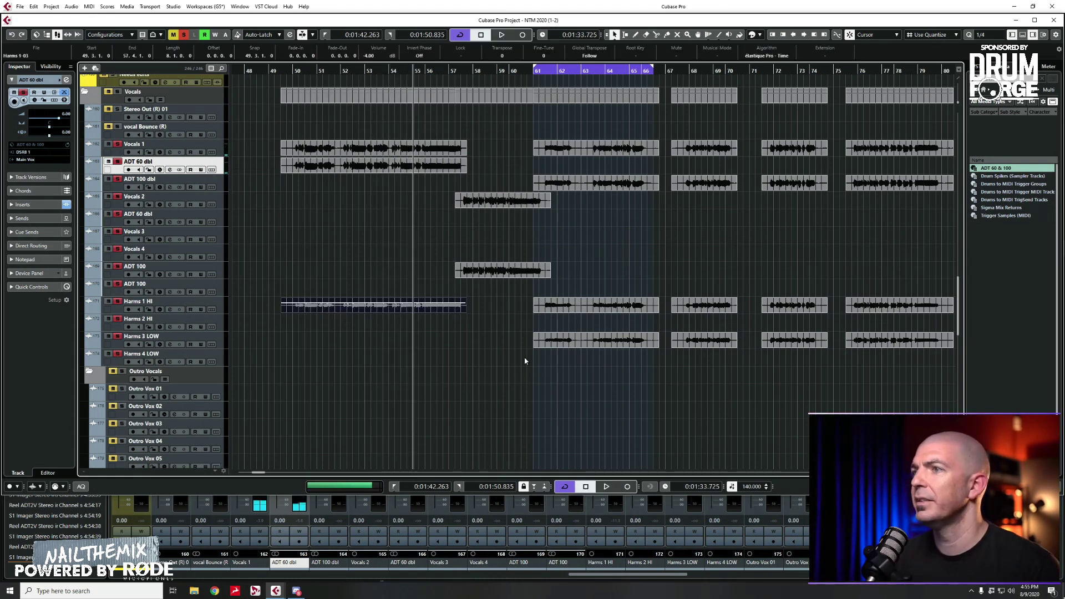
- Play the vocals and harmonies twice from around bar 61, clearing the event selection in between
key(KP_1)
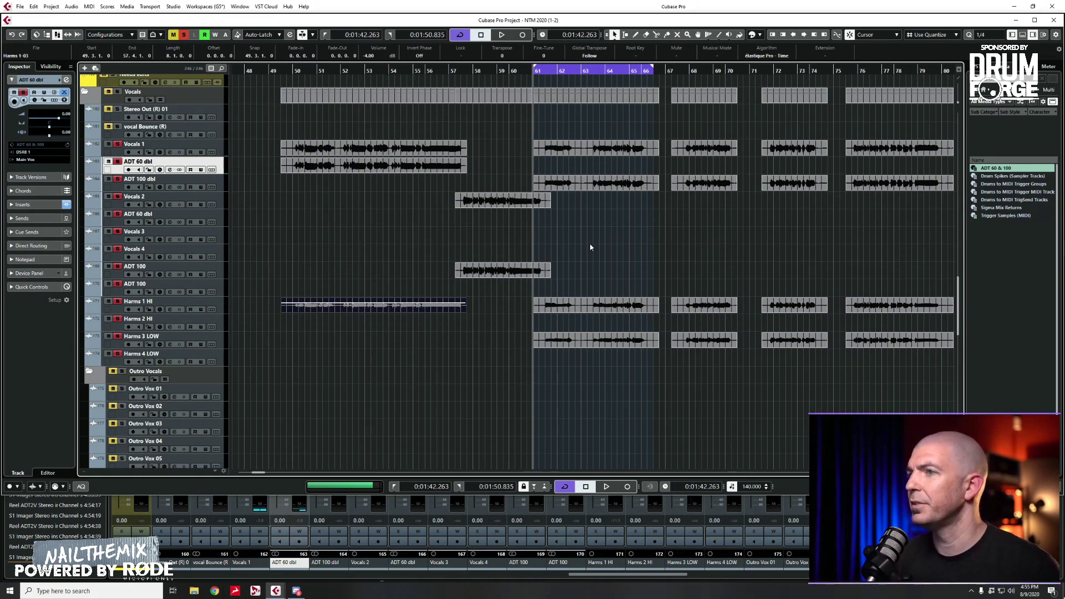
key(space)
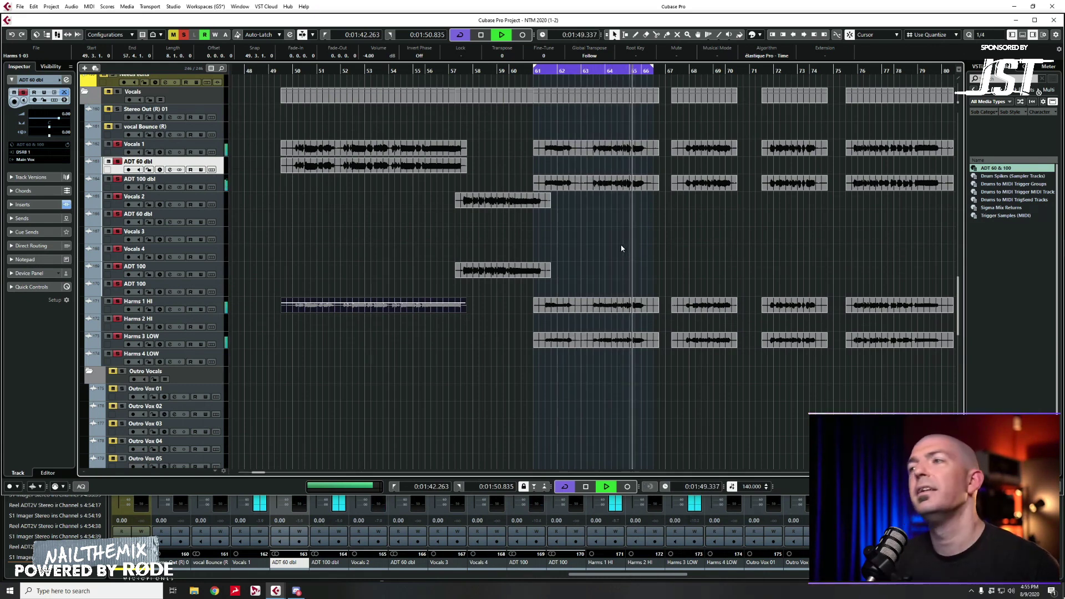
key(space)
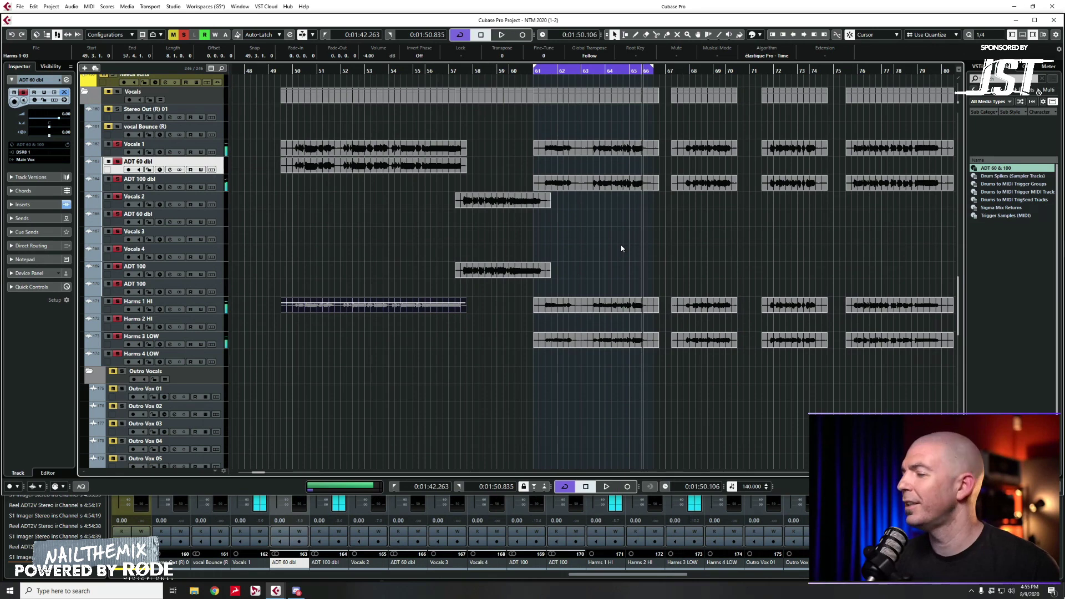
click(536, 234)
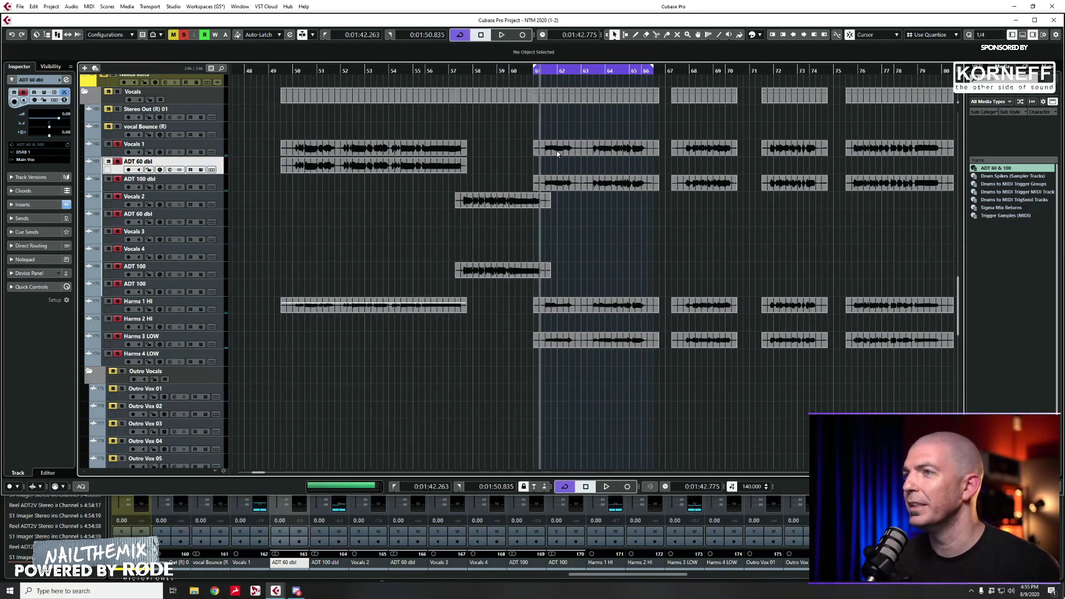
scroll(555, 178, right, 5)
key(space)
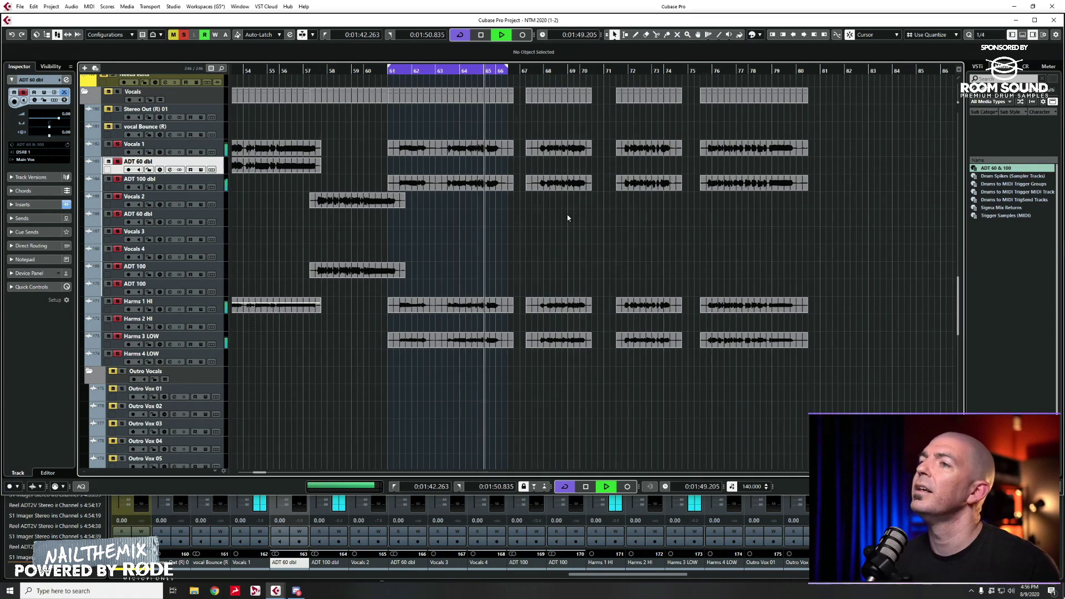
key(space)
- Show the group channels in the main MixConsole, play the section, and insert FabFilter Pro-Q 3 in the first slot of Main Vox
key(F3)
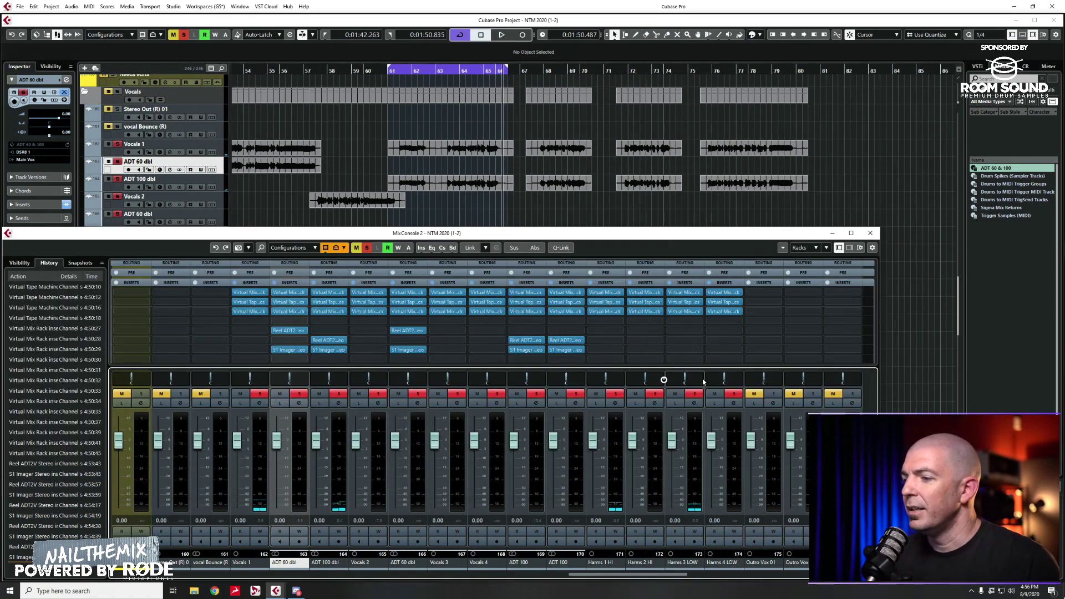
scroll(708, 580, right, 5)
scroll(553, 580, left, 5)
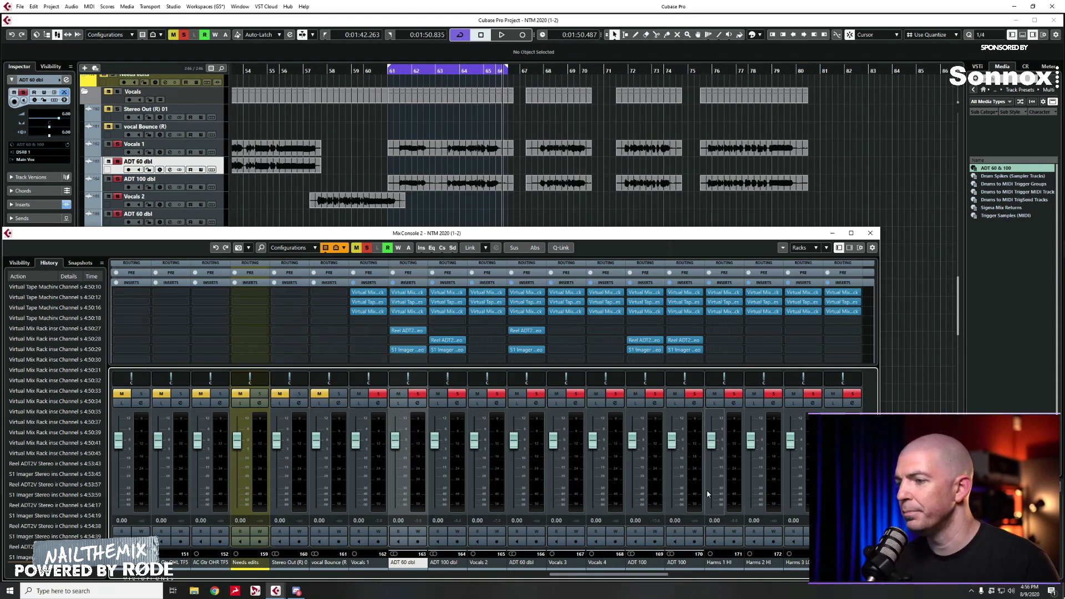
key(F3)
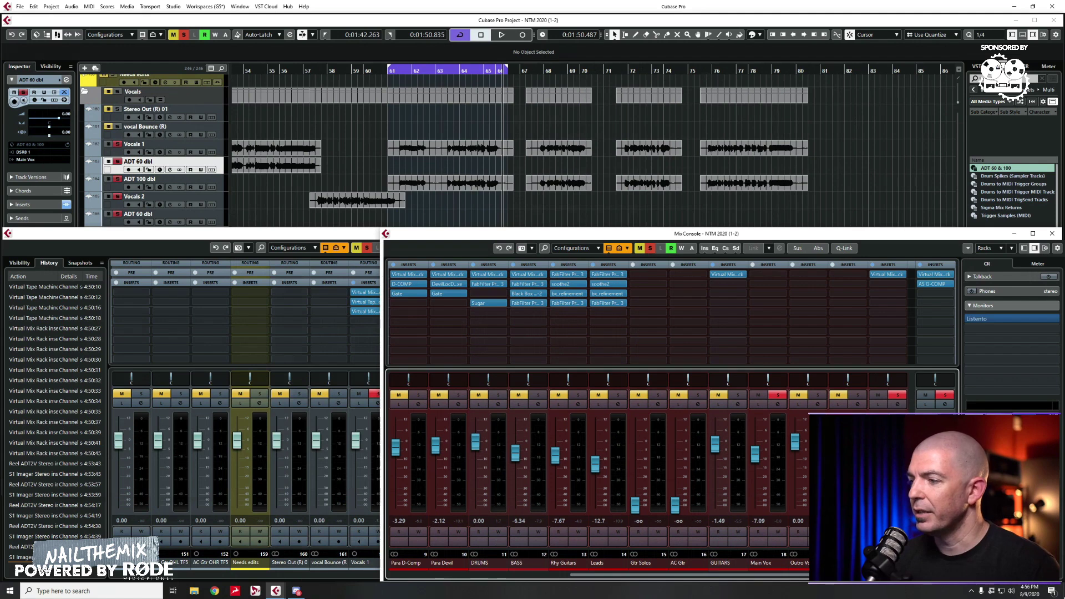
scroll(731, 424, right, 4)
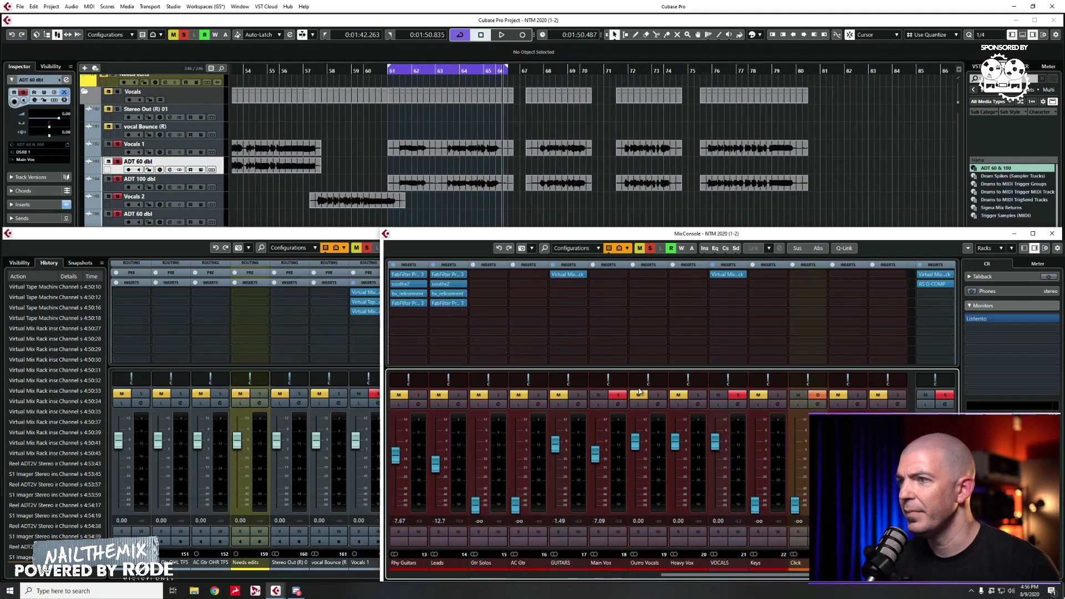
key(space)
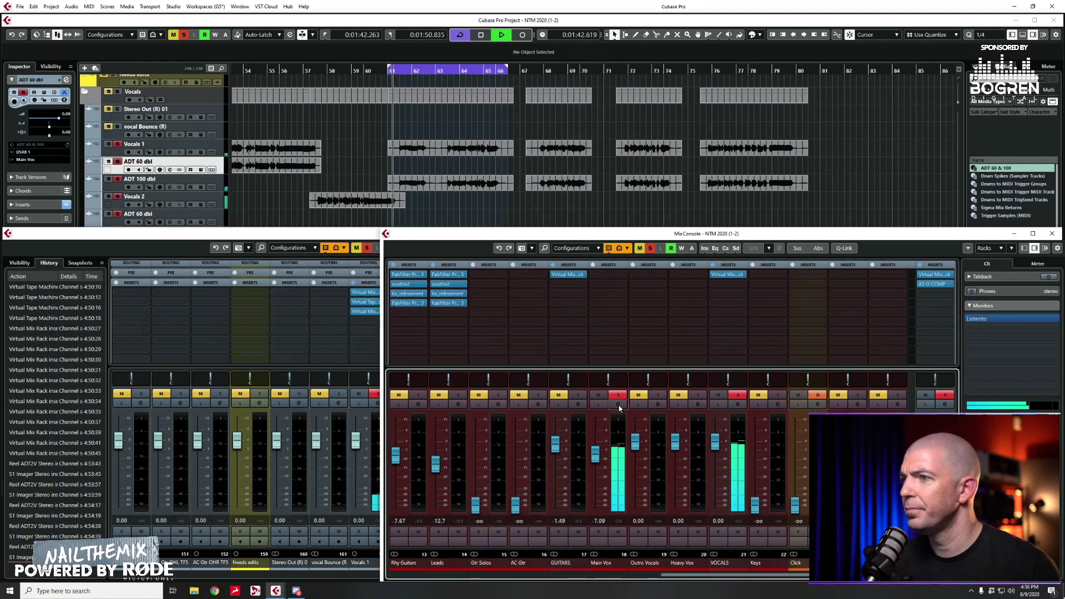
click(608, 274)
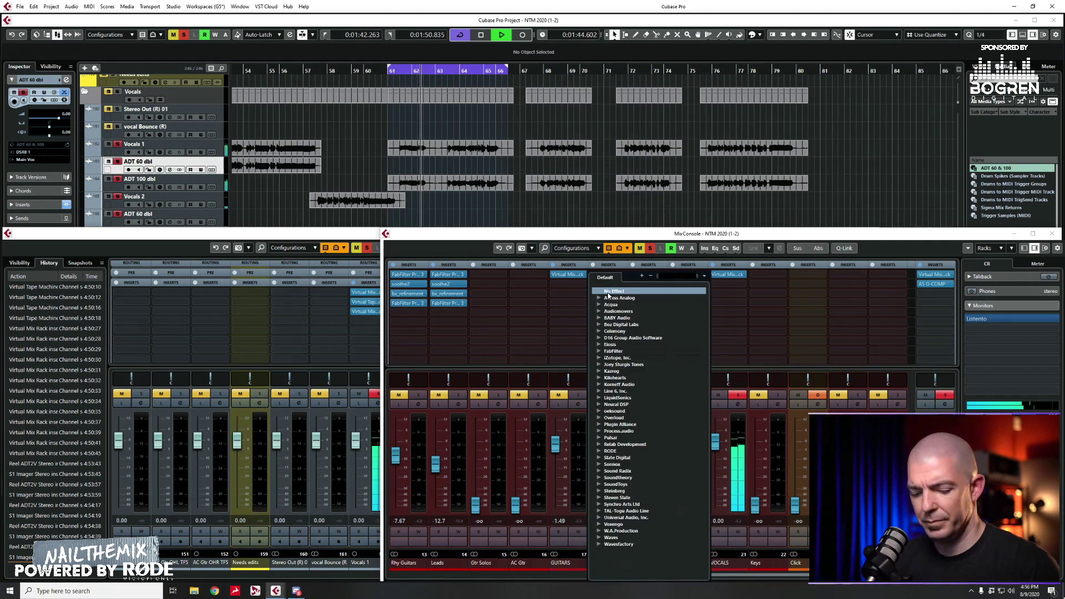
click(641, 275)
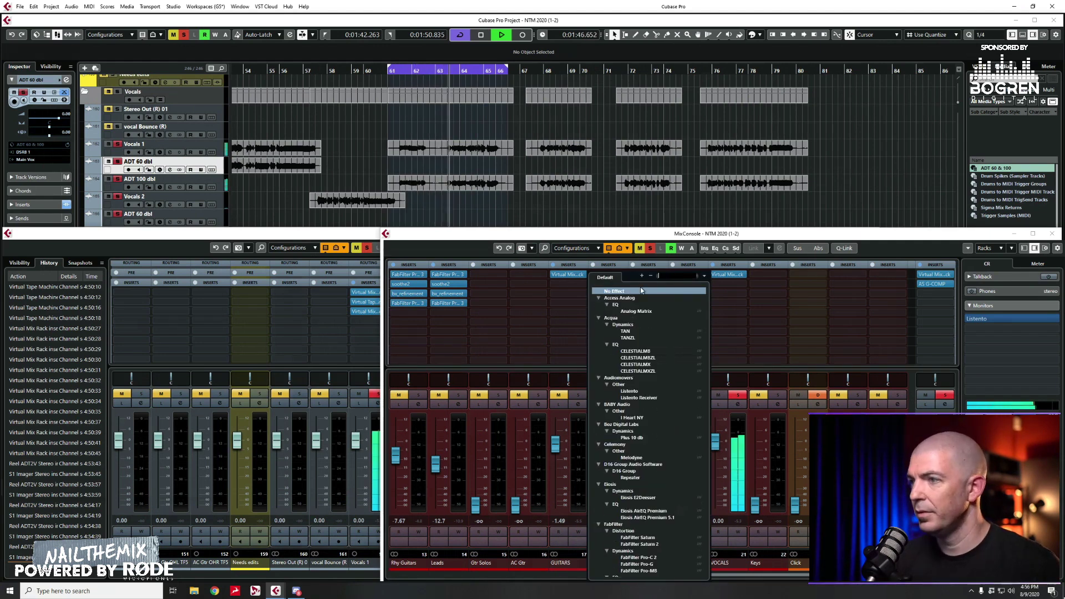
scroll(643, 404, down, 5)
click(643, 404)
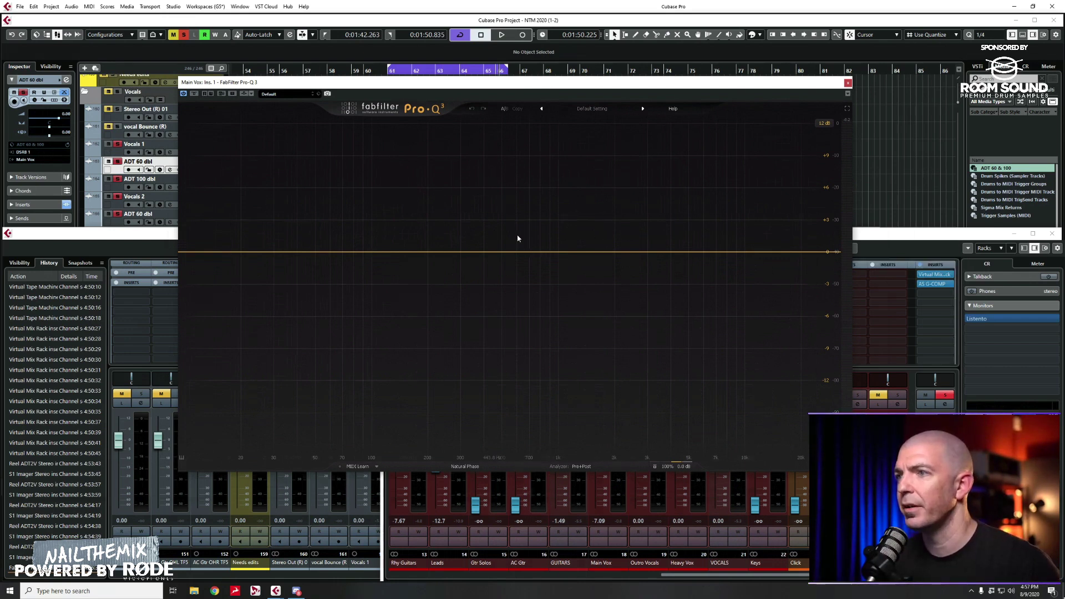
double_click(192, 278)
drag(186, 255, 284, 252)
right_click(284, 253)
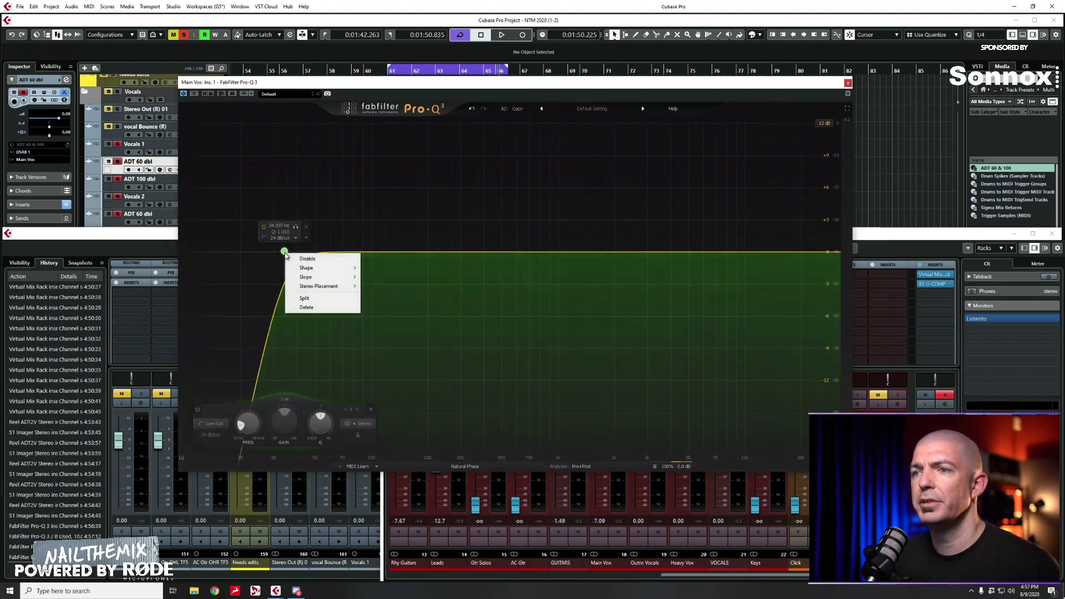
click(306, 307)
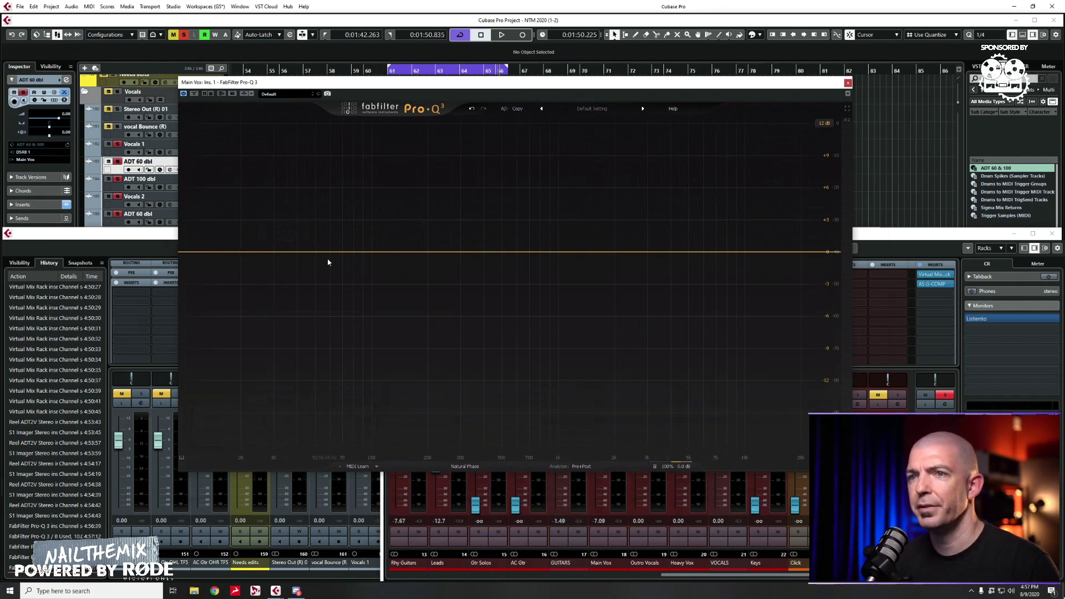
- Add a low cut at about 63 Hz with a 24 dB/oct slope to the Main Vox Pro-Q 3 and start playback
click(190, 253)
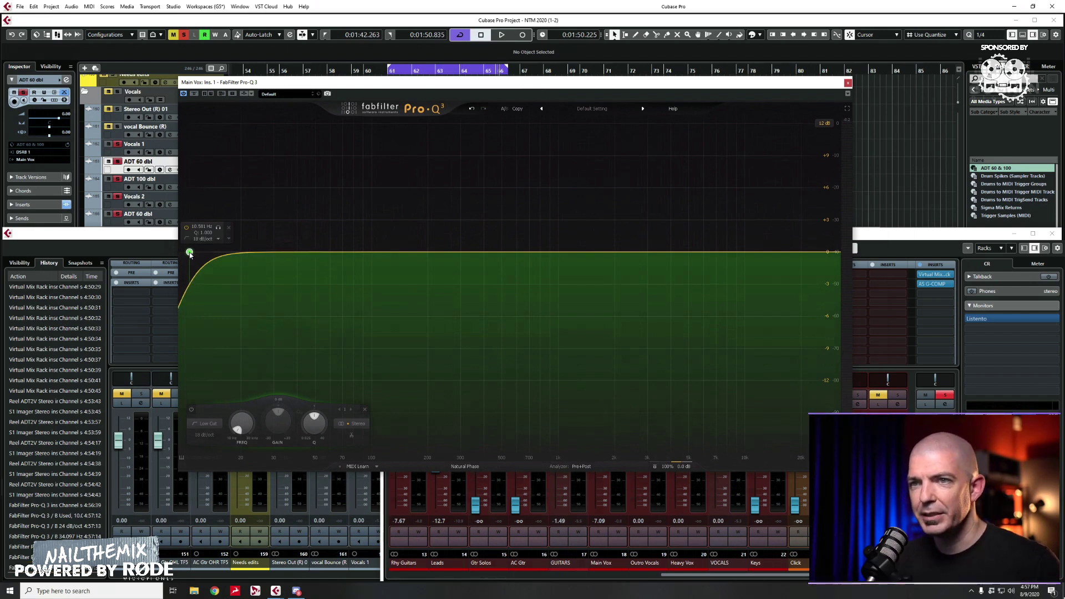
scroll(190, 253, up, 2)
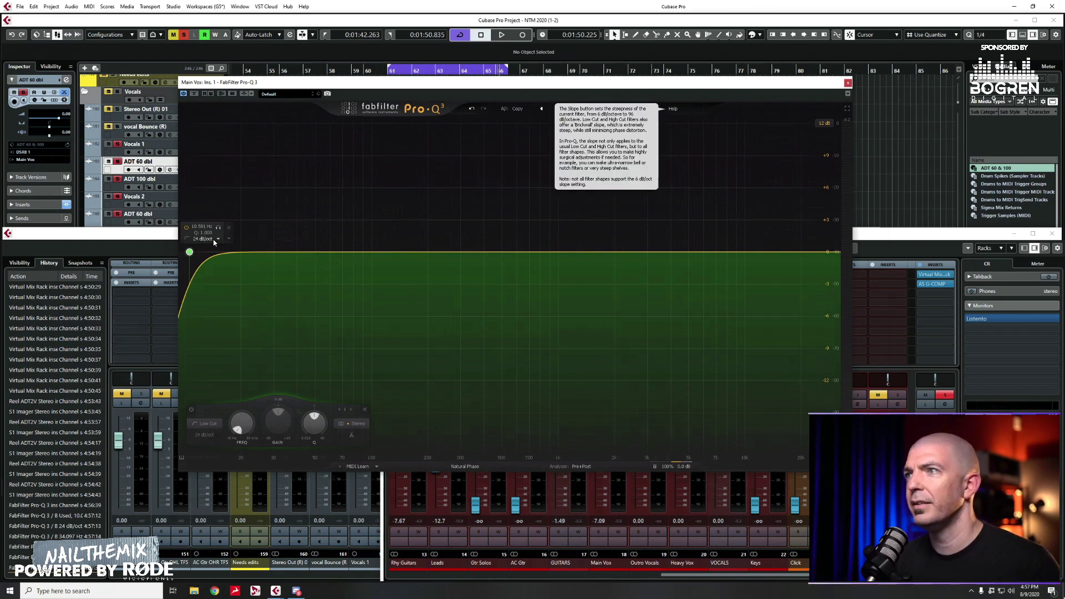
drag(190, 253, 255, 253)
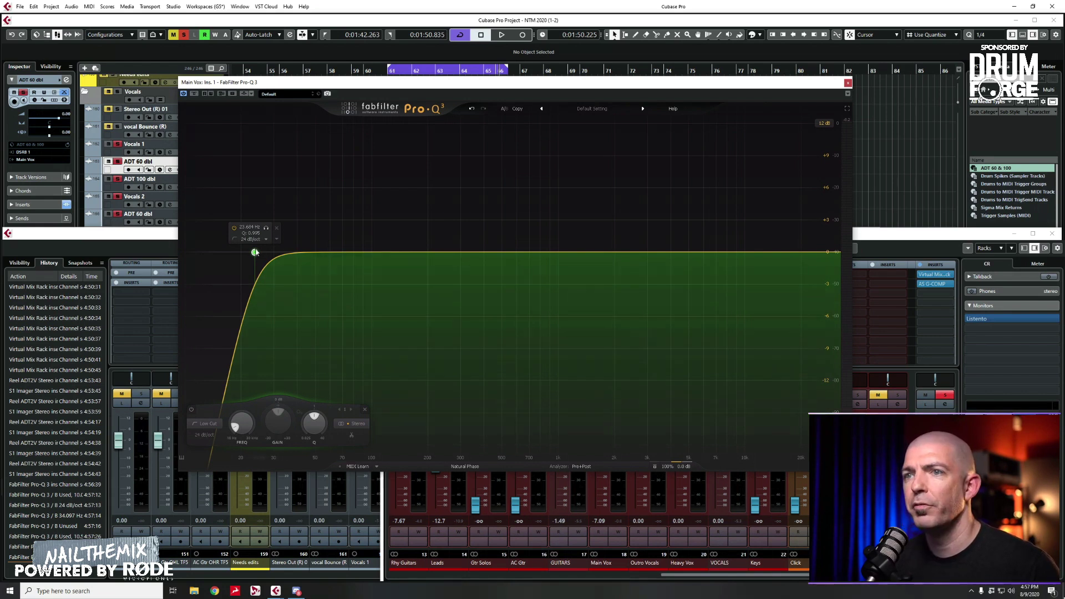
drag(255, 253, 334, 253)
key(space)
- Add a gentle dip around 6 kHz and a 24 dB/oct high cut at about 16.2 kHz to the Main Vox EQ
drag(570, 250, 706, 270)
click(820, 252)
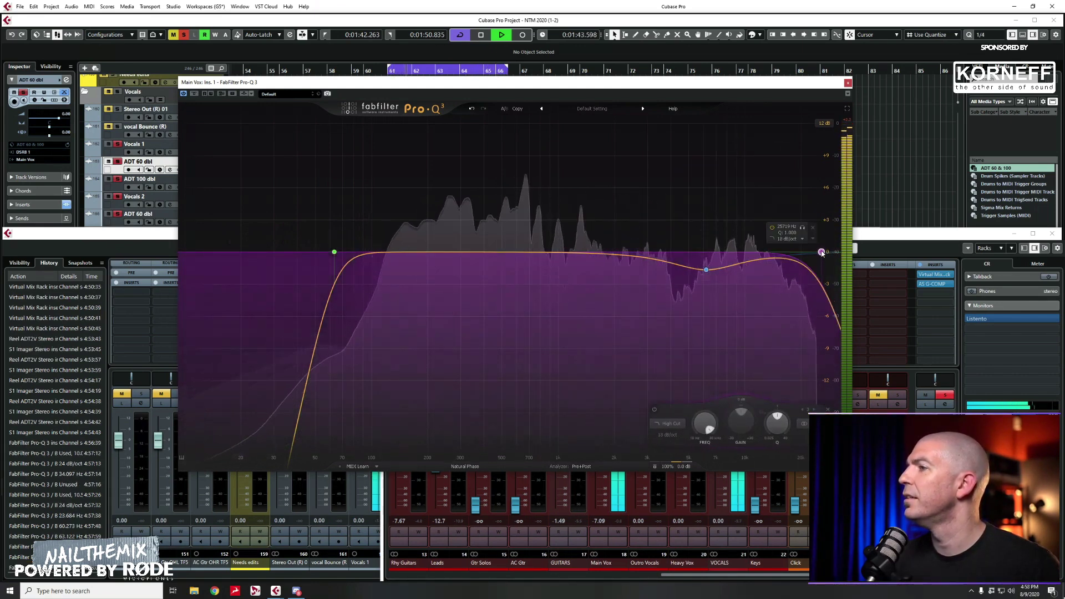
drag(812, 252, 784, 254)
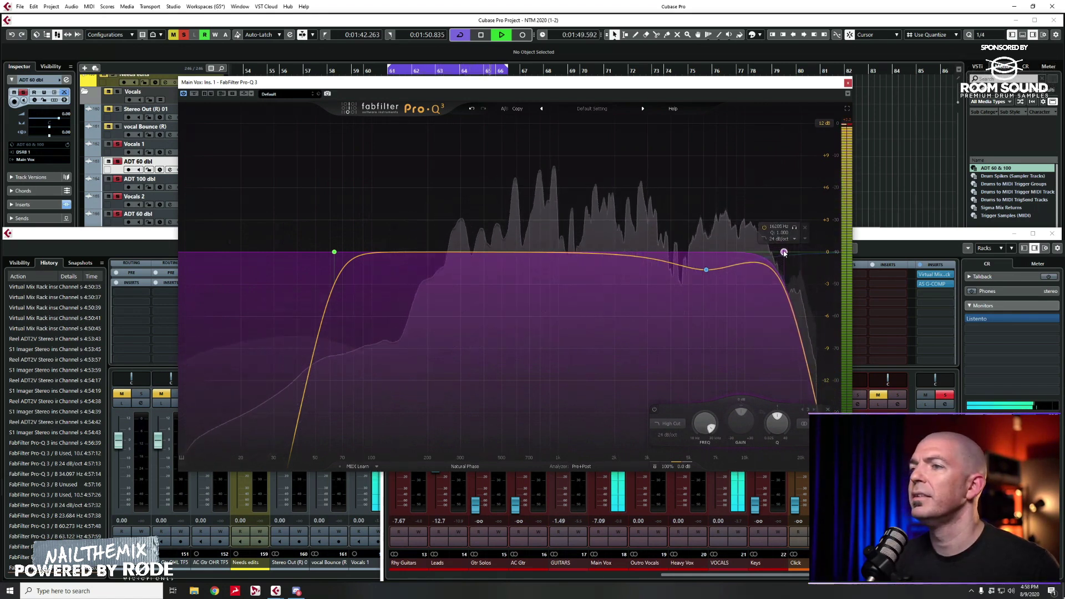
- Add a wide bell cut of -2.60 dB at about 430 Hz with a Q of 0.642, close Pro-Q 3, and stop playback
drag(511, 252, 490, 279)
scroll(469, 271, down, 3)
scroll(523, 277, up, 3)
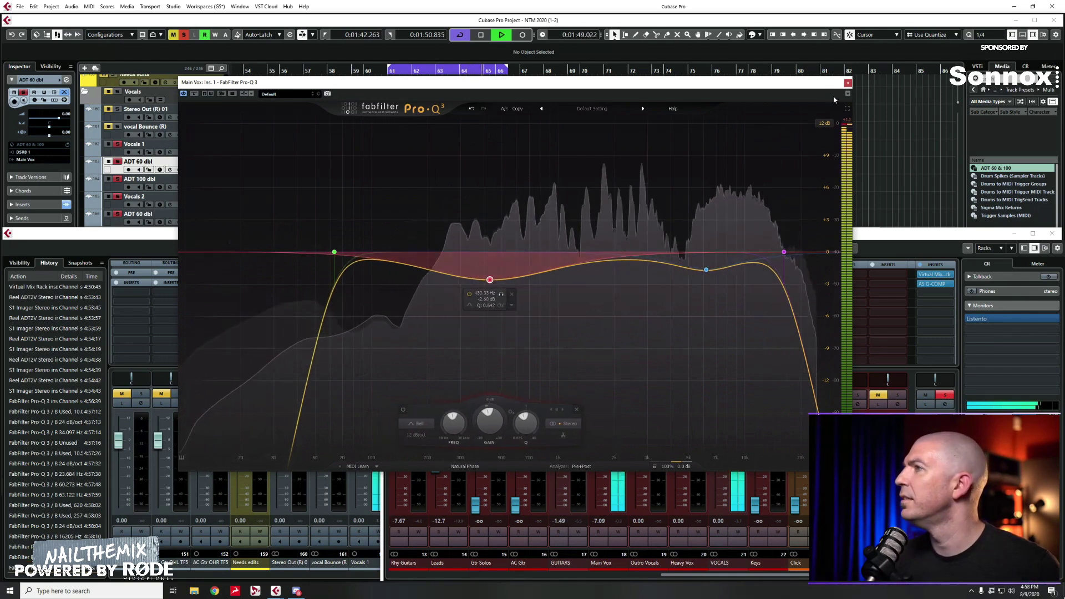
click(847, 83)
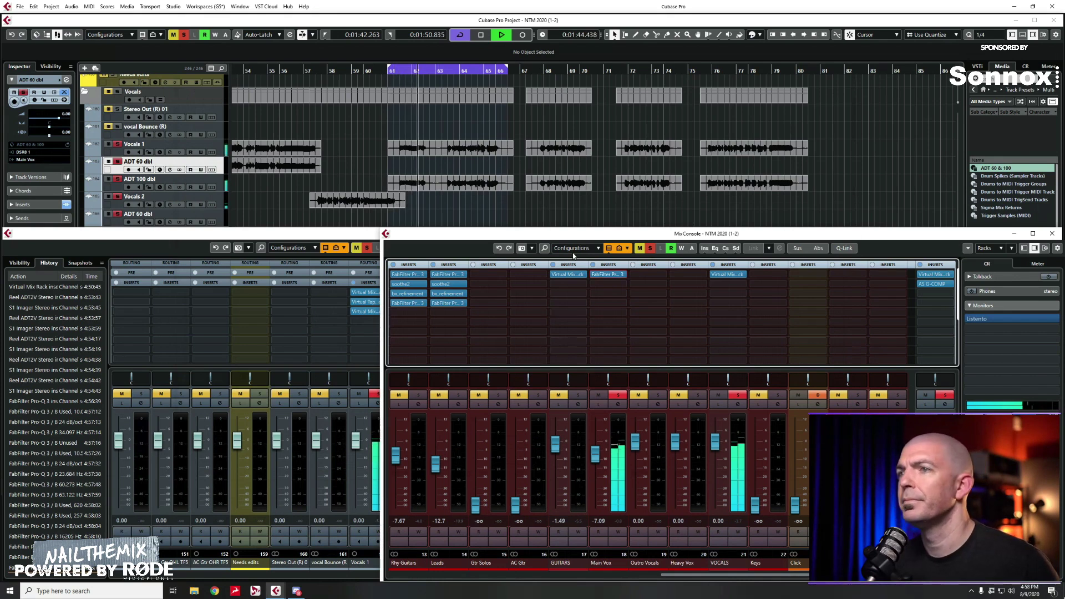
key(space)
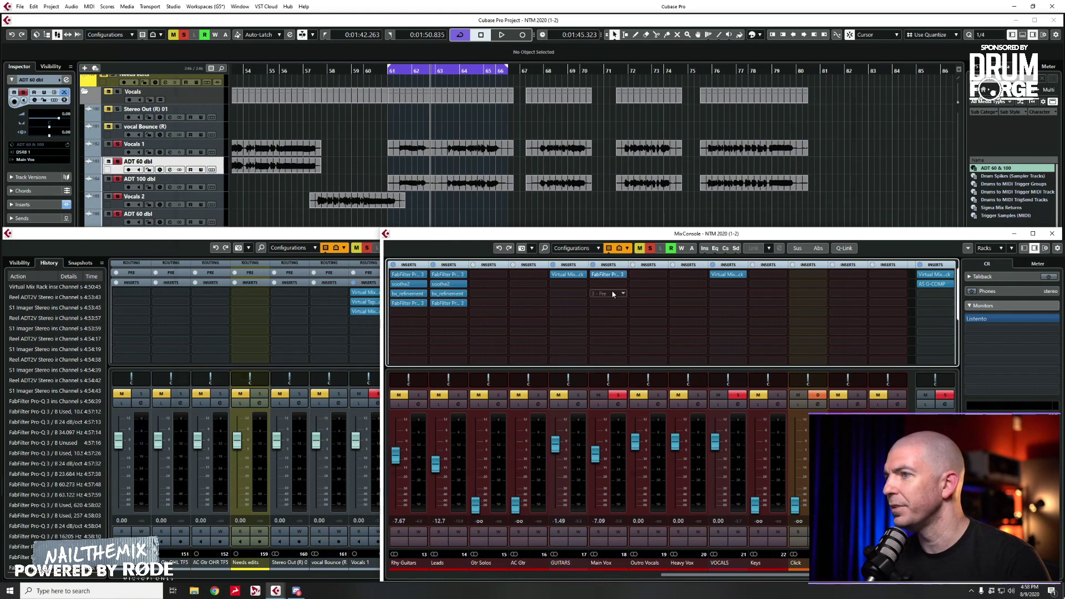
- Open the Main Vox channel settings and add an active send to Vocal Verb at -14.0 dB
click(619, 406)
click(733, 182)
click(711, 189)
scroll(710, 185, down, 10)
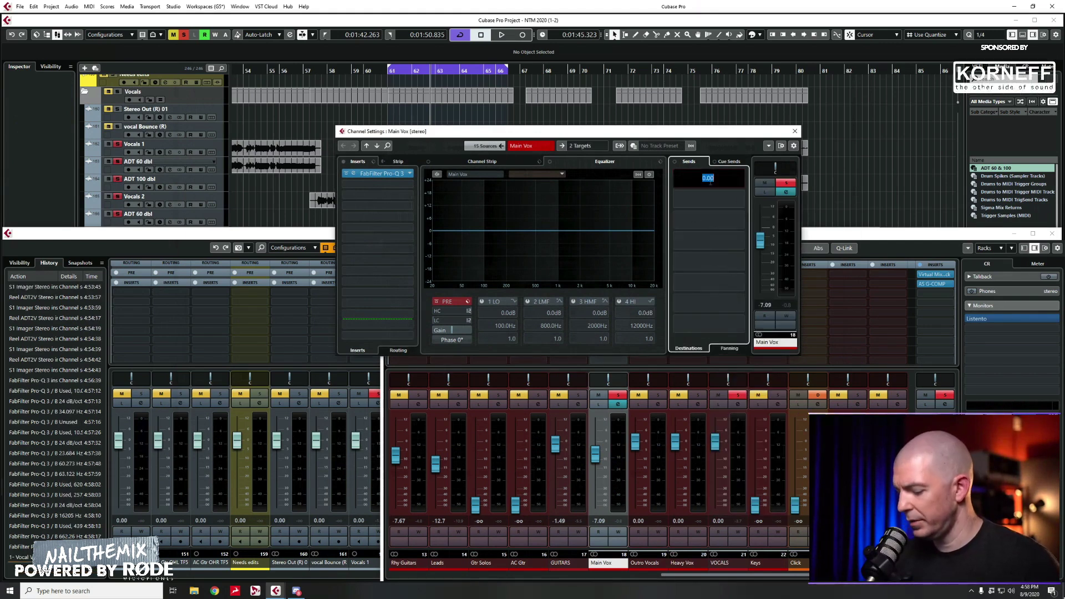
click(676, 174)
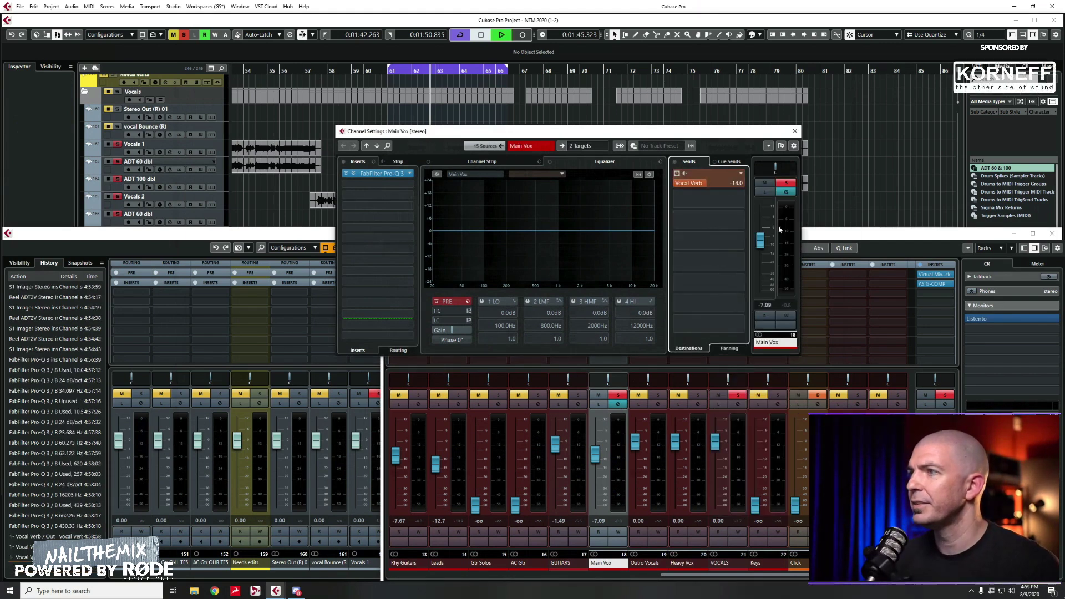
- Start playback, clear all channel solos to hear the full mix, and return to the Project window
key(space)
click(620, 397)
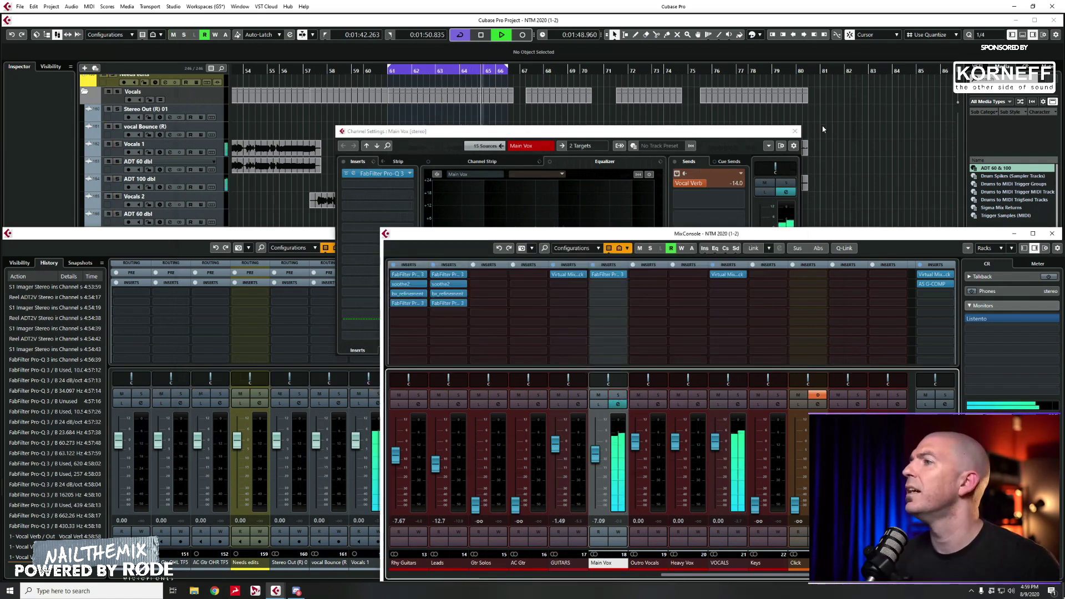
click(627, 126)
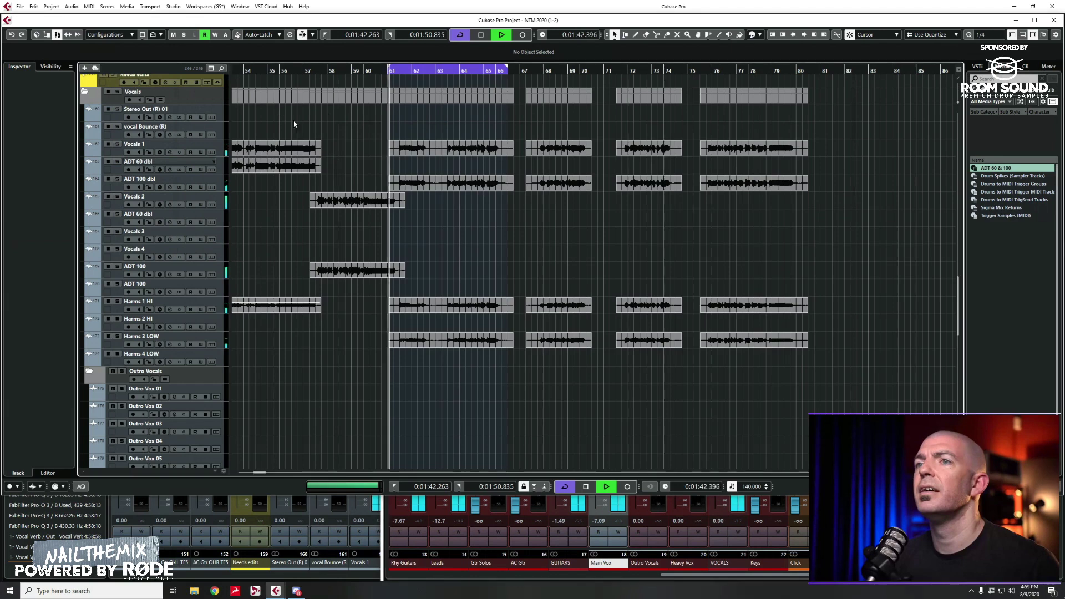
click(627, 125)
- Set the cycle range over the vocals from about bar 71 to bar 80, from 1:58.120 to 2:12.692
key(g)
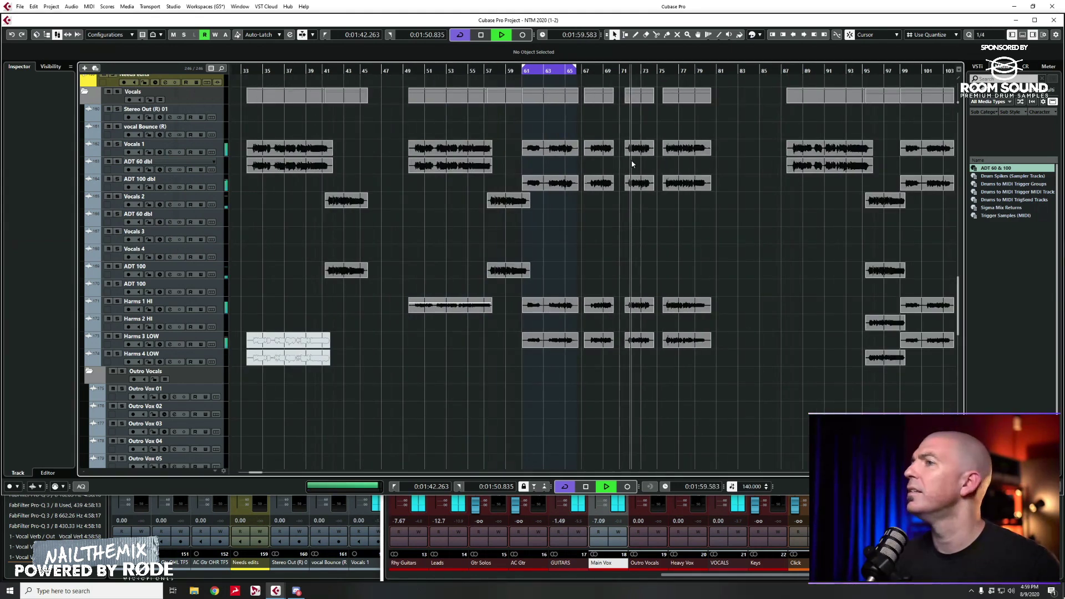
key(h)
key(h)
key(h)
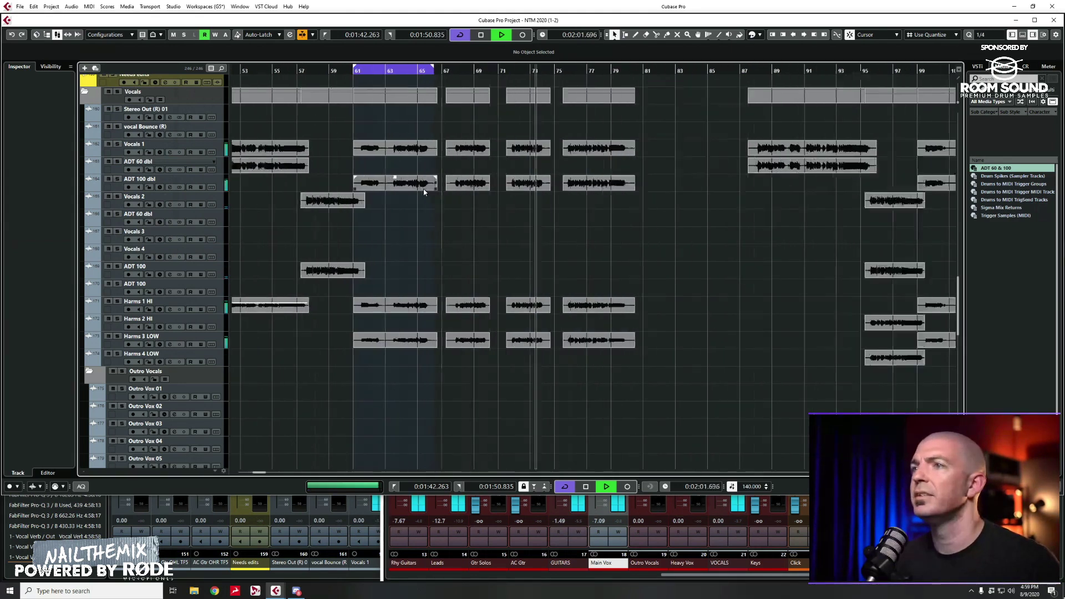
drag(525, 71, 686, 71)
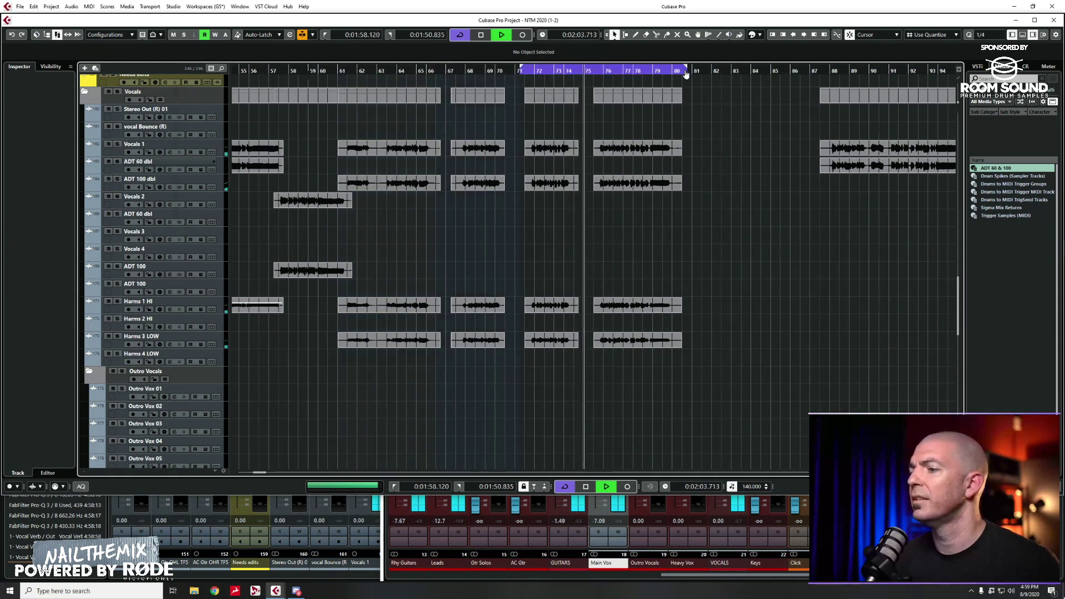
- Lower the Main Vox group fader to -10.5 dB in the MixConsole and show the whole arrangement in the Project window
key(F3)
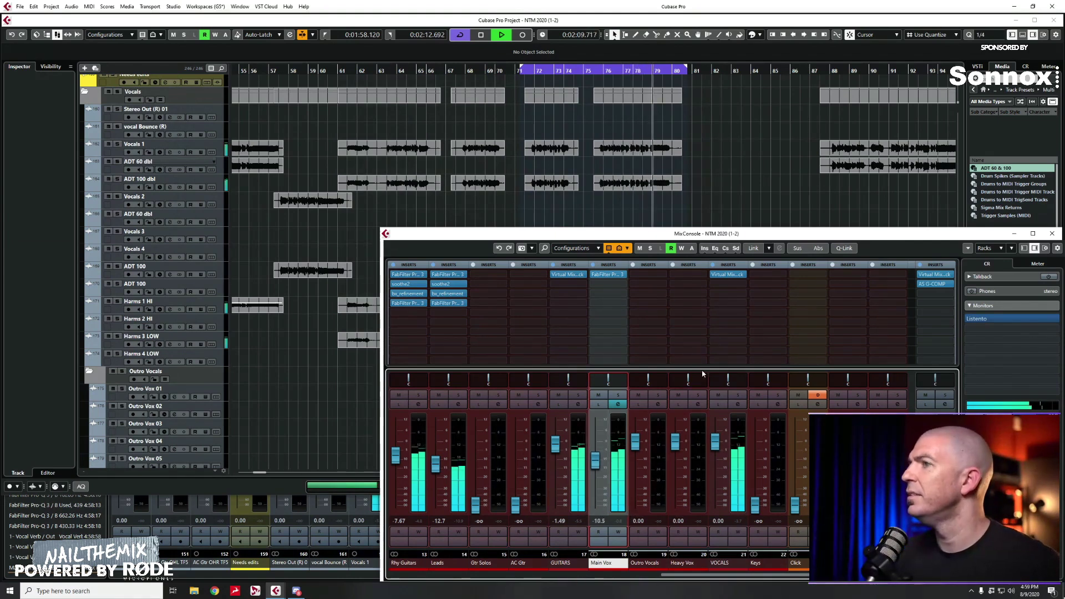
key(shift+f)
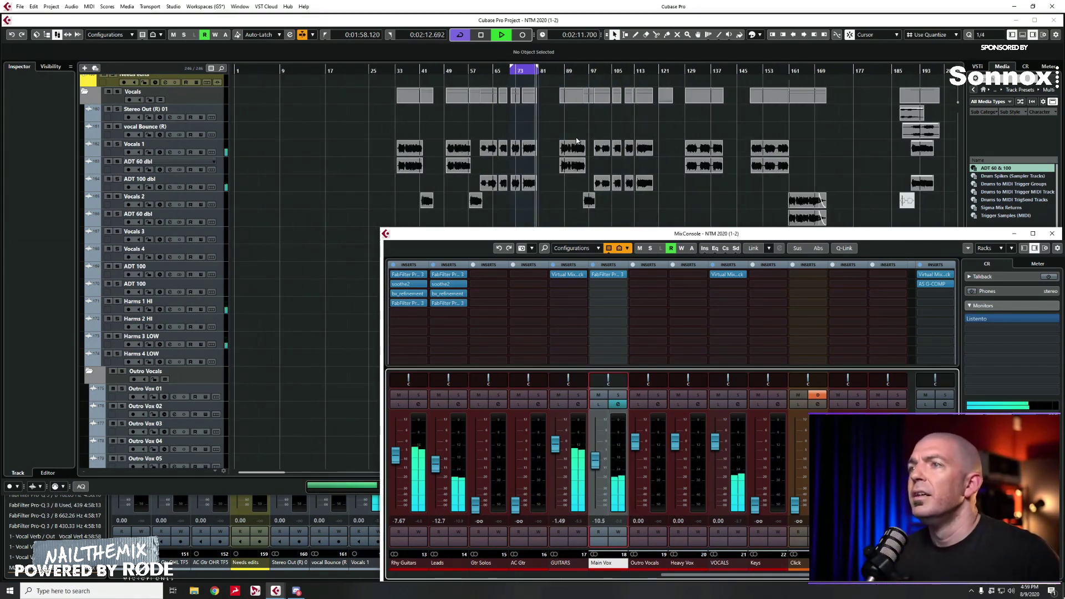
- Move playback to the vocals near bar 49 in the Project window and set the cycle range from 1:24.263 to 1:37.549
key(F3)
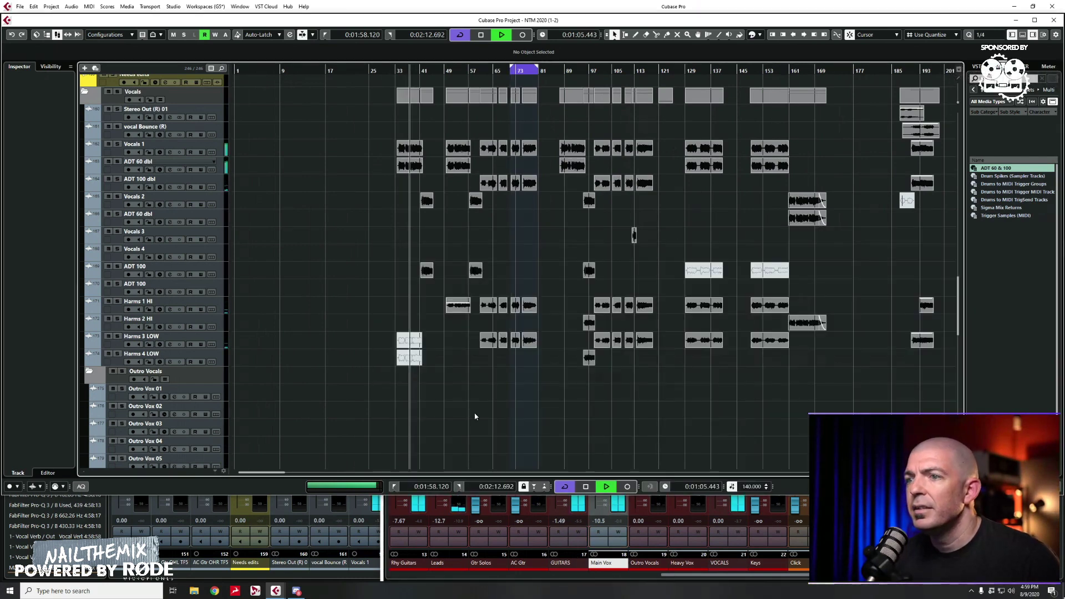
scroll(406, 274, up, 4)
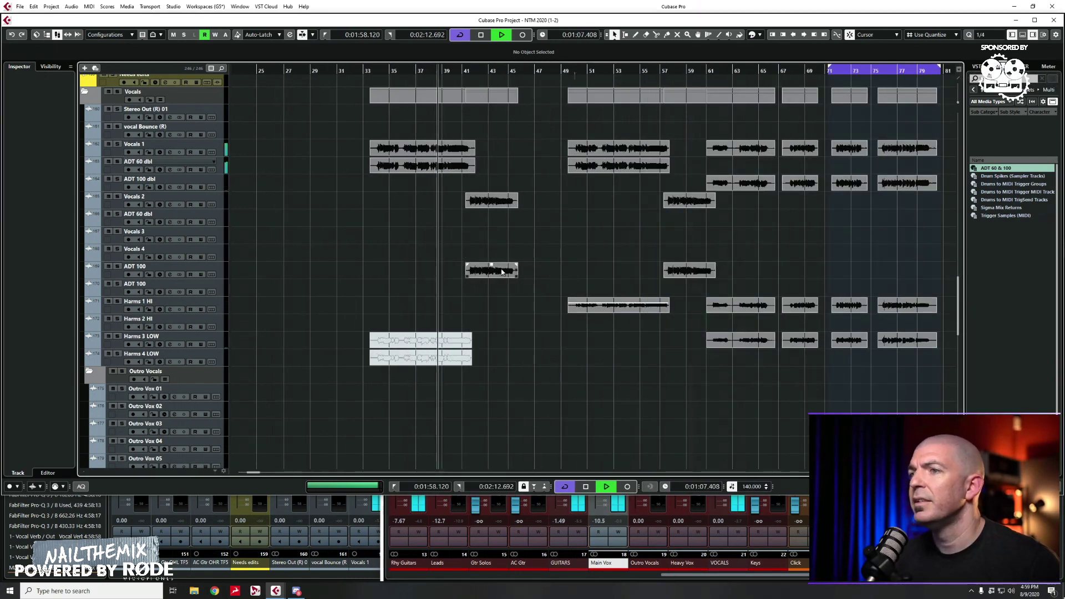
scroll(503, 270, down, 1)
scroll(502, 272, down, 2)
click(537, 275)
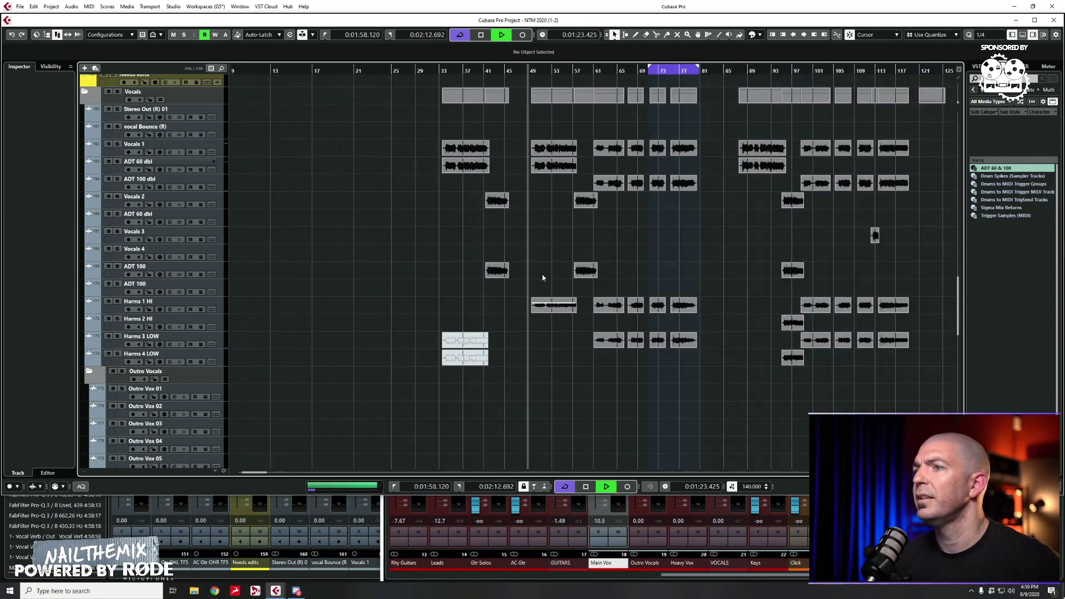
scroll(543, 276, up, 3)
scroll(543, 276, up, 2)
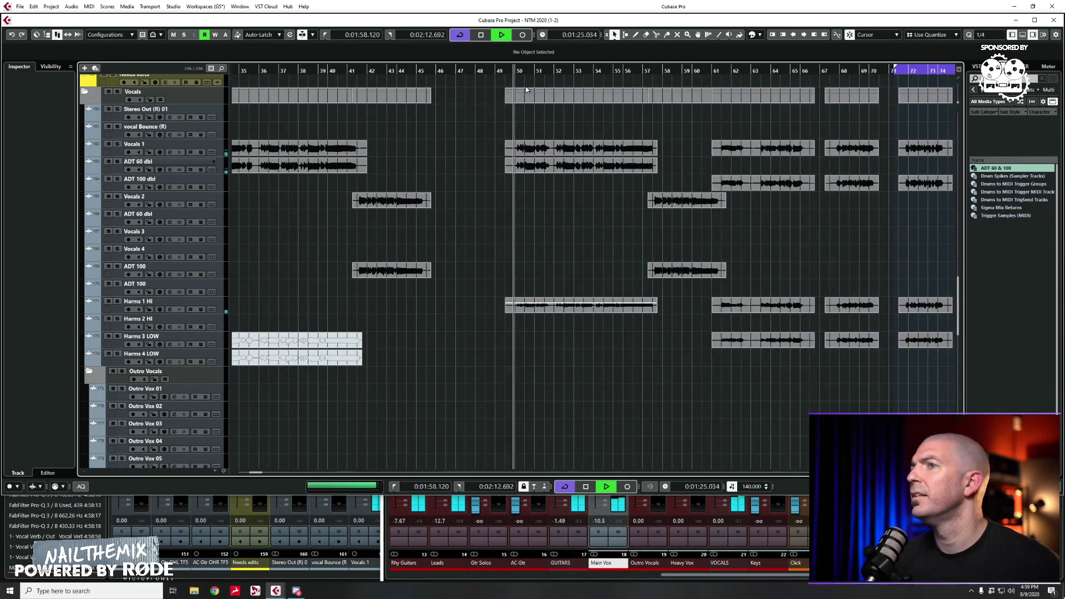
drag(505, 71, 657, 72)
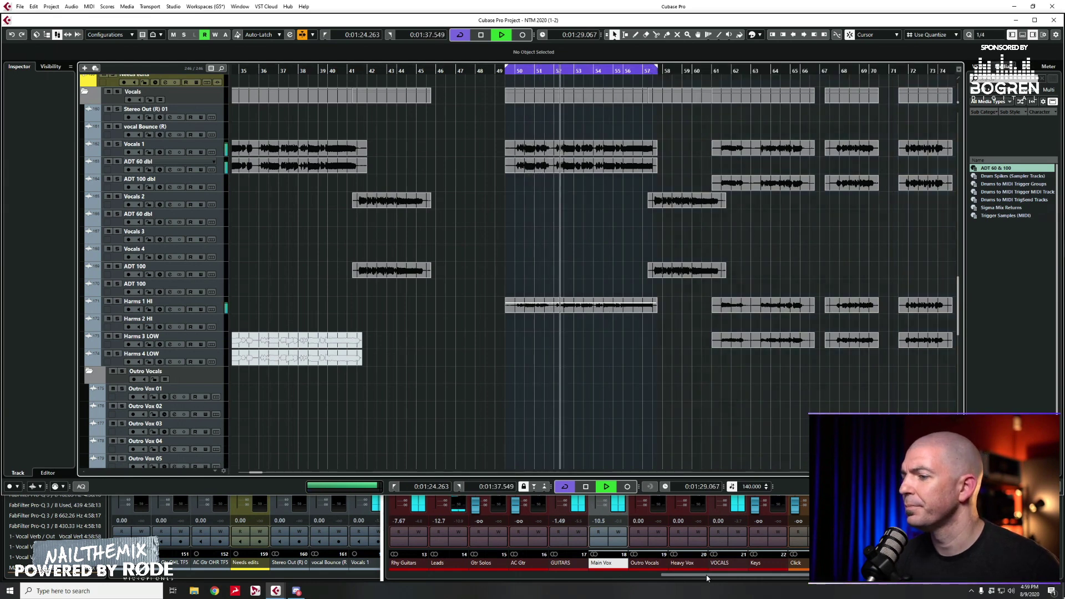
- Add a bell cut of about -2 dB near 2027 Hz to the FabFilter Pro-Q 3 on Main Vox
key(F3)
click(607, 274)
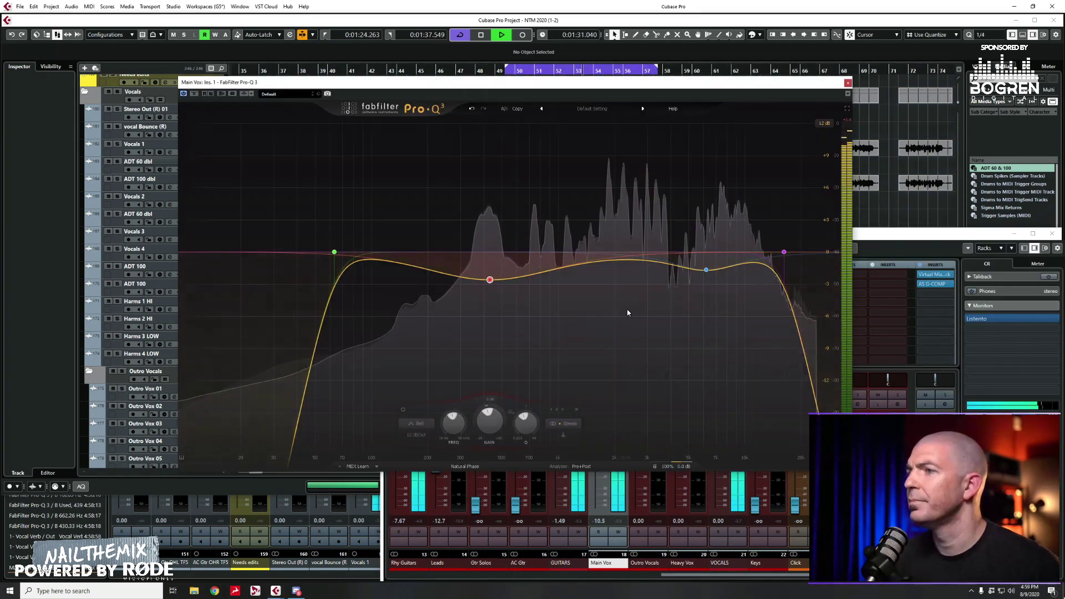
mouse_move(620, 255)
mouse_down()
mouse_move(601, 136)
mouse_move(618, 262)
mouse_move(633, 279)
mouse_move(616, 276)
mouse_up()
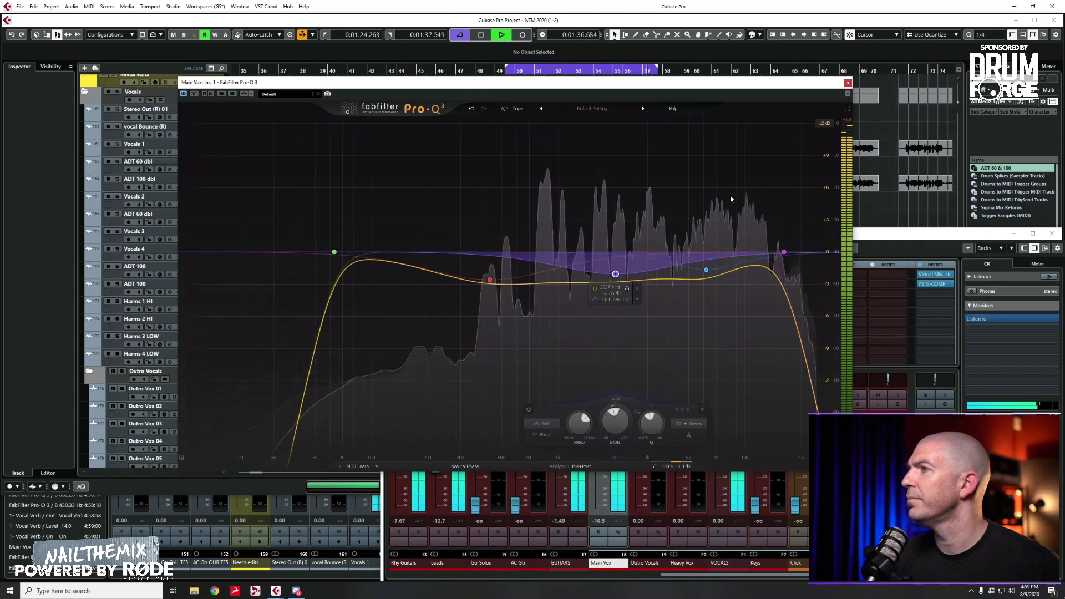
click(847, 82)
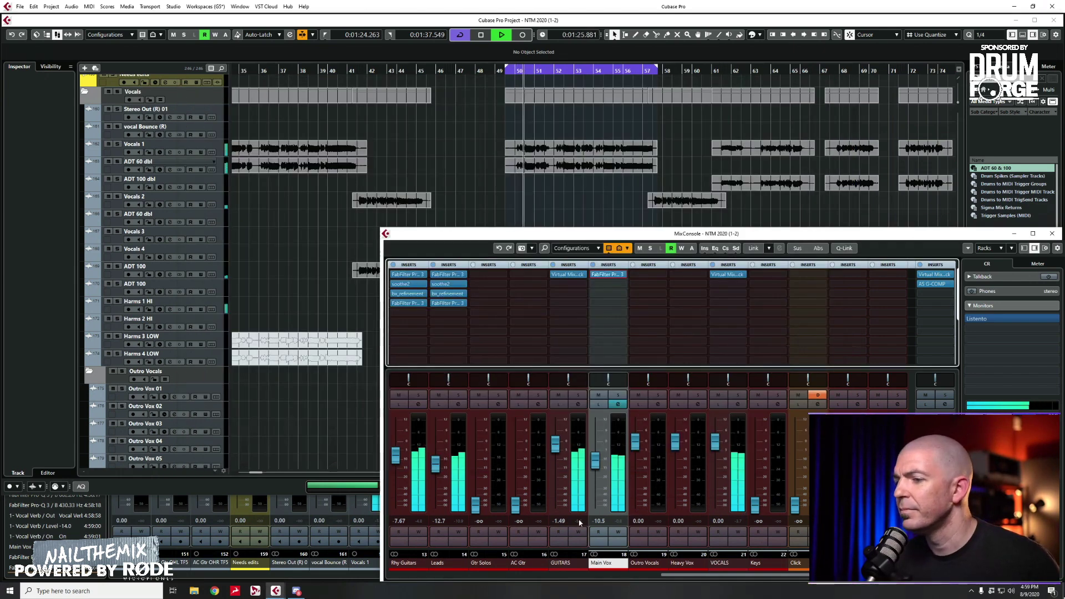
- Move playback to the vocals near bar 88 in the Project window and set the cycle range from 2:23.406 to 2:39.263
key(F3)
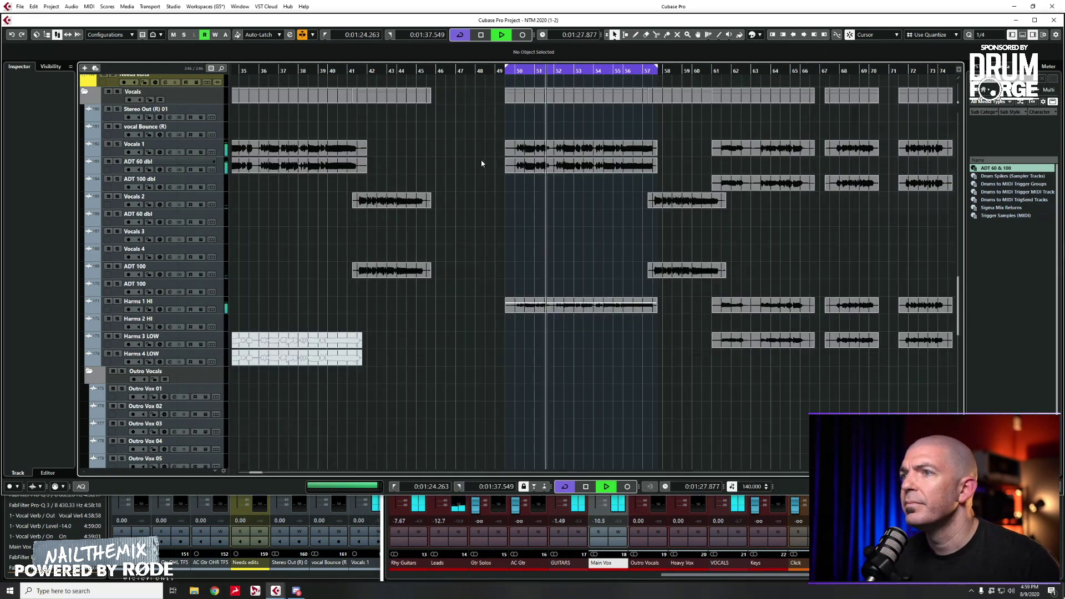
click(482, 207)
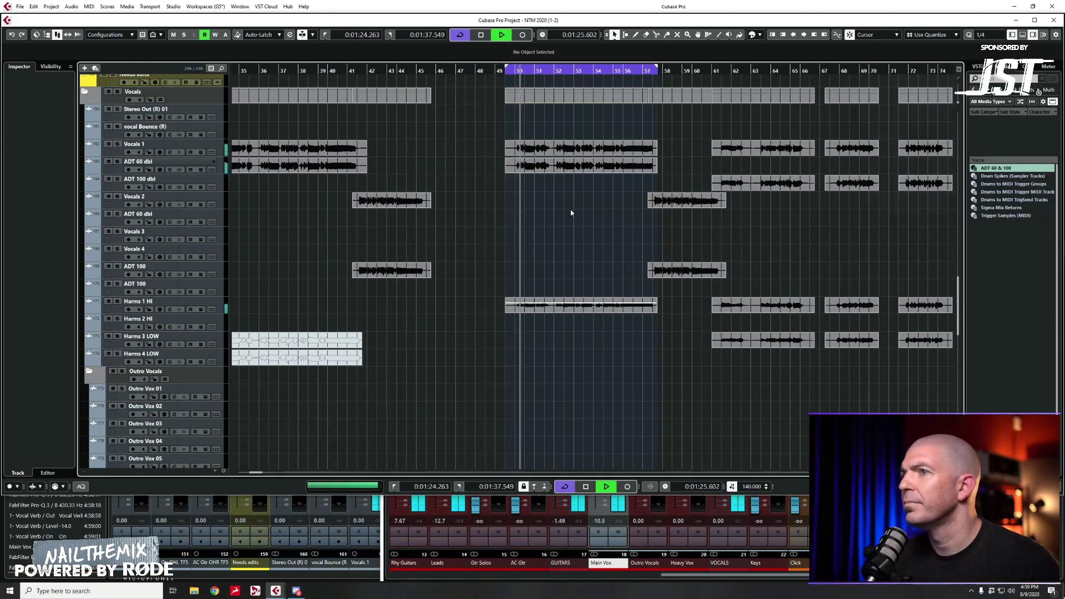
scroll(560, 224, up, 3)
scroll(564, 221, up, 3)
scroll(546, 296, right, 4)
scroll(546, 296, down, 3)
key(g)
key(g)
key(g)
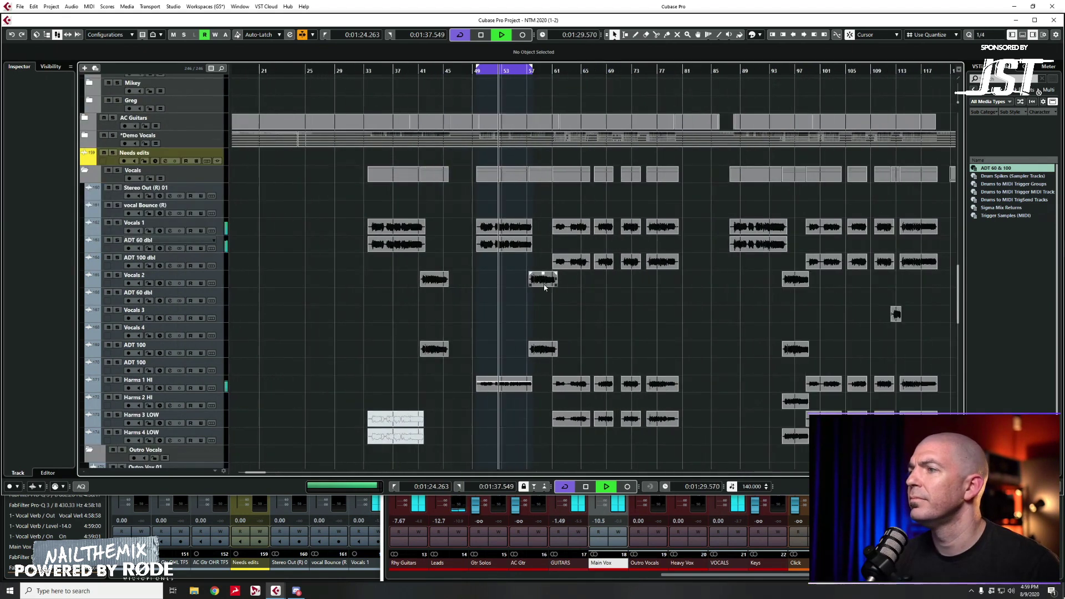
click(659, 207)
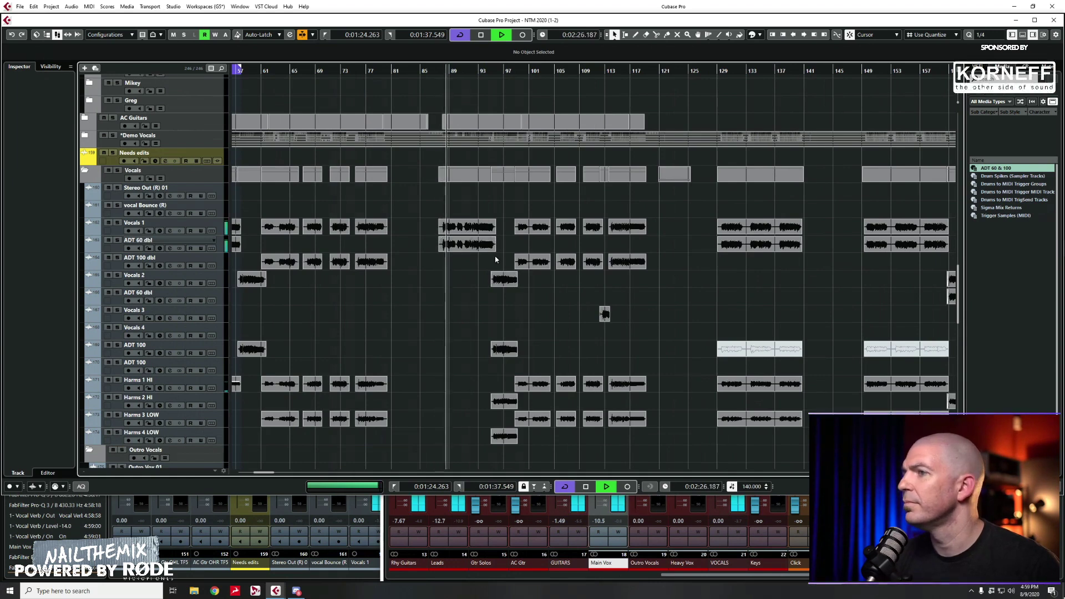
key(h)
key(h)
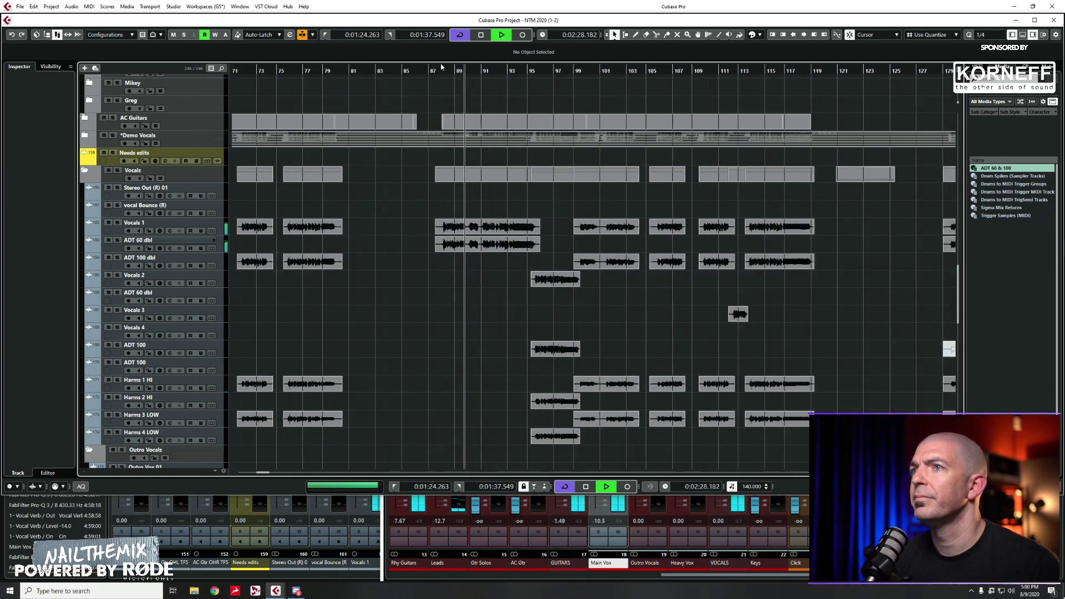
drag(430, 70, 549, 70)
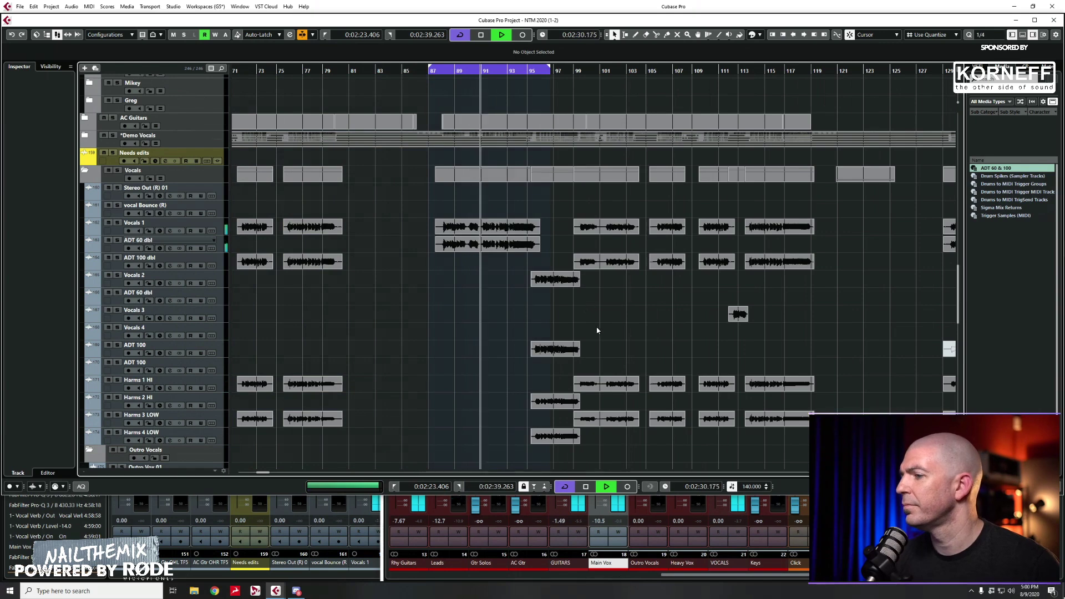
- Shift the Main Vox Pro-Q 3 bells to about 1618 Hz for the mid cut, 260 Hz for the low cut and 6533 Hz for the high cut
key(F3)
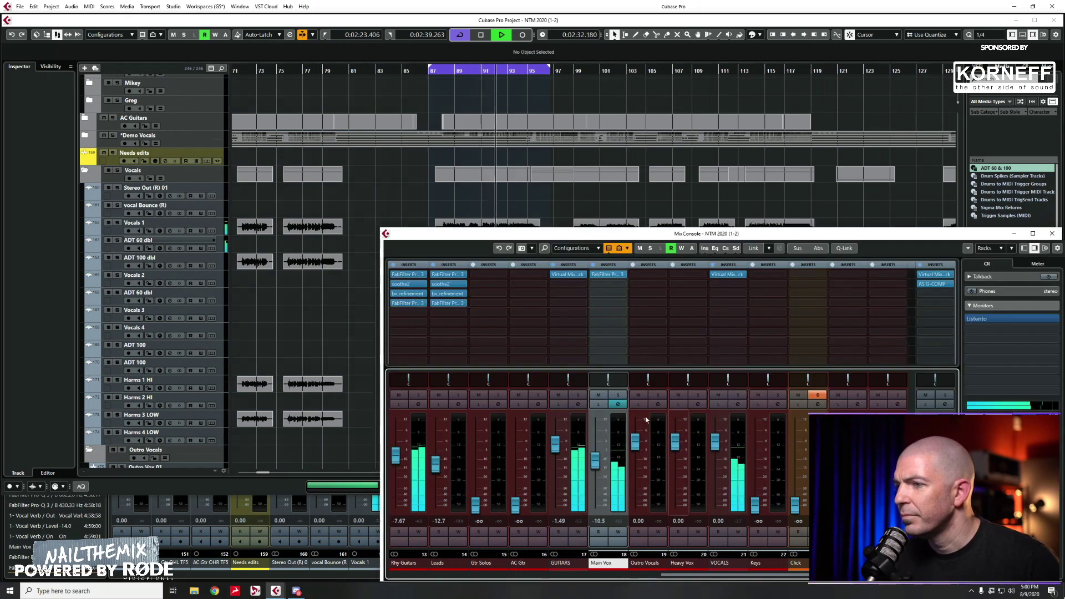
click(607, 274)
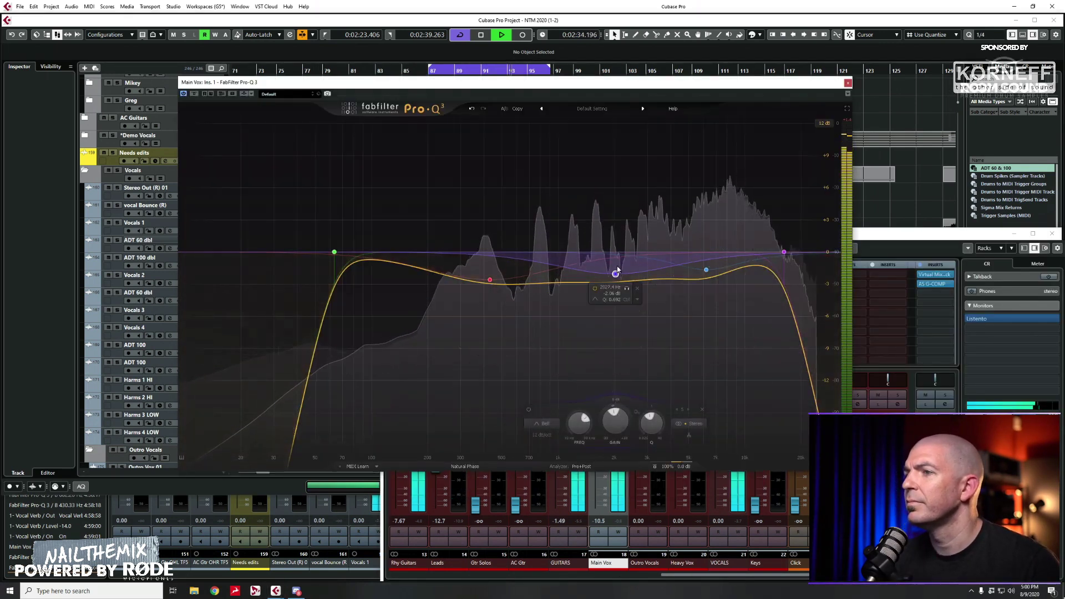
mouse_move(616, 275)
mouse_down()
mouse_move(551, 305)
mouse_move(597, 277)
mouse_up()
drag(490, 280, 449, 281)
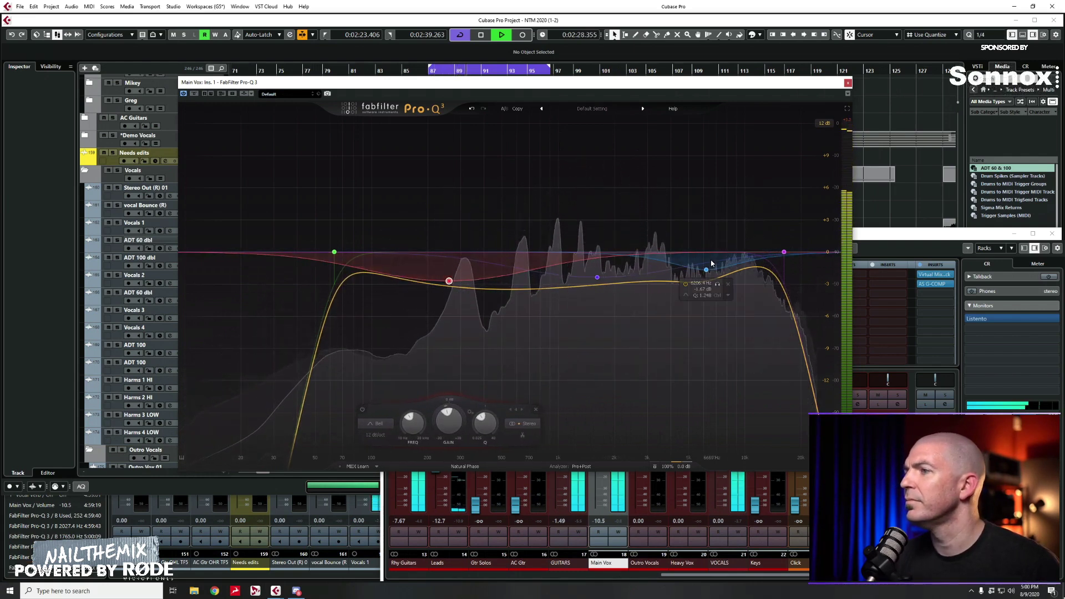
drag(706, 272, 710, 270)
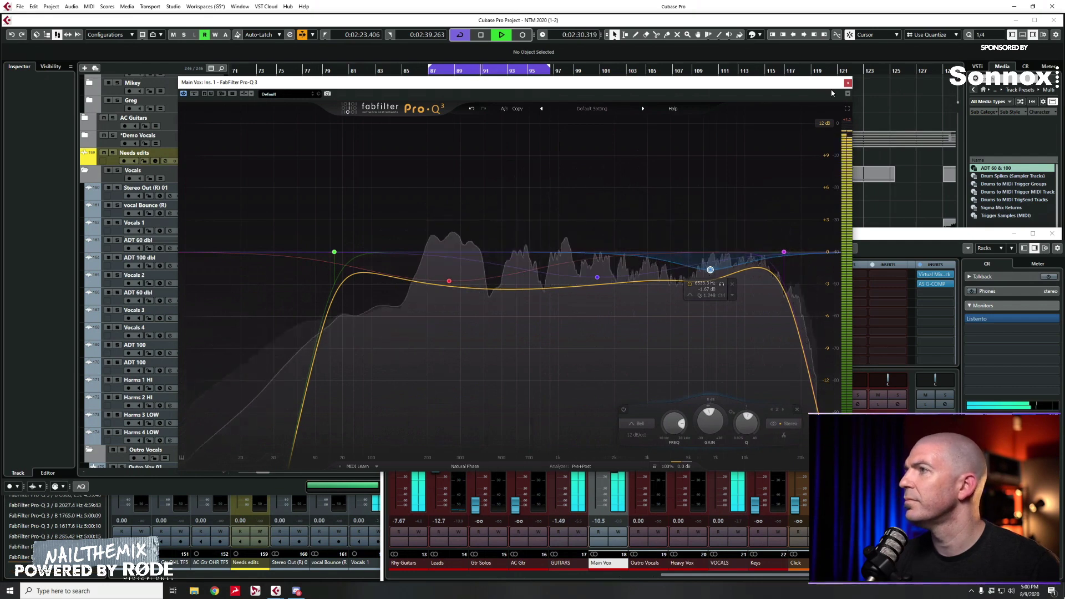
click(847, 83)
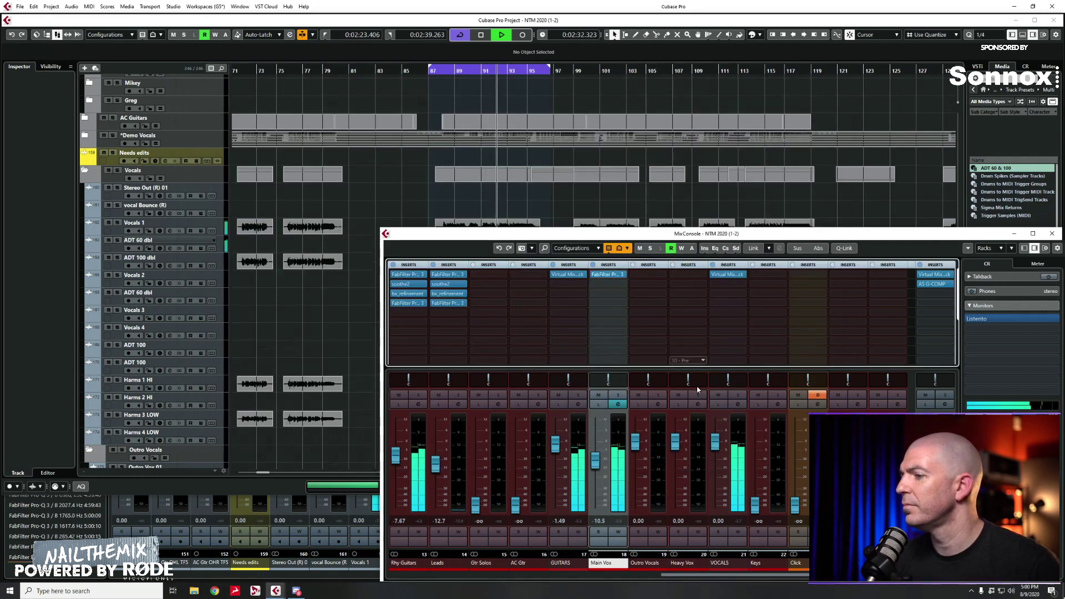
- Open the Main Vox channel settings and set the Vocal Verb send level to -12.0 dB
click(619, 408)
double_click(732, 185)
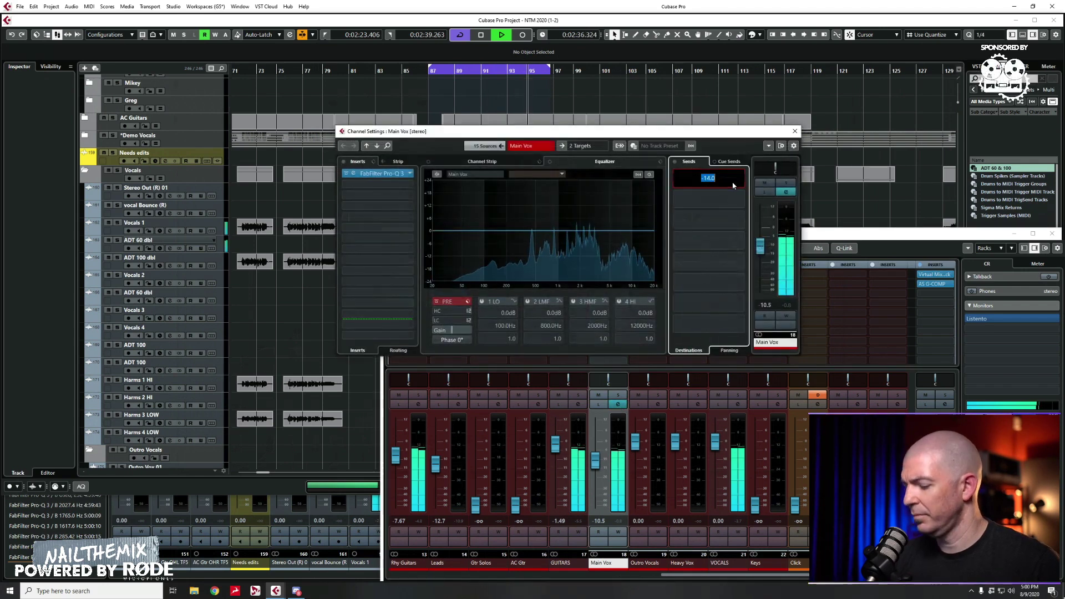
text(-10)
key(Return)
text(-12)
key(Return)
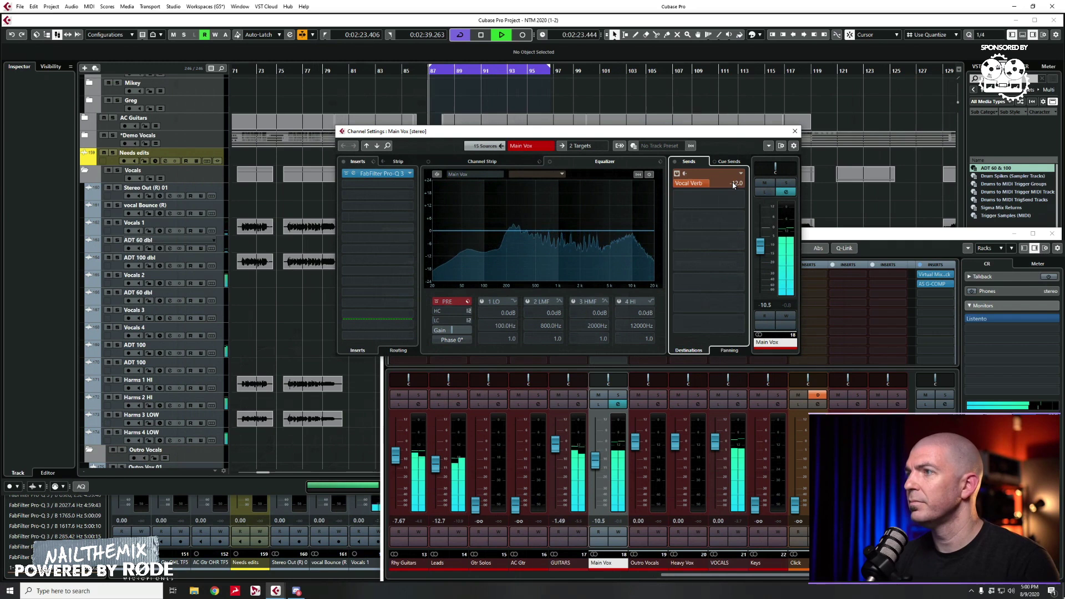
- Solo Main Vox, stop playback, and add an active send to Delay 1/4 at -16.0 dB
click(785, 183)
key(space)
click(709, 199)
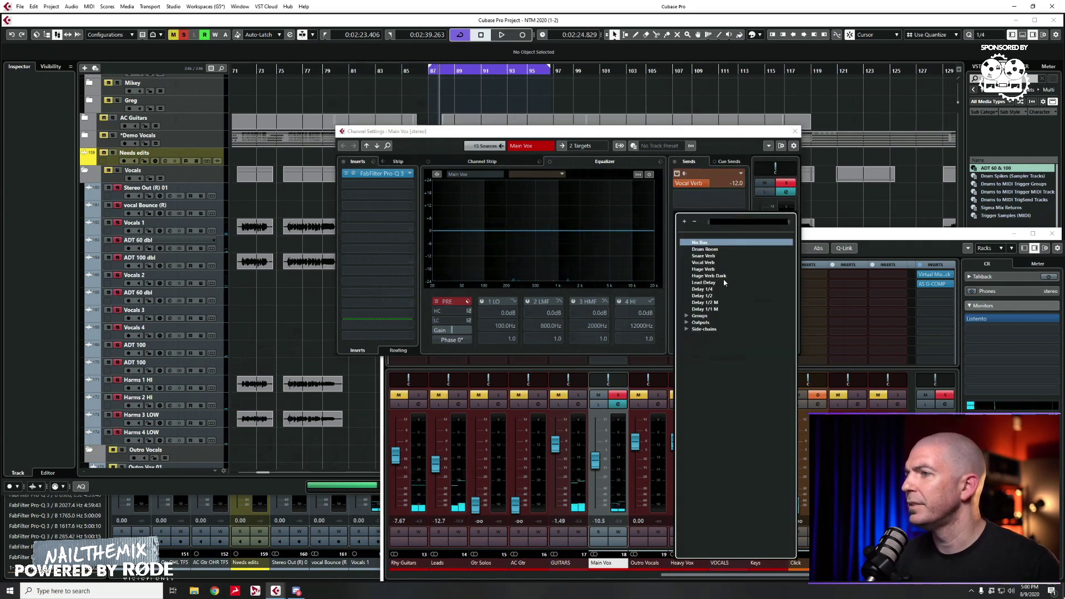
click(702, 289)
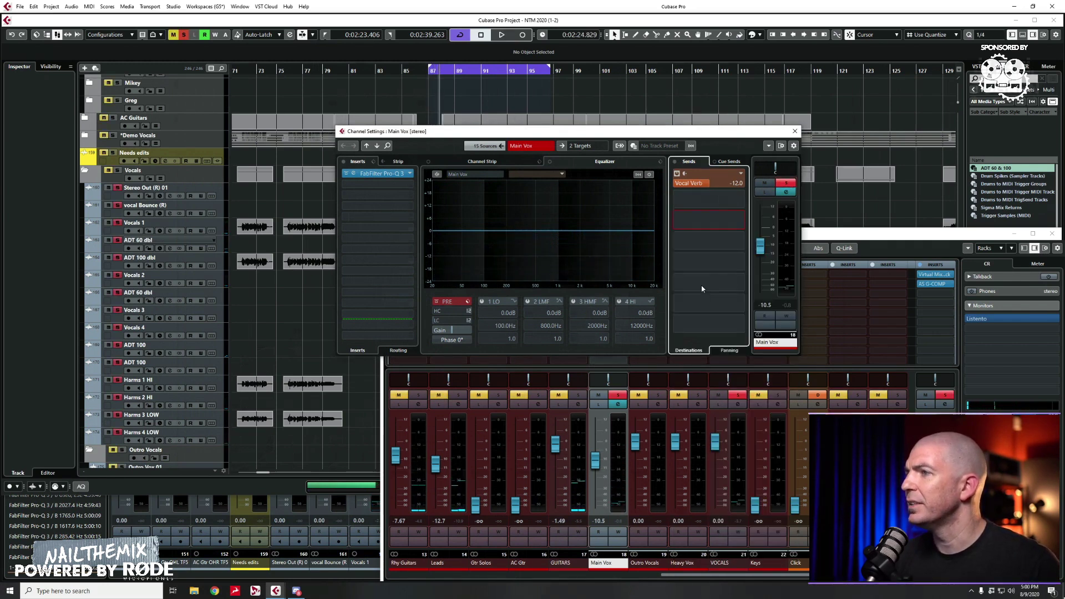
double_click(723, 226)
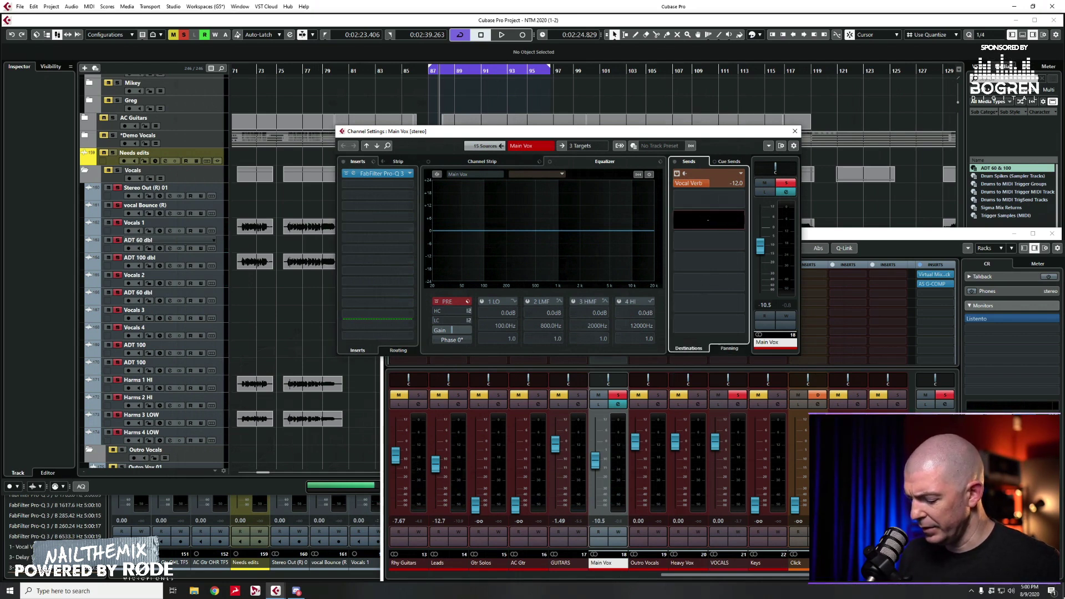
key(Return)
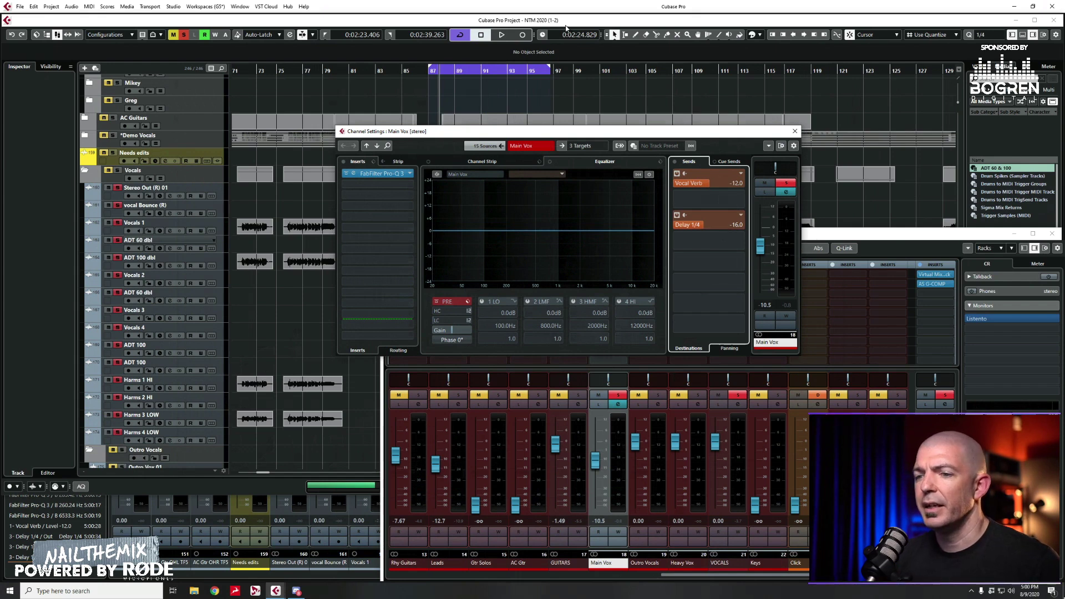
- Find the Delay 1/4 channel in MixConsole 2 and inspect the settings of its Repeater delay plug-in
click(211, 574)
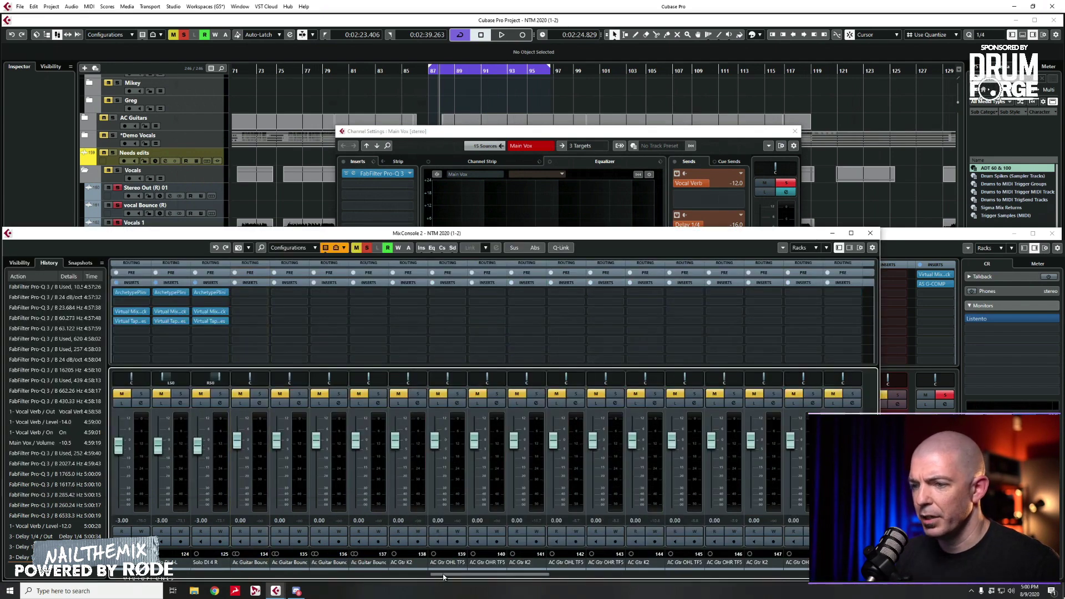
drag(465, 576, 796, 570)
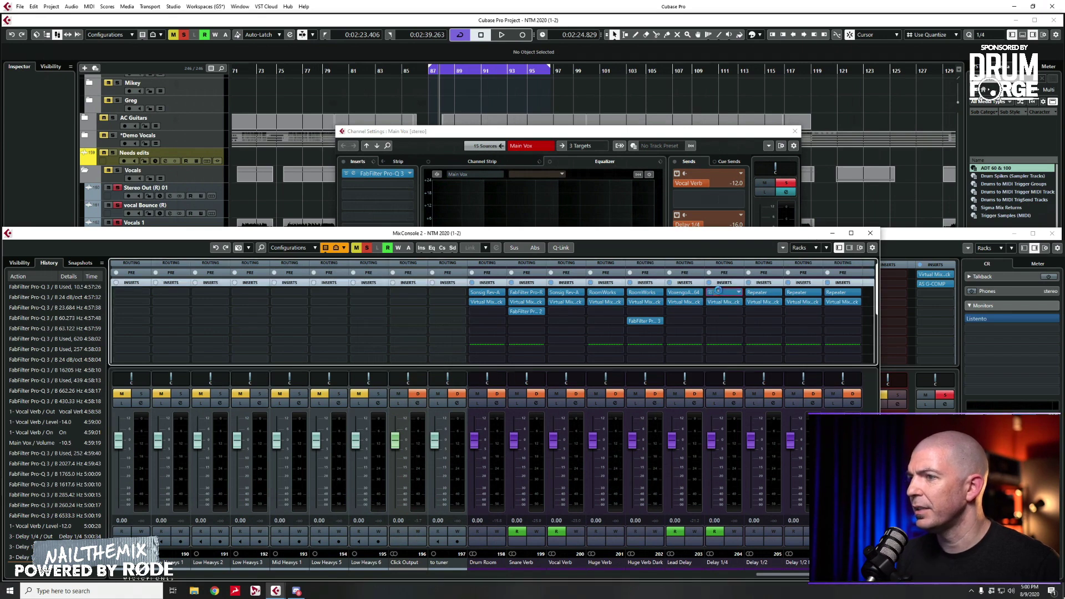
click(719, 291)
drag(630, 207, 427, 222)
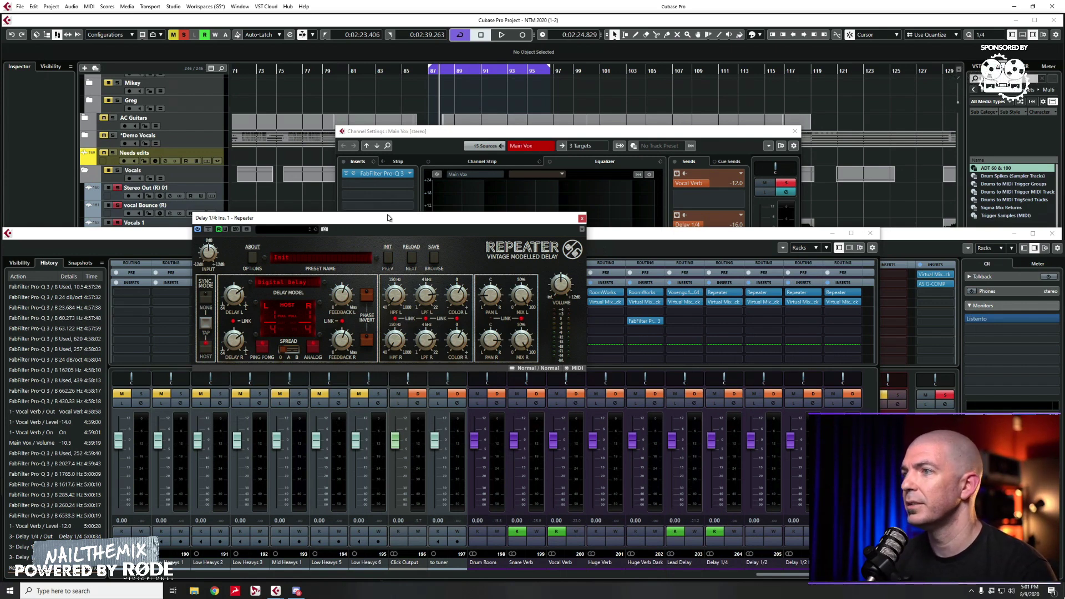
click(582, 219)
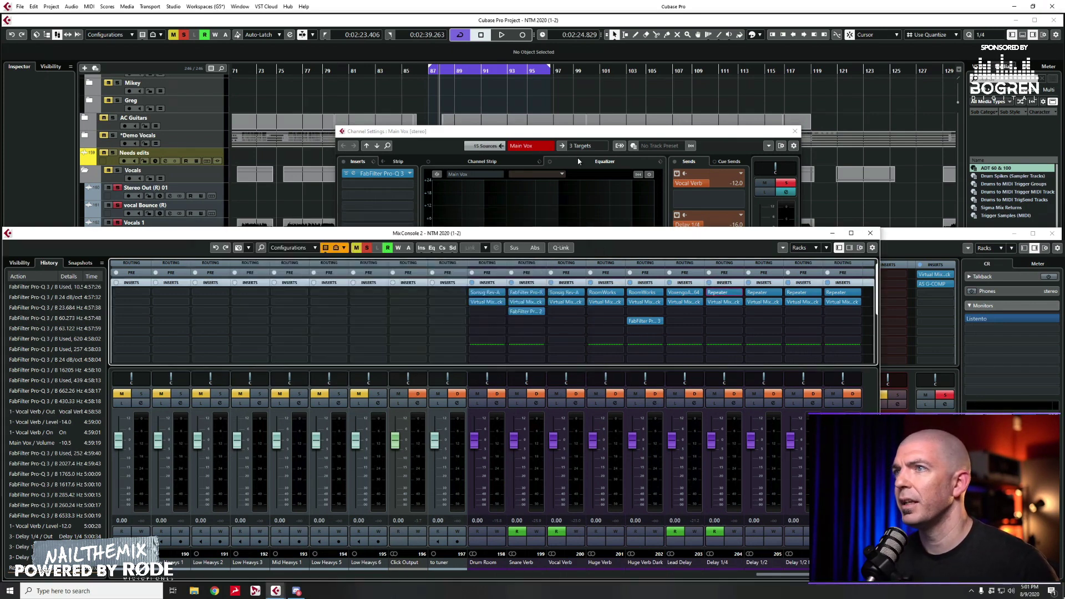
- Play the soloed vocal section and check the channel settings of the Delay 1/4 and Vocal Verb returns
click(452, 95)
key(space)
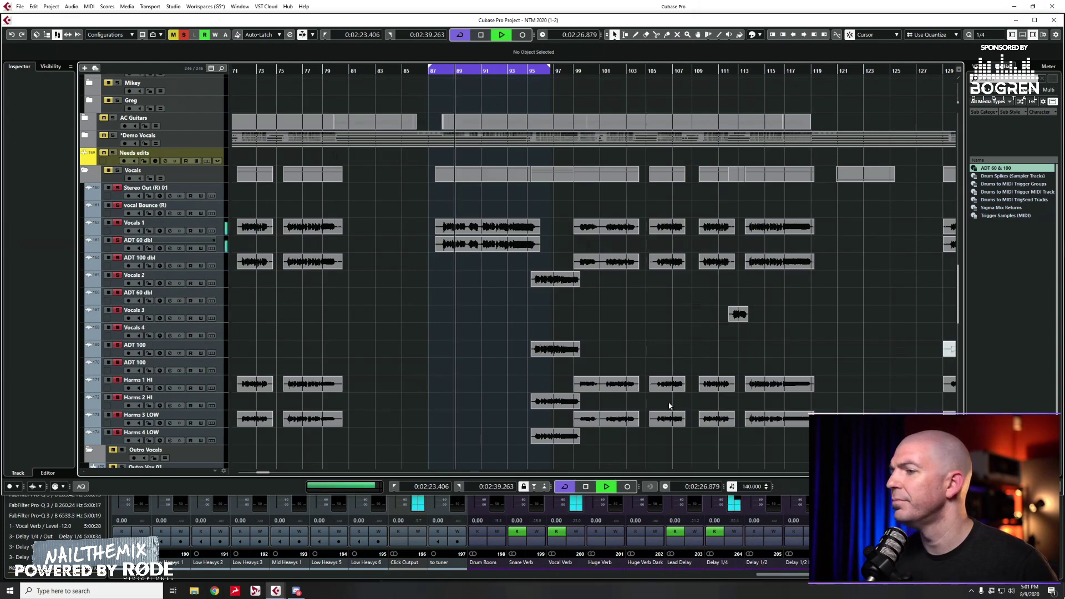
click(783, 579)
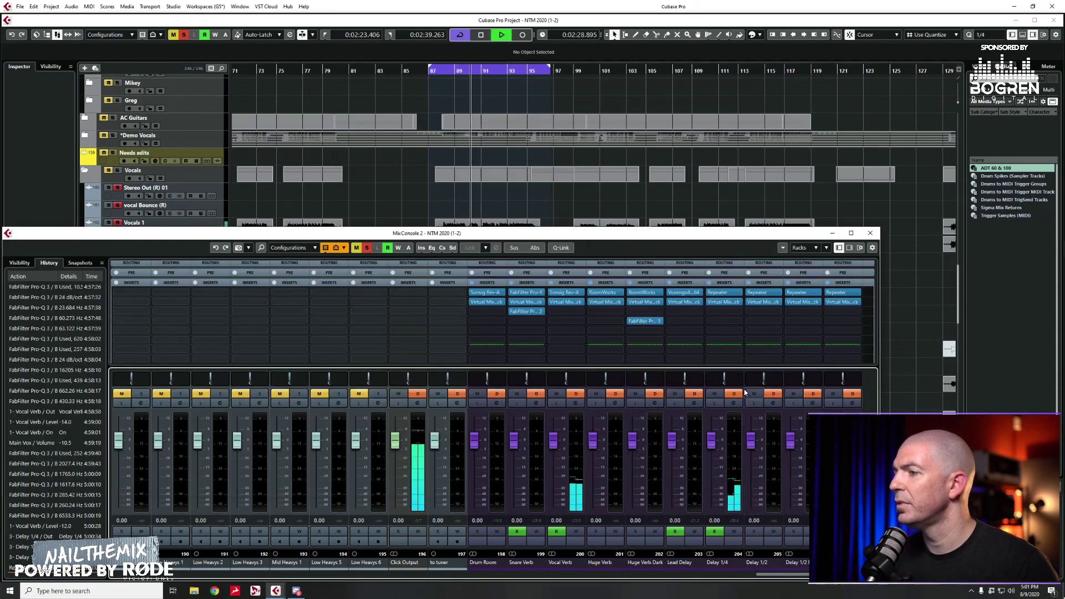
click(734, 404)
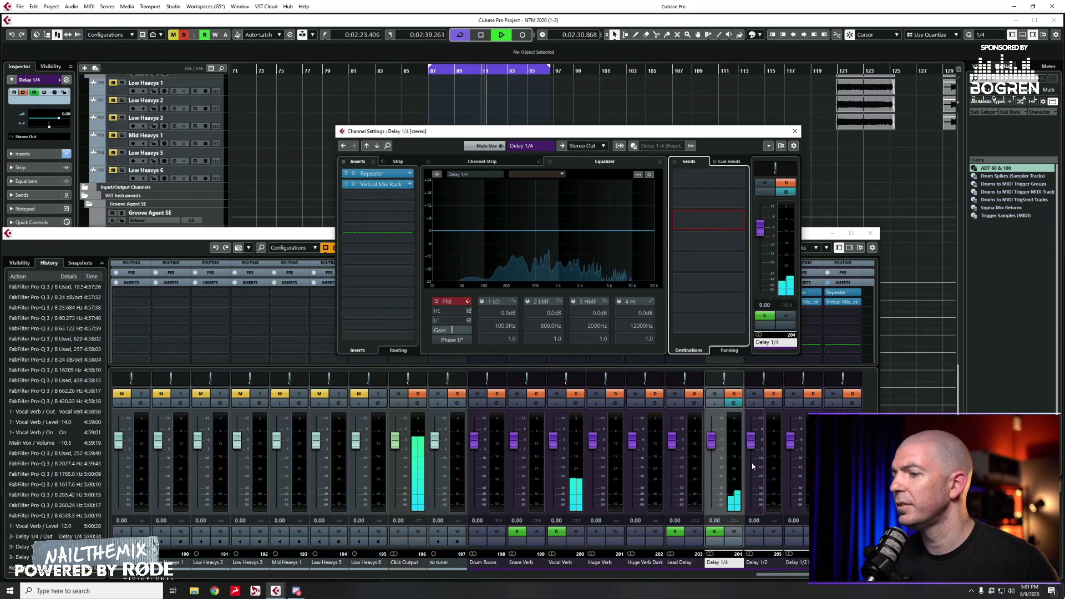
click(576, 402)
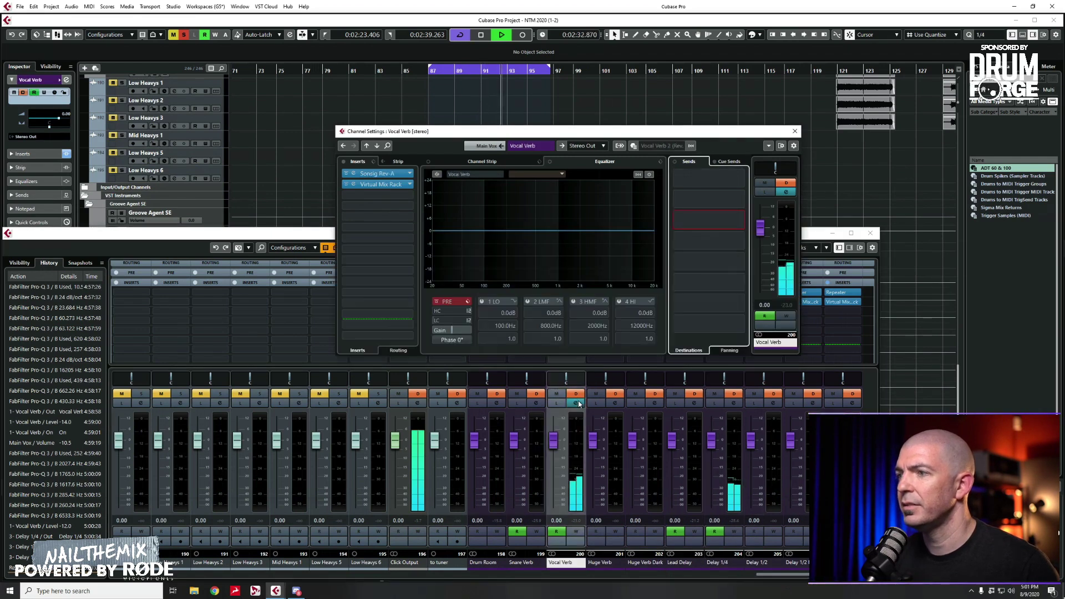
click(797, 131)
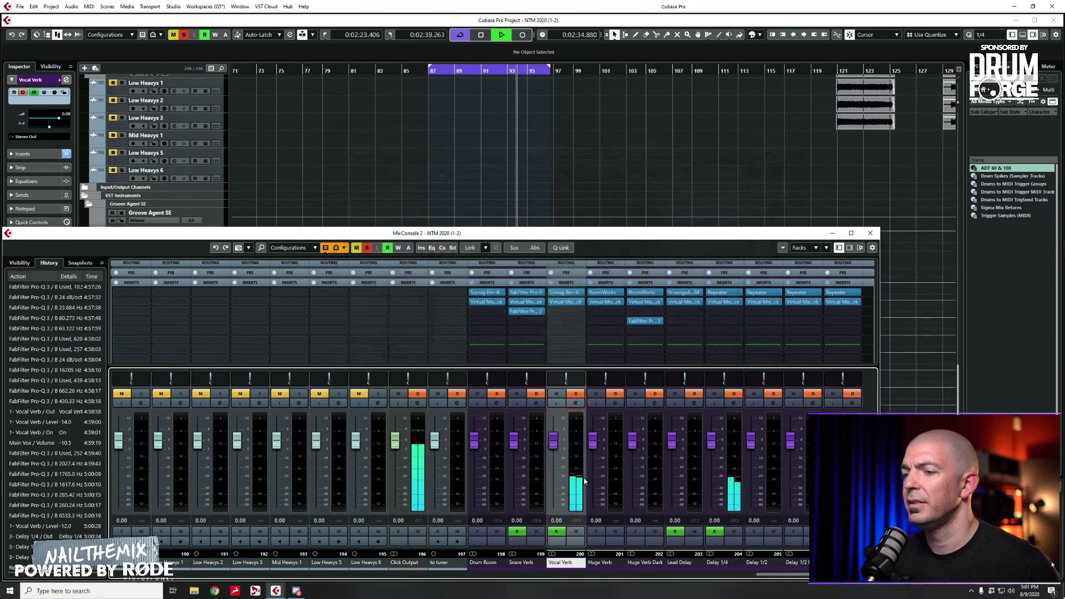
key(space)
click(497, 575)
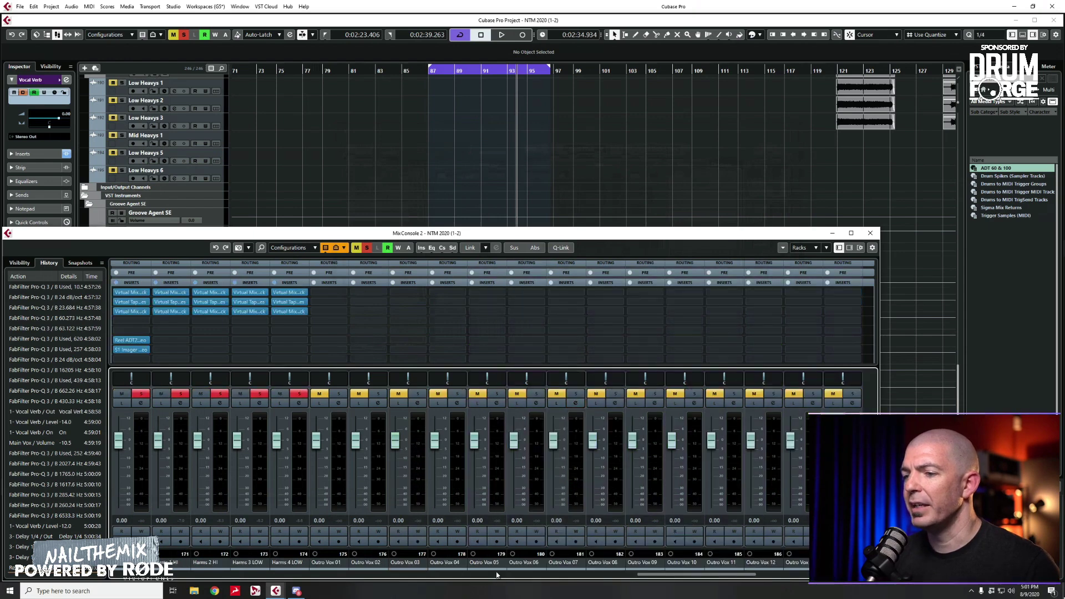
- Unsolo Main Vox and play the full mix to hear its Vocal Verb and Delay 1/4 sends in context
click(495, 577)
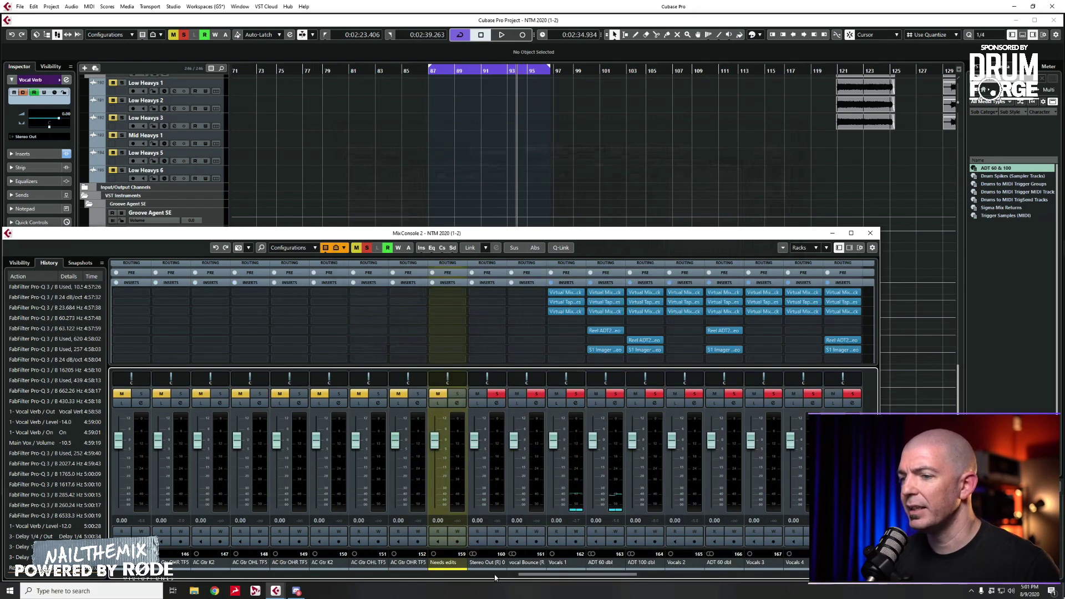
mouse_move(551, 576)
mouse_down()
mouse_move(180, 563)
mouse_move(284, 574)
mouse_move(566, 571)
mouse_up()
click(571, 570)
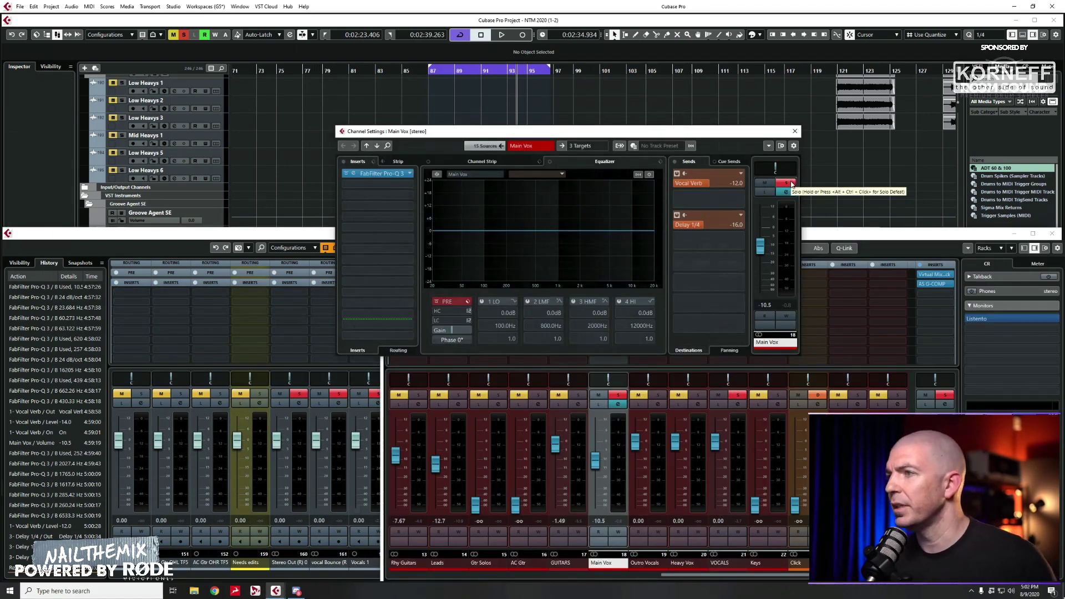
click(786, 184)
key(space)
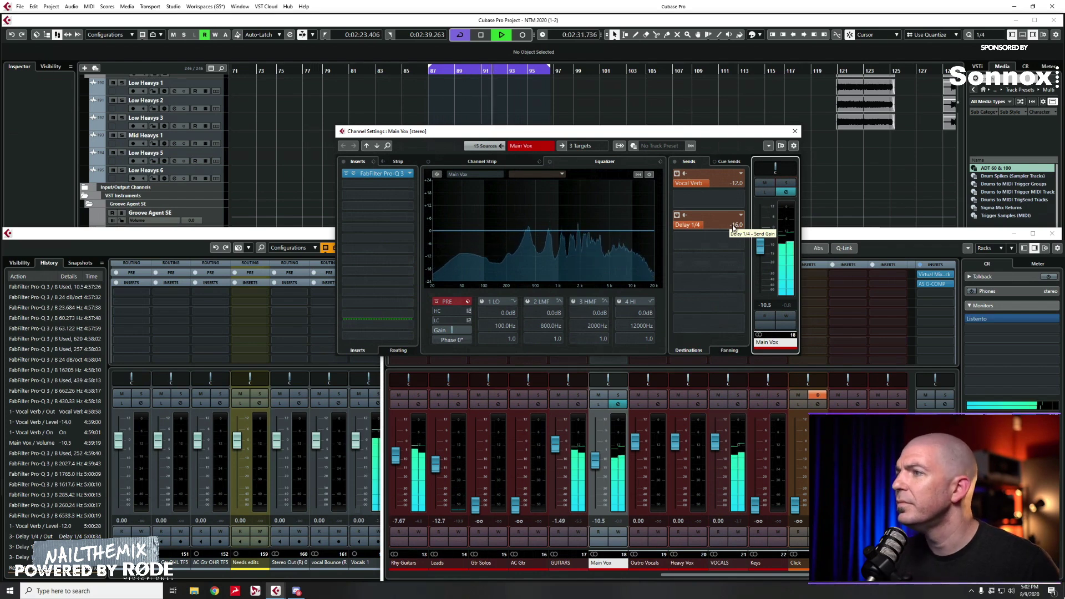
- Insert the soothe2 plug-in after FabFilter Pro-Q 3 on Main Vox and place its window clear of the mixer
click(378, 189)
text(sooth)
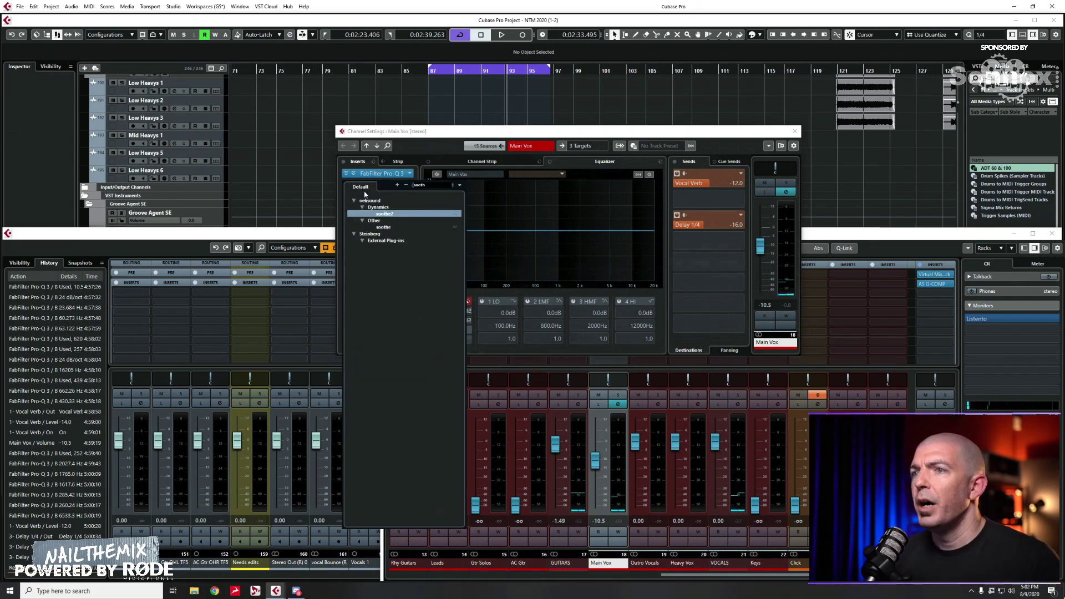
key(Return)
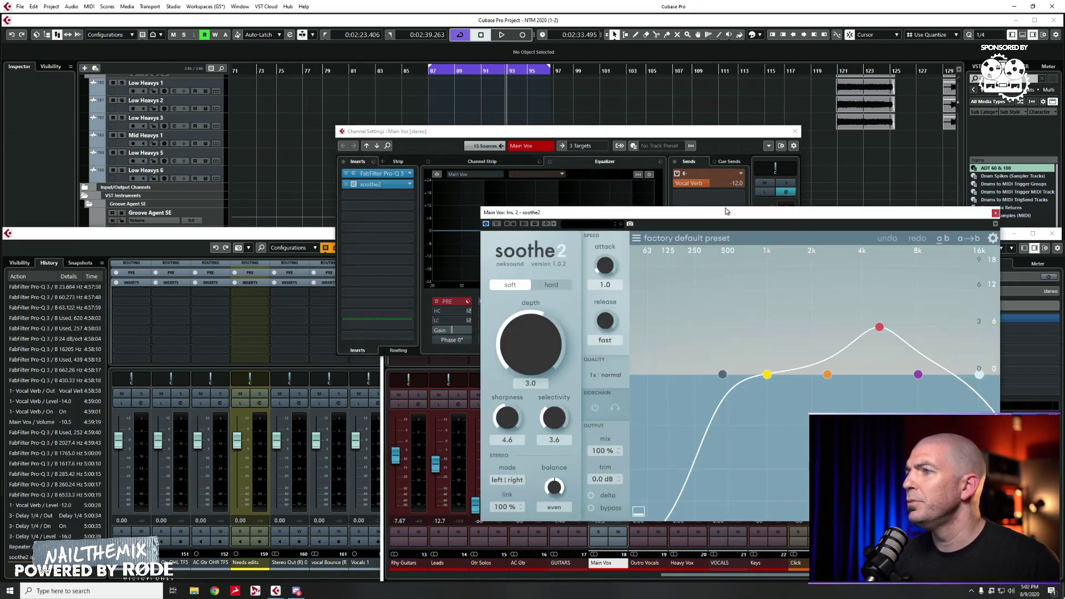
drag(726, 212, 497, 111)
- During playback, set soothe2's band 3 to 5.9 kHz at 3.6 dB, then stop and close the plug-in
key(space)
click(654, 222)
drag(655, 216, 655, 183)
drag(654, 228, 665, 244)
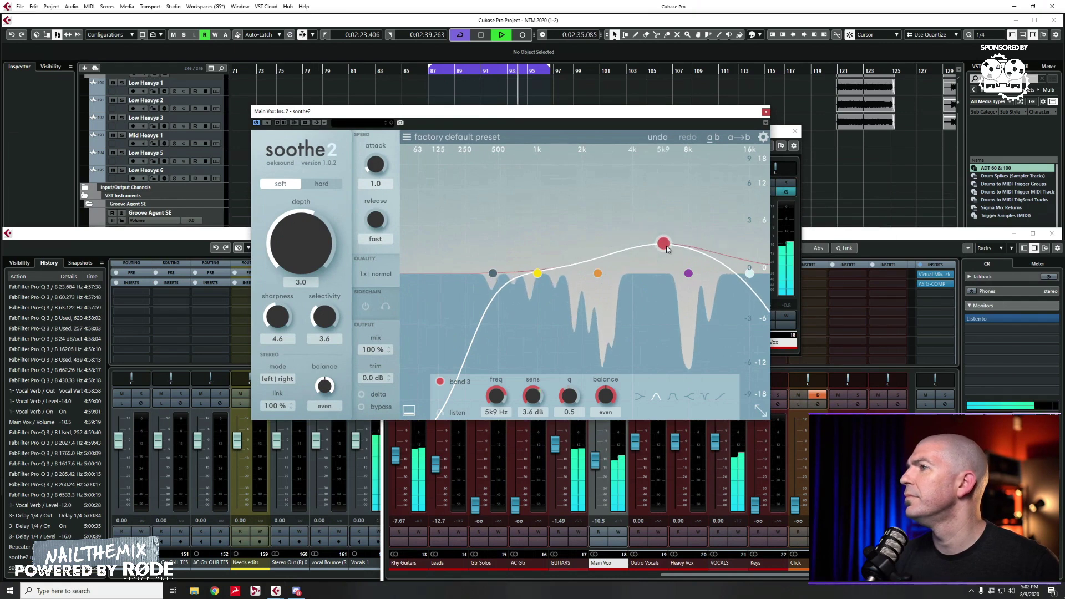
click(765, 112)
key(space)
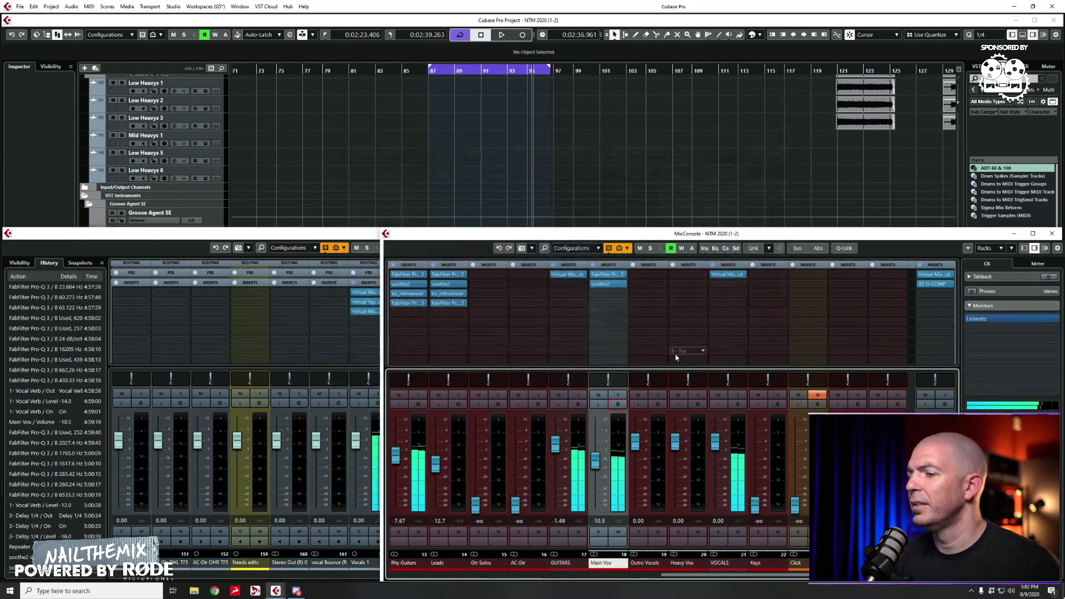
- Solo Main Vox, reopen soothe2 during playback, and set it to hard mode with a depth of -3.5
click(618, 394)
click(618, 404)
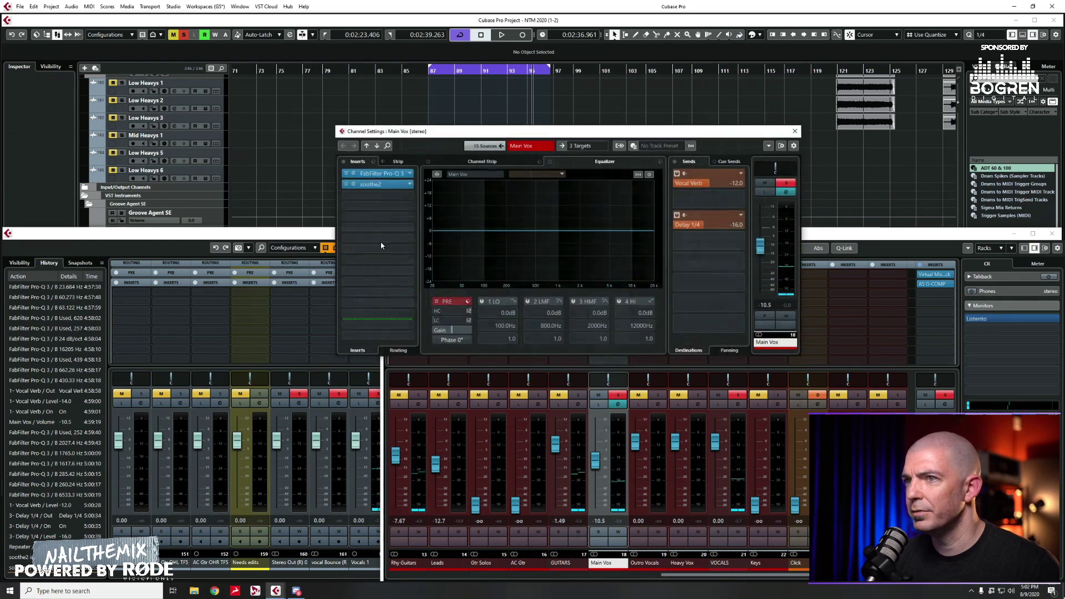
click(356, 184)
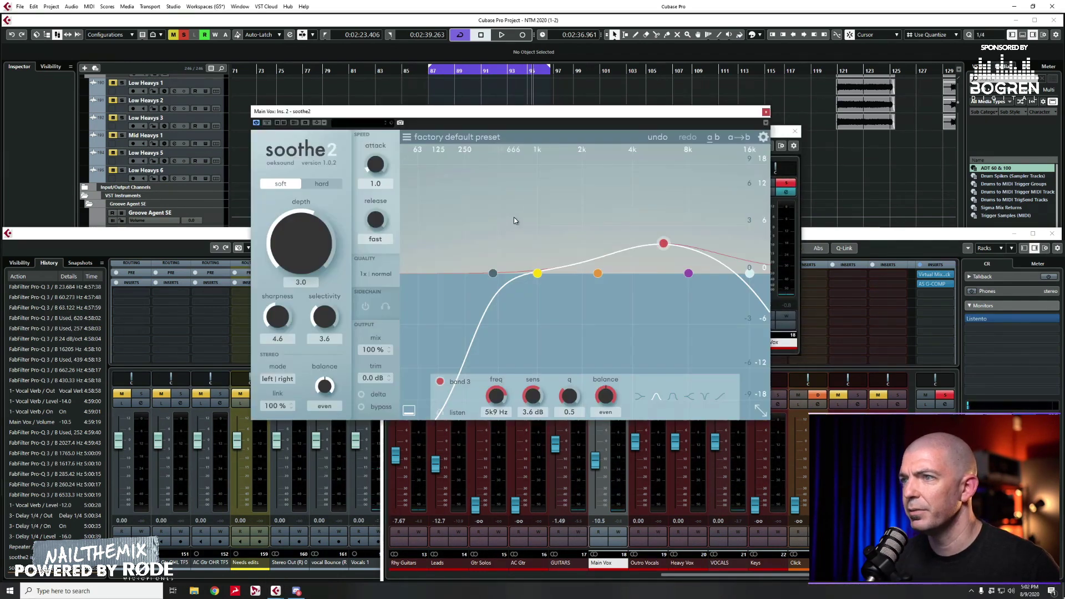
key(space)
click(321, 184)
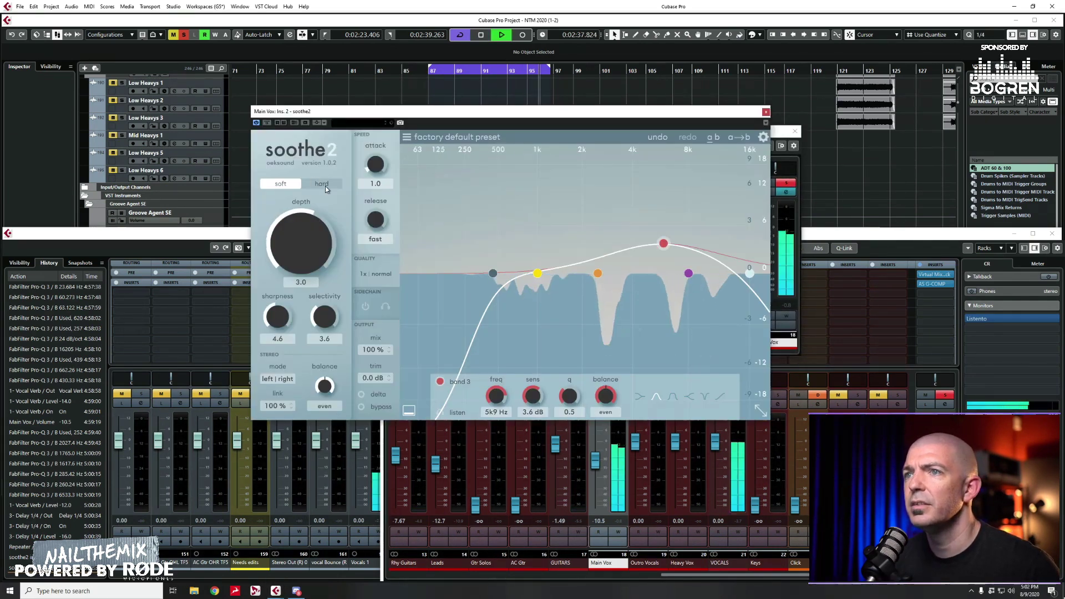
drag(295, 249, 289, 269)
- Set soothe2's low cut to about 82 Hz and band 3 to 6.6 kHz at 3.2 dB, comparing with the plug-in bypassed
drag(493, 273, 424, 276)
drag(663, 243, 671, 247)
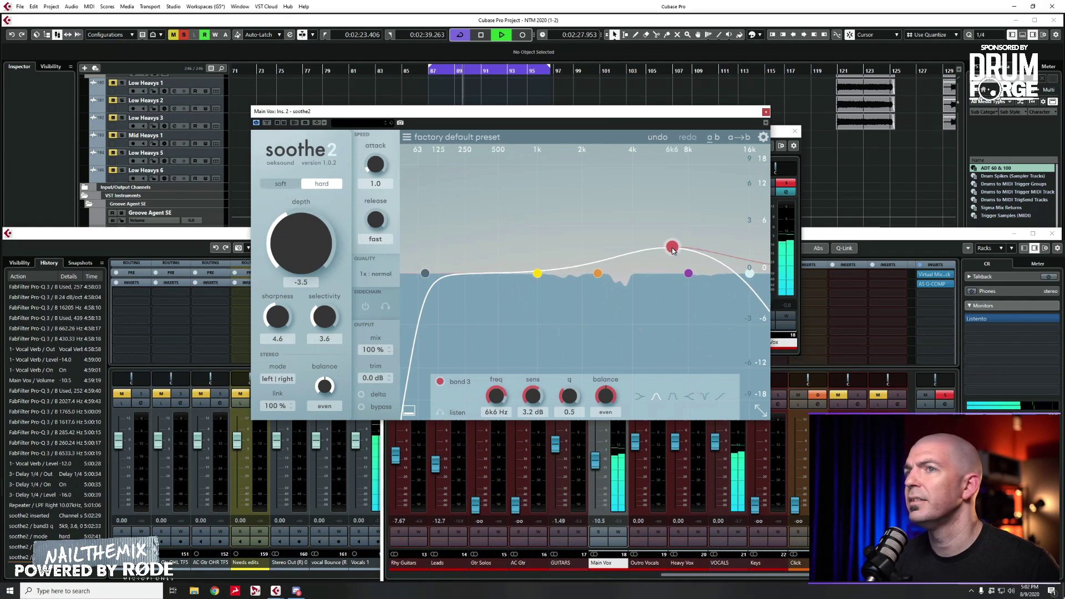
click(266, 123)
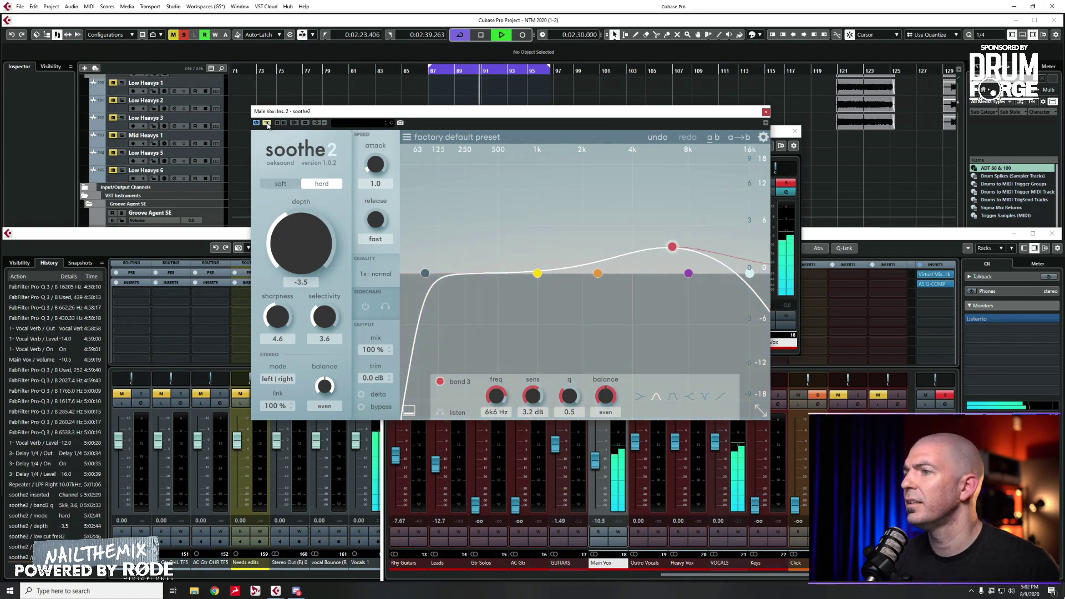
click(267, 123)
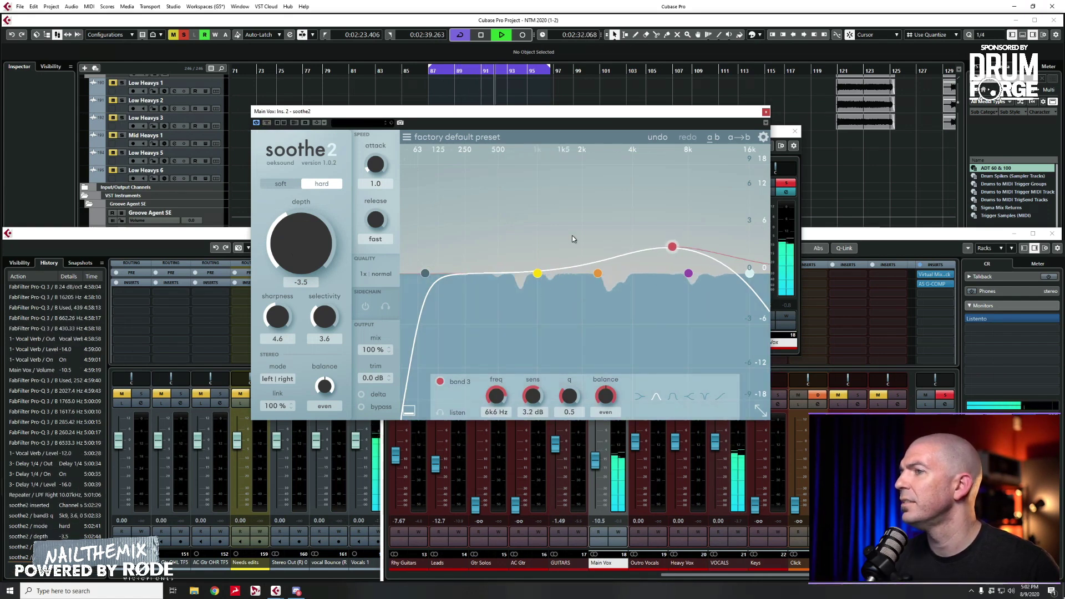
- Set soothe2's bands to 960 Hz 0.6 dB, 2.3 kHz 1.5 dB and 6.9 kHz 3.8 dB, with sharpness 6.0 and selectivity 4.5
drag(601, 271, 597, 259)
mouse_move(537, 273)
mouse_down()
mouse_move(520, 262)
mouse_move(539, 267)
mouse_up()
drag(672, 246, 675, 242)
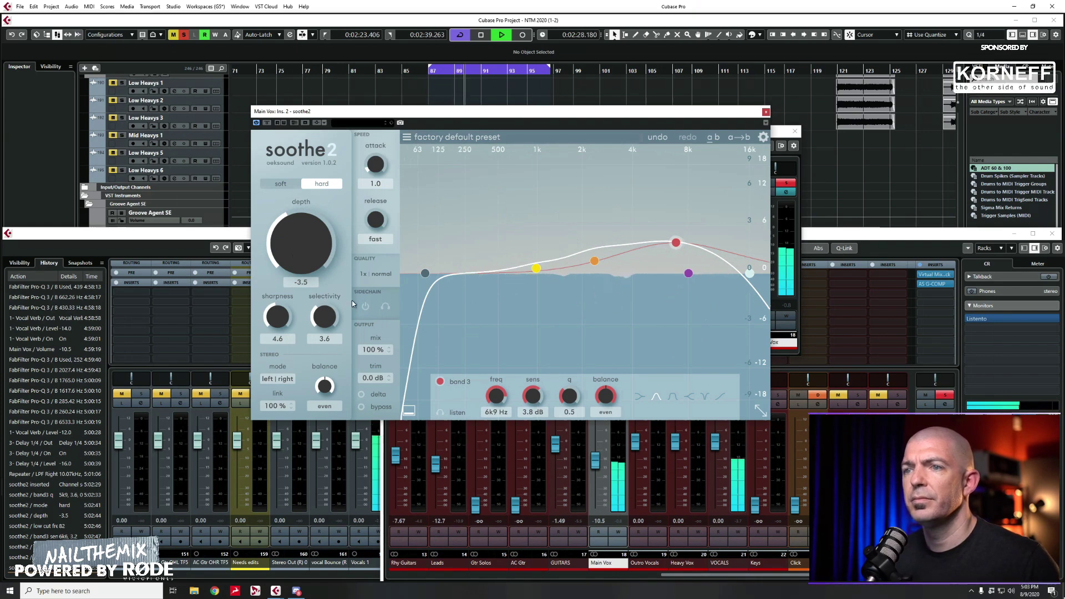
drag(277, 314, 277, 302)
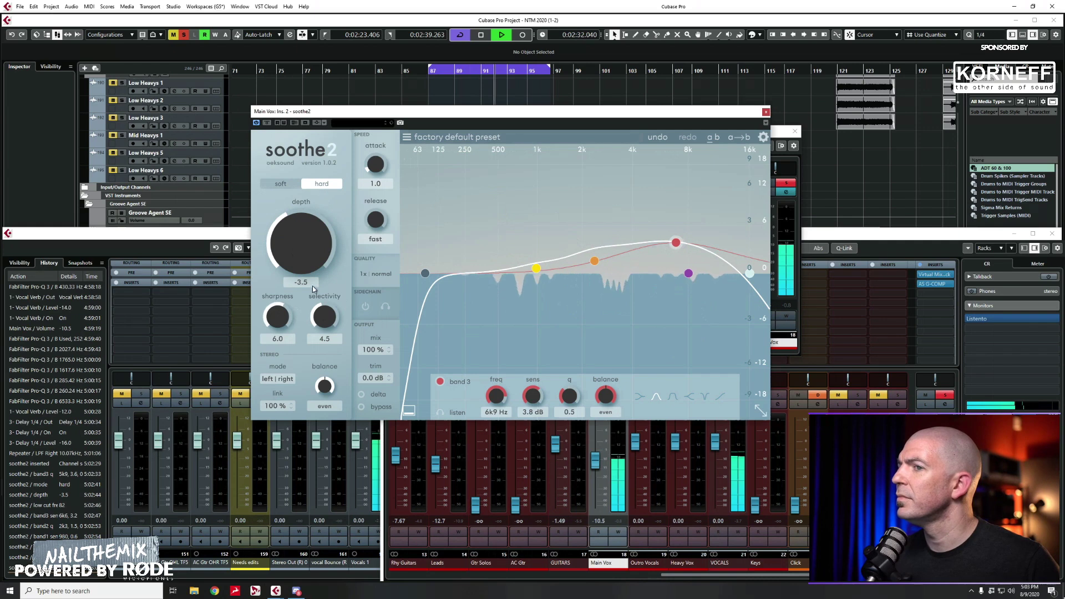
- Compare soothe2's normal and high real-time resolution at 1x oversampling, choose high, and stop playback
click(378, 276)
click(459, 271)
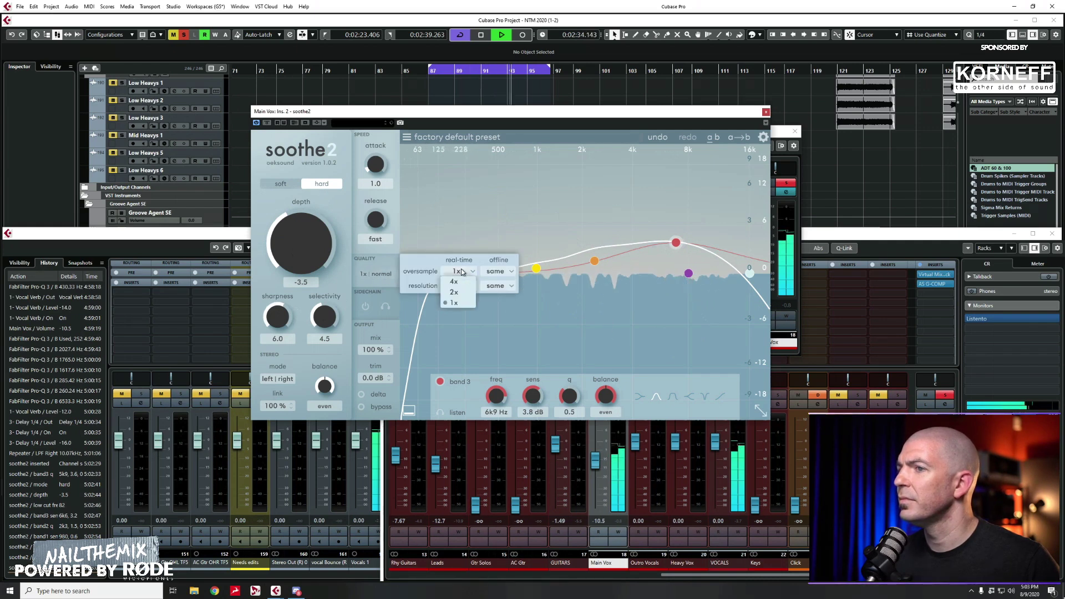
click(454, 302)
click(455, 285)
click(458, 307)
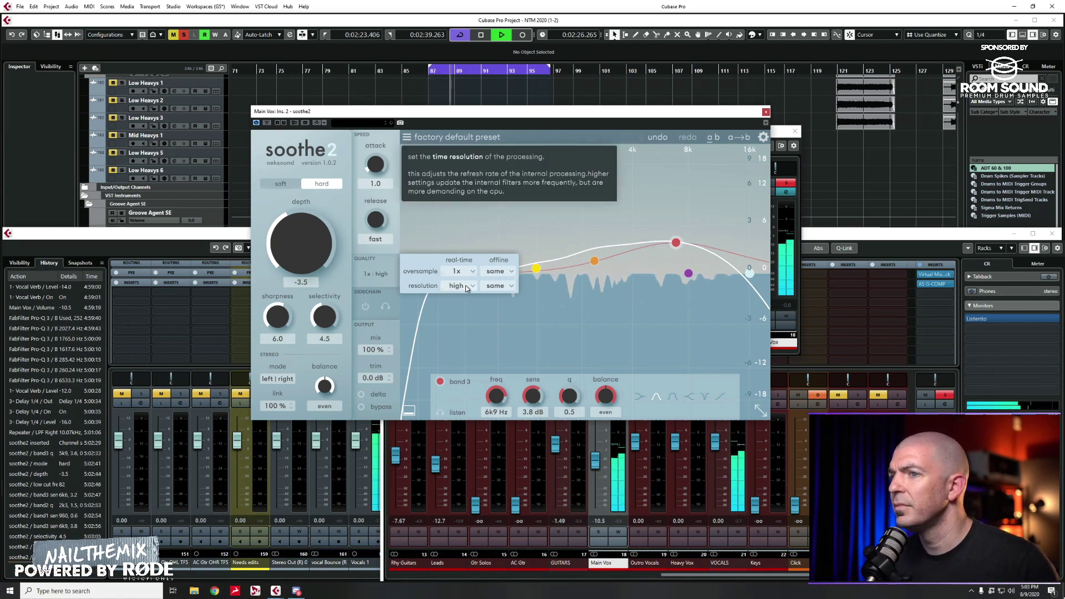
click(465, 288)
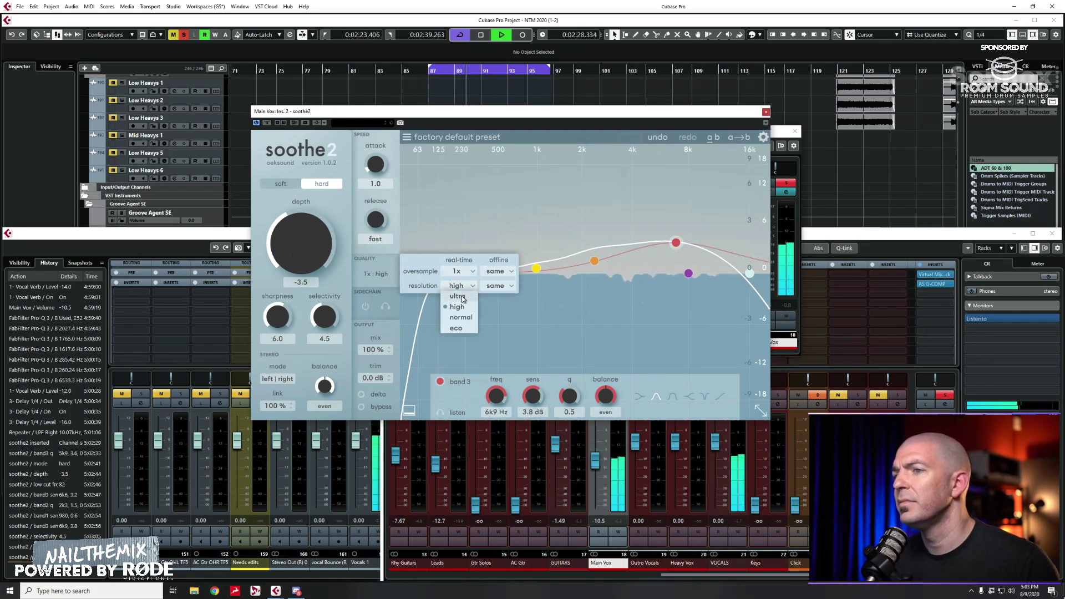
click(465, 318)
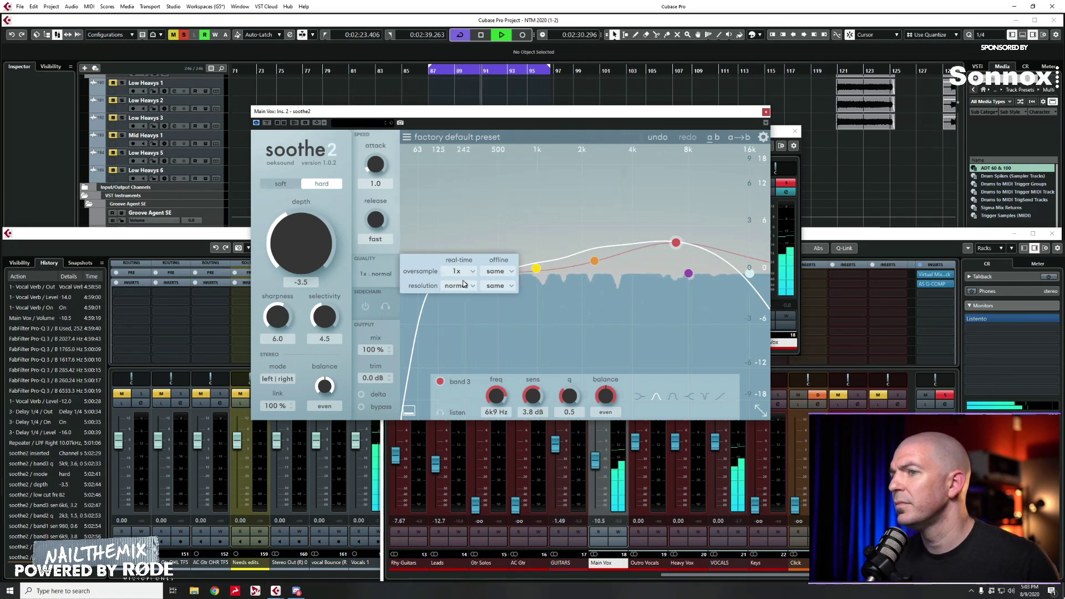
click(459, 286)
click(458, 306)
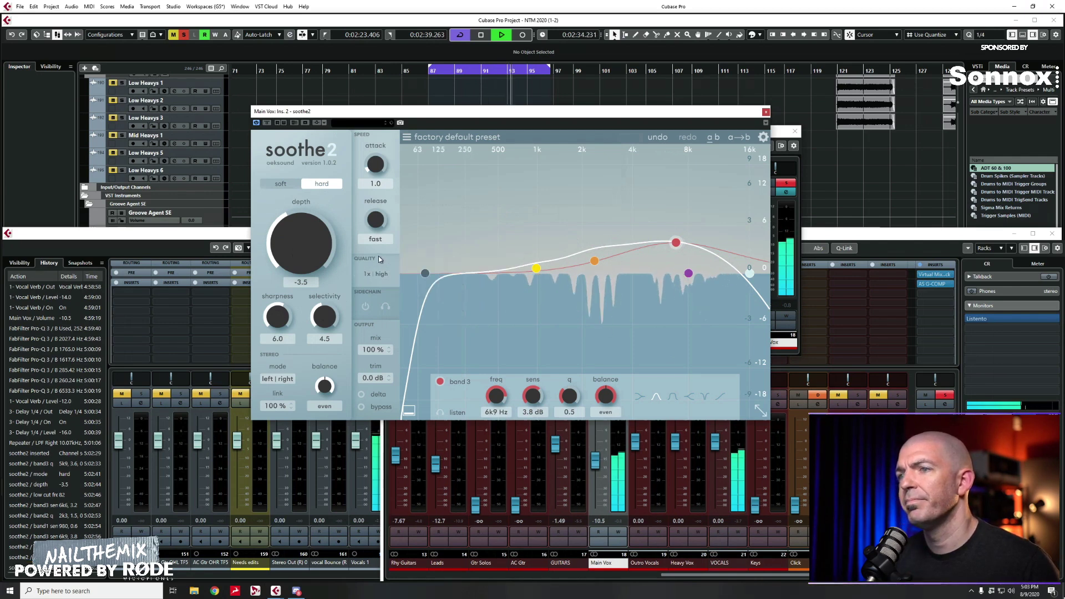
key(space)
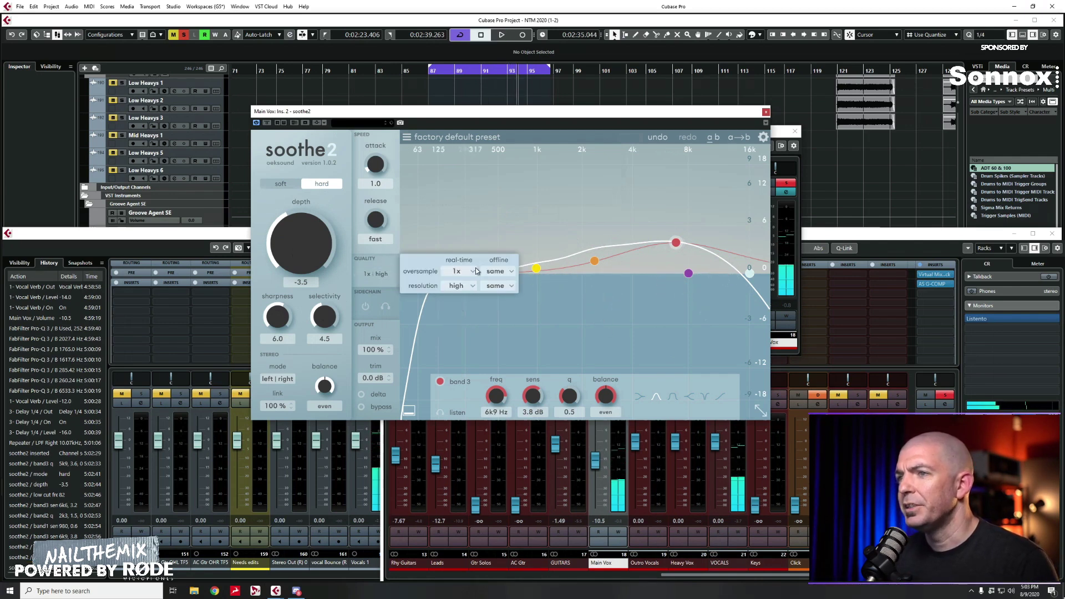
mouse_move(466, 274)
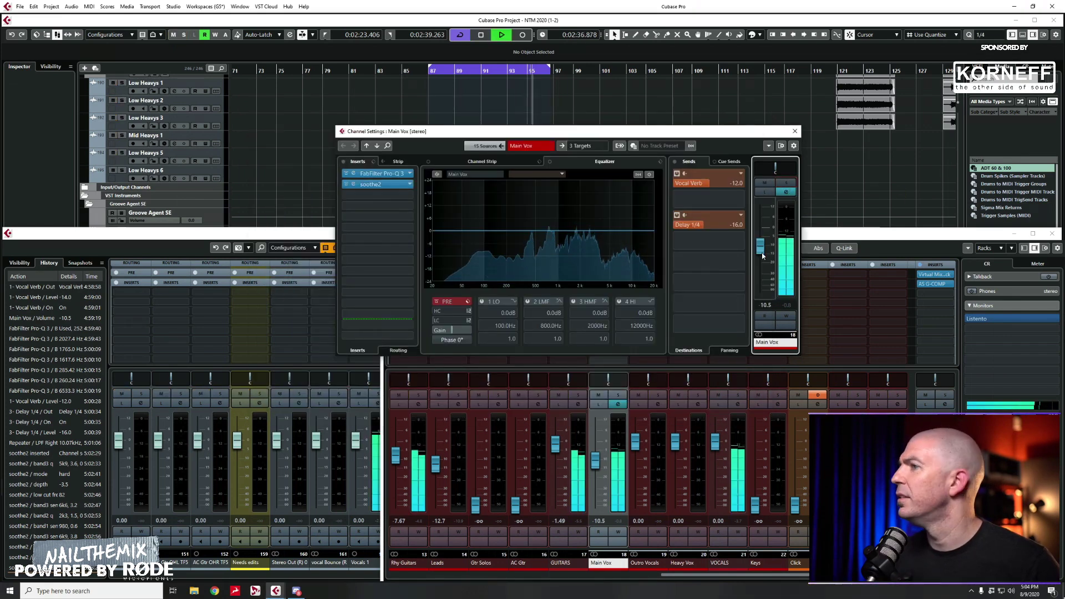
- Lower the Main Vox fader to -11.3 dB in the full mix and close its channel settings
scroll(766, 255, down, 1)
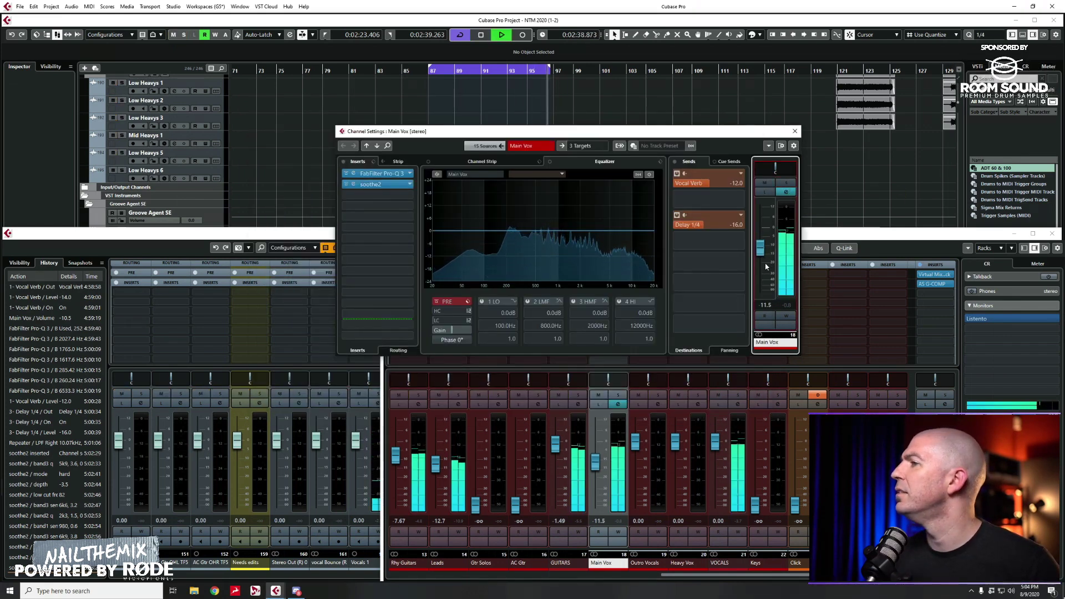
click(795, 132)
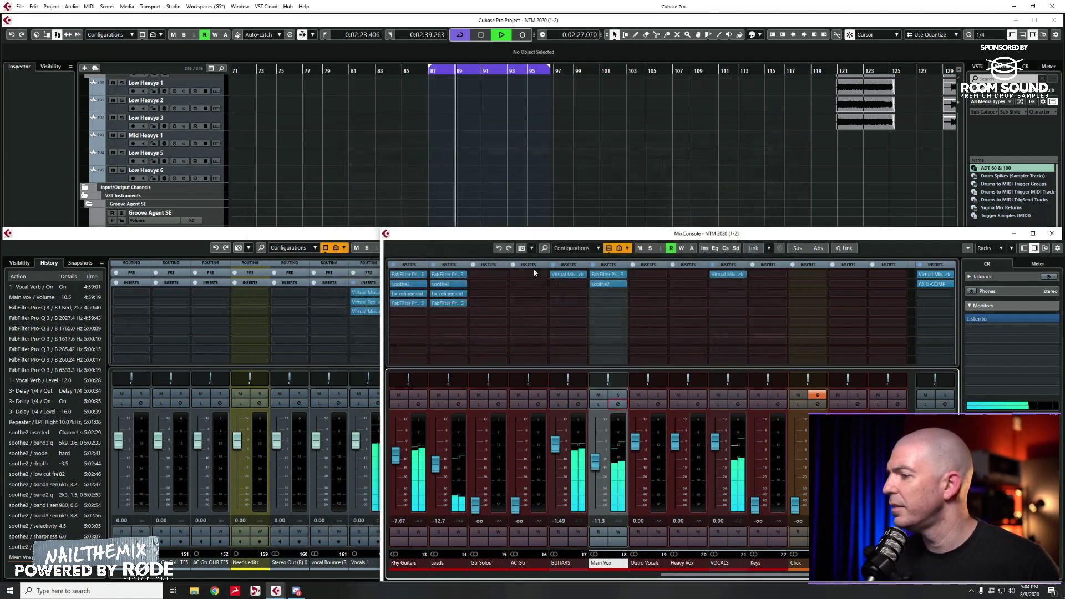
- Bring the project window forward to show the vocal tracks across the song, and stop playback
scroll(471, 157, down, 2)
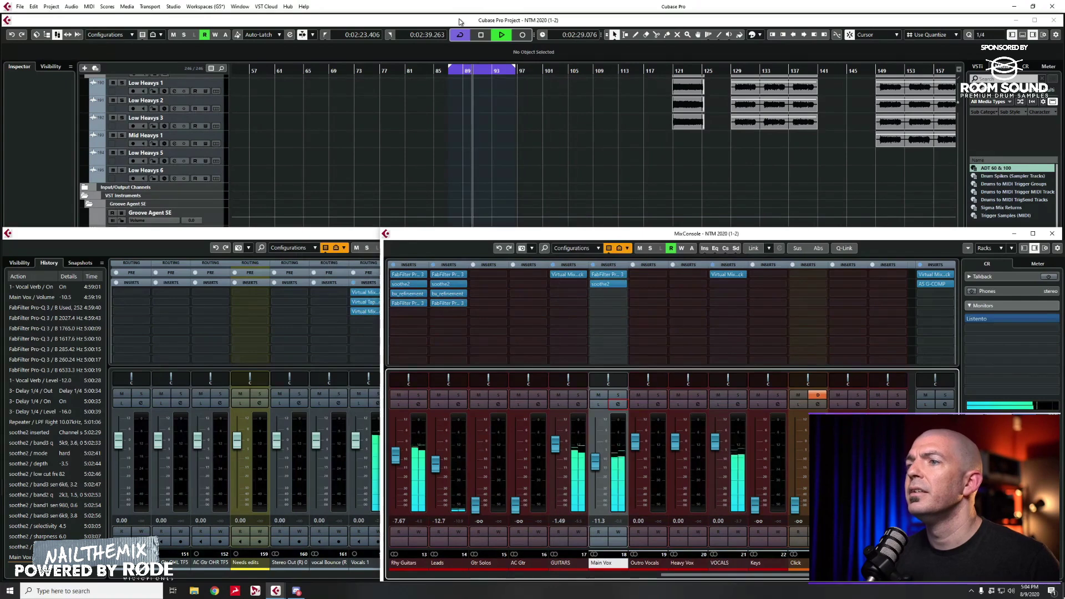
click(459, 22)
scroll(480, 178, up, 10)
scroll(508, 225, down, 2)
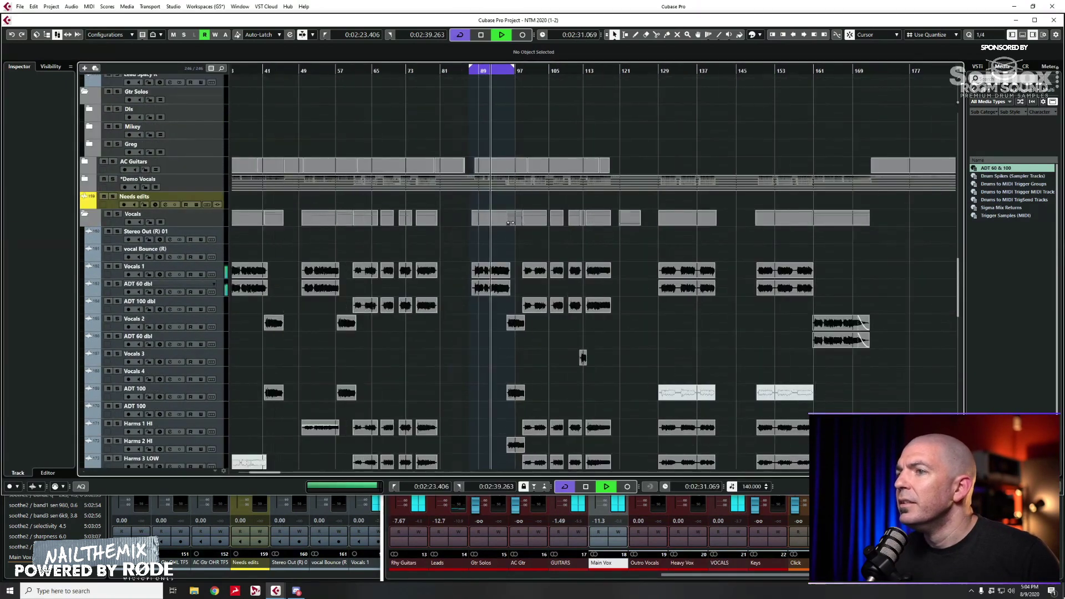
scroll(510, 222, down, 1)
key(space)
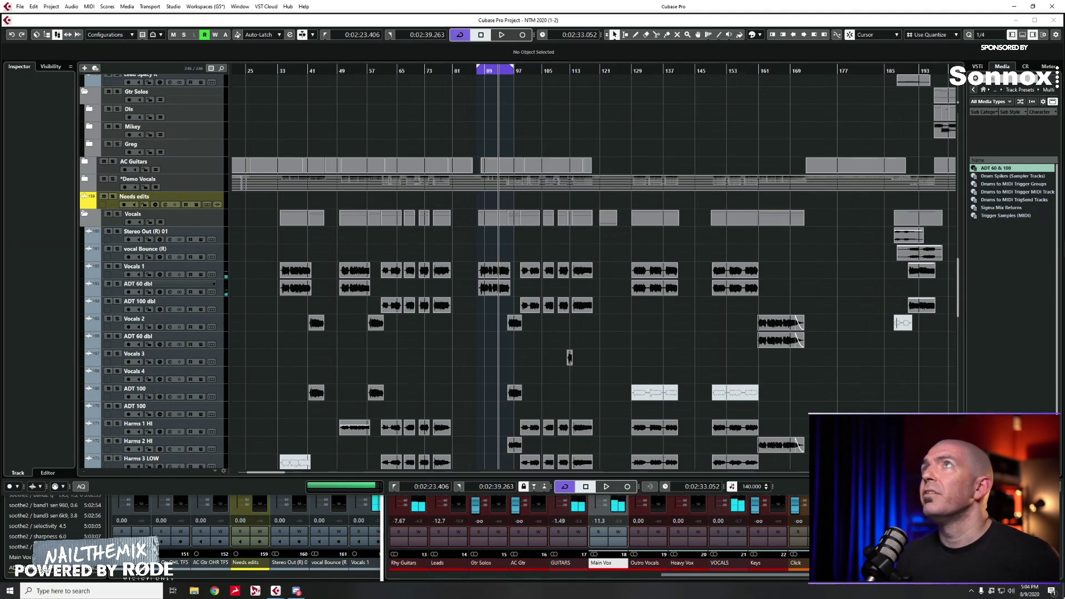
- Play the looped section and compare the mix with the Riitiir reference in ADPTR MetricAB on the Stereo Out
key(space)
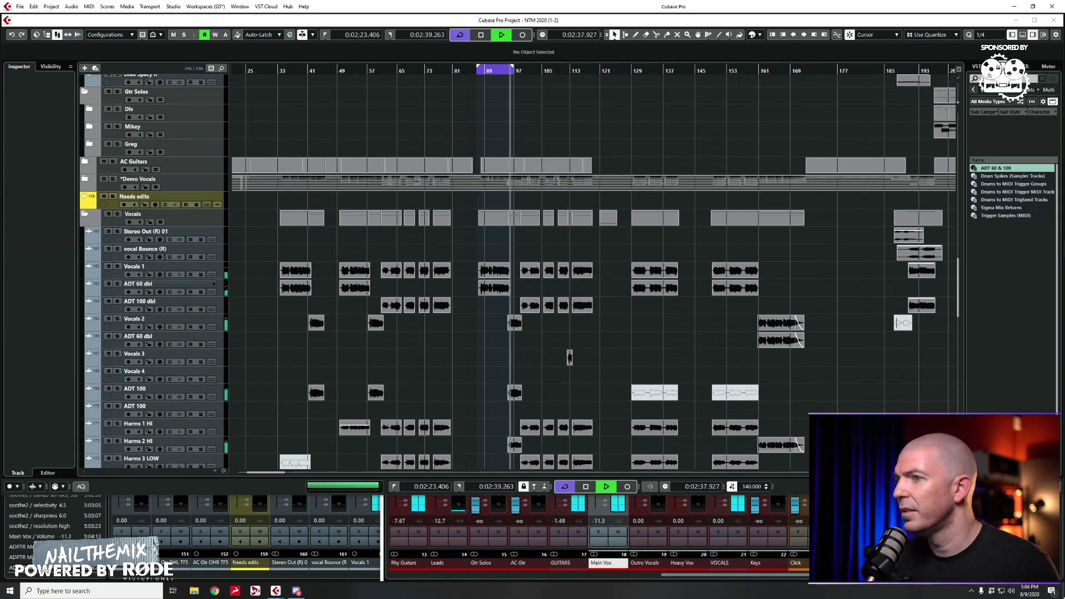
drag(938, 100, 688, 148)
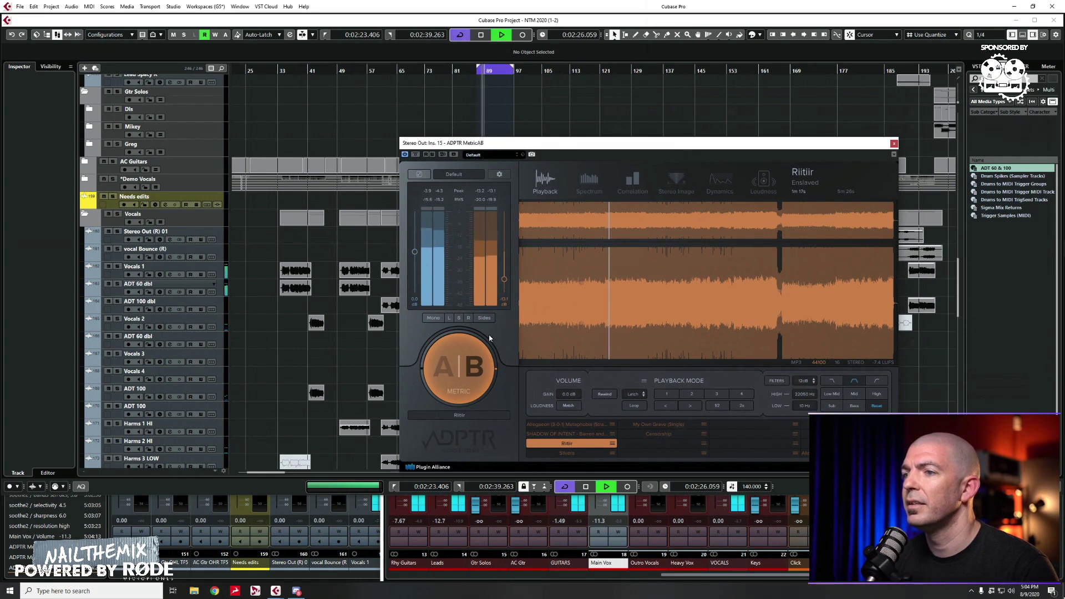
click(461, 360)
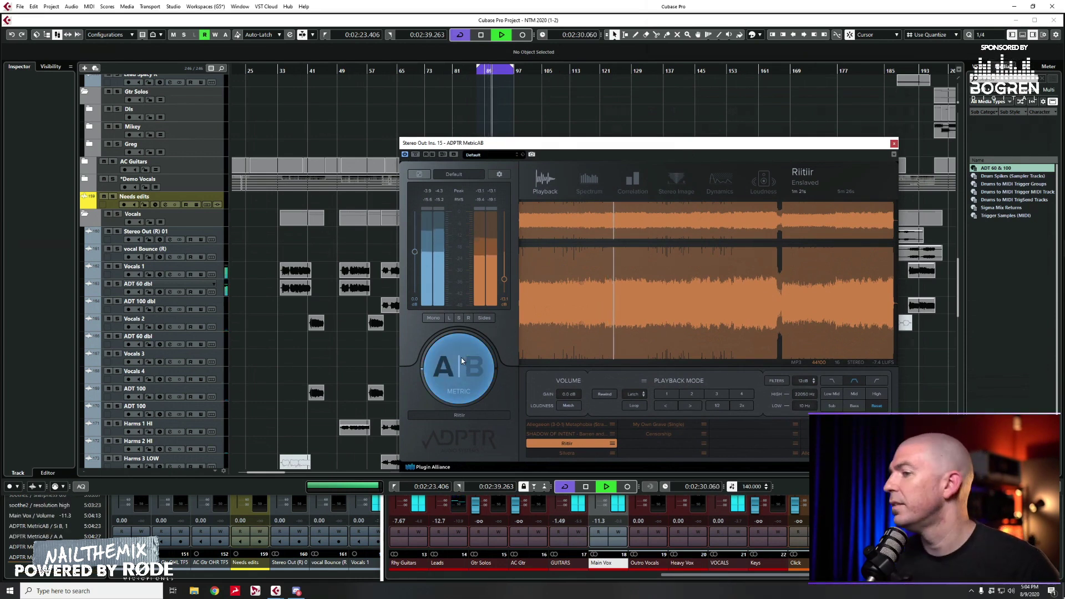
click(463, 360)
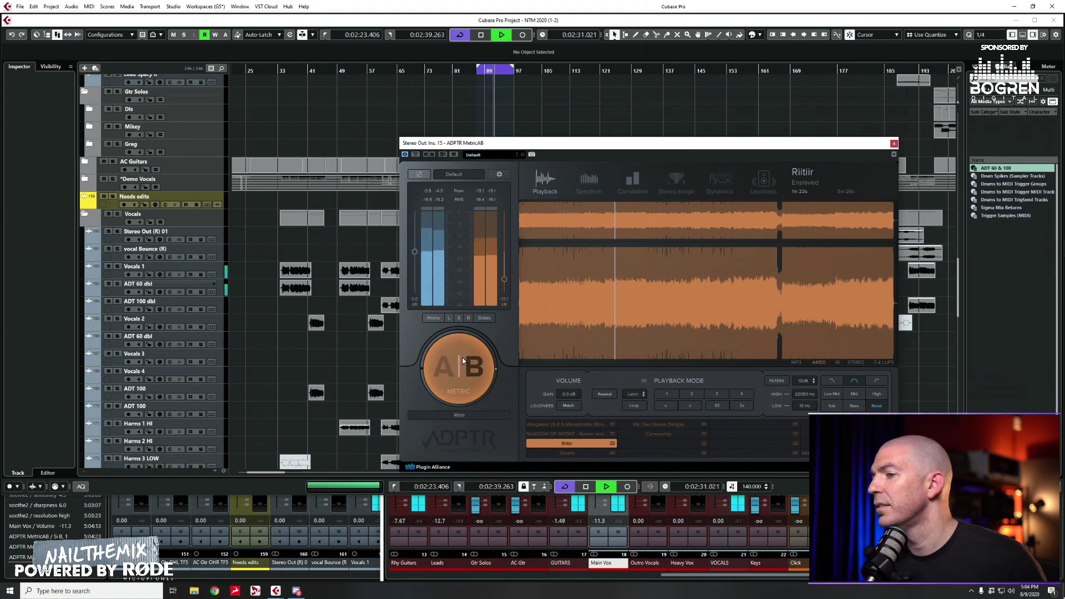
- Load the Silvera reference in MetricAB, jump to an early passage, and switch between it and the mix
click(568, 454)
click(598, 312)
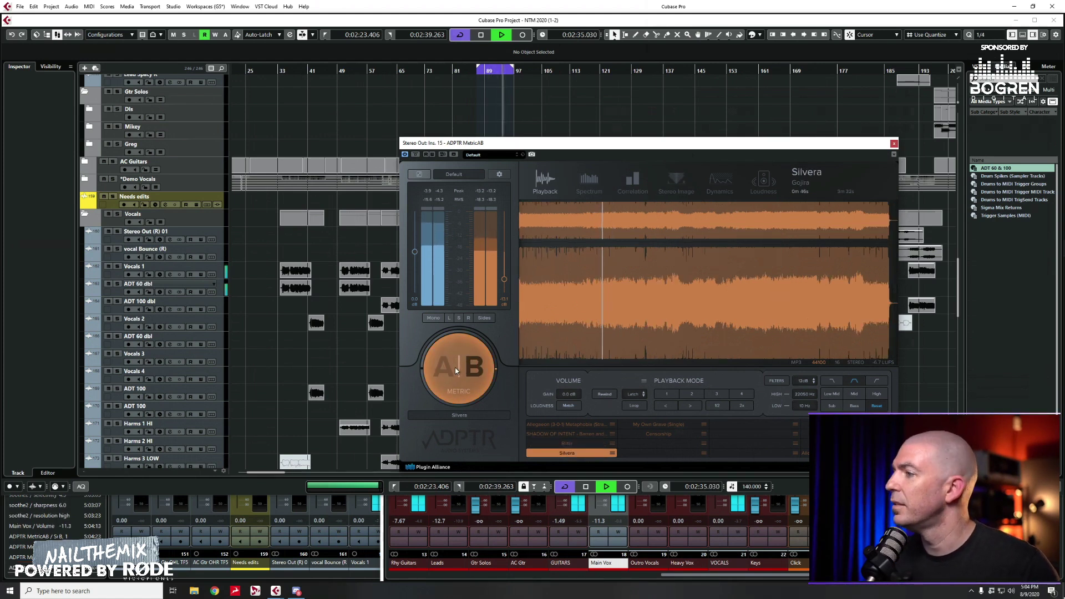
click(456, 369)
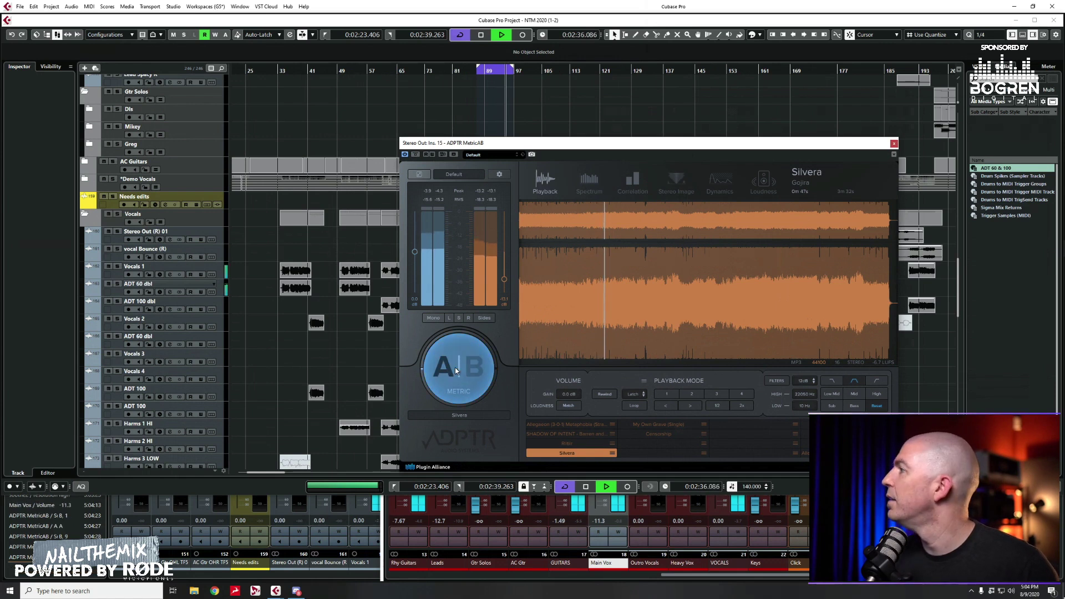
click(462, 371)
click(463, 371)
- Audition passages of the My Own Grave, Censorship, Riitiir and SHADOW OF INTENT references in MetricAB
click(651, 425)
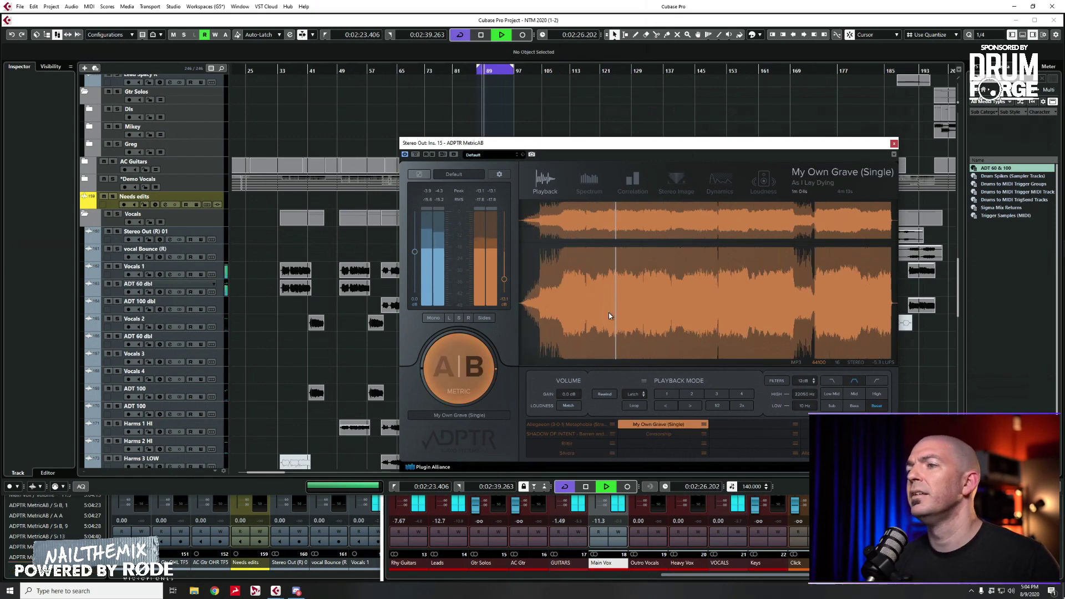
click(669, 314)
click(659, 433)
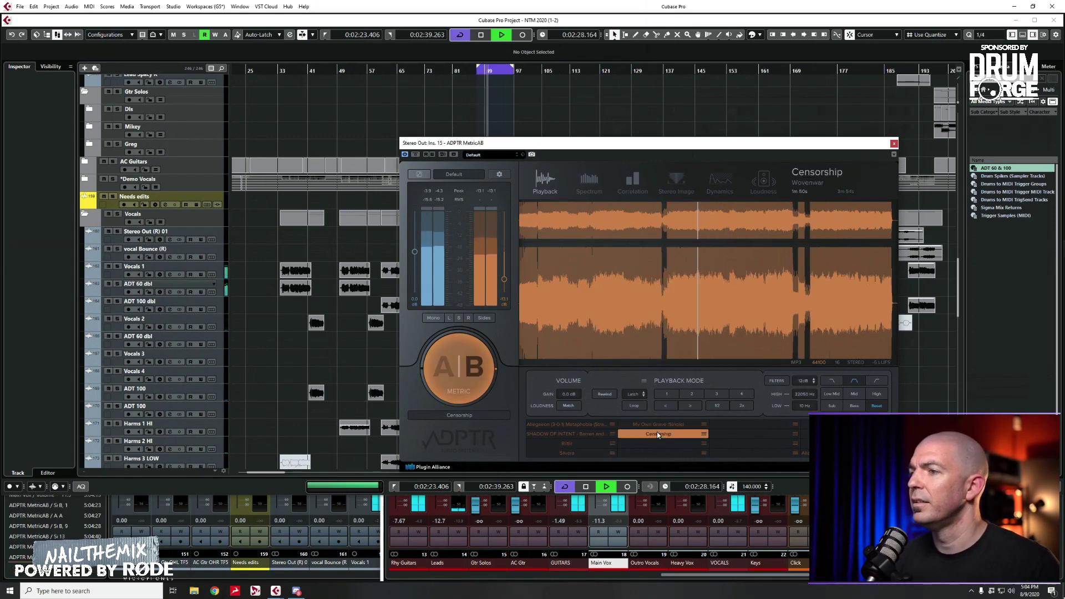
click(683, 295)
click(577, 297)
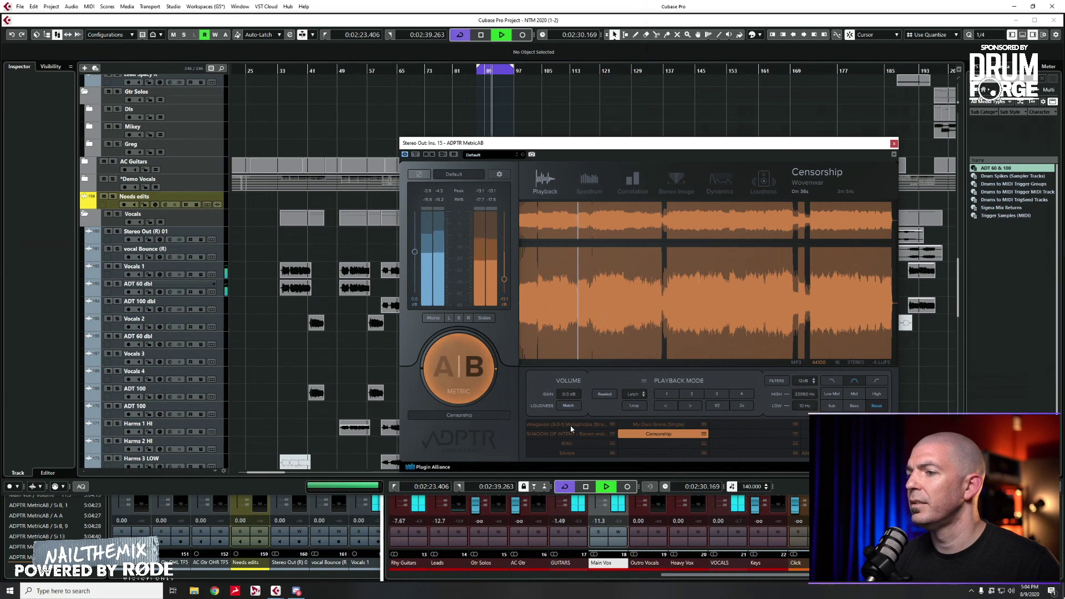
click(566, 443)
click(574, 315)
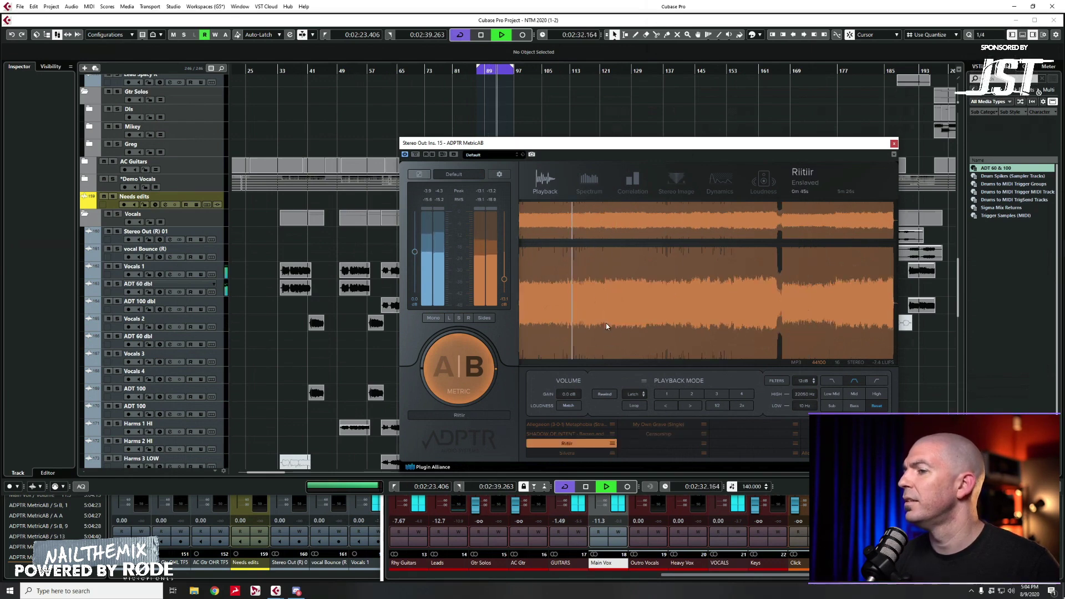
click(555, 434)
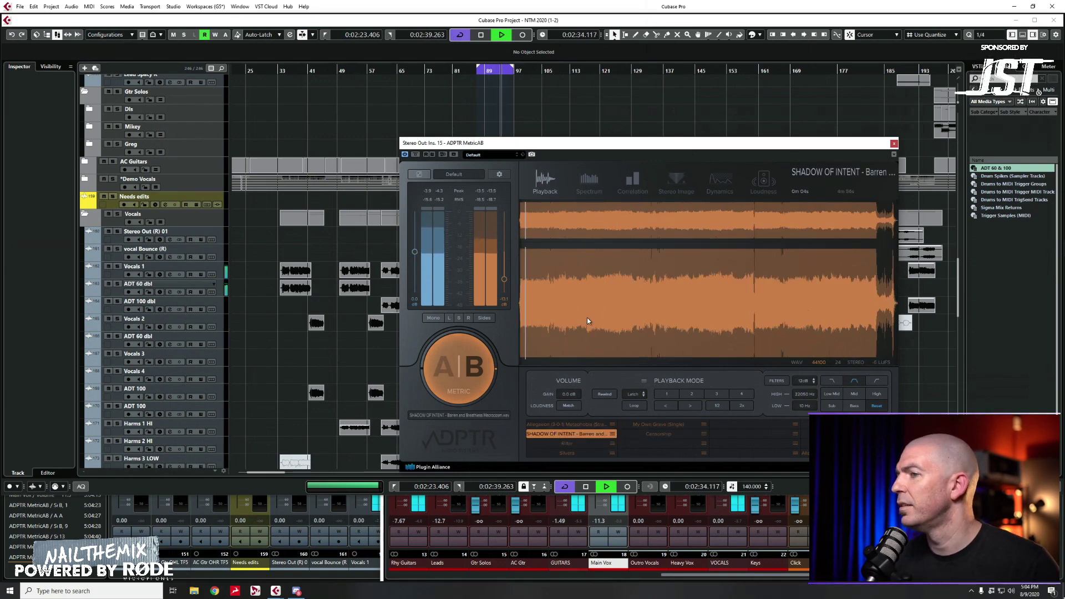